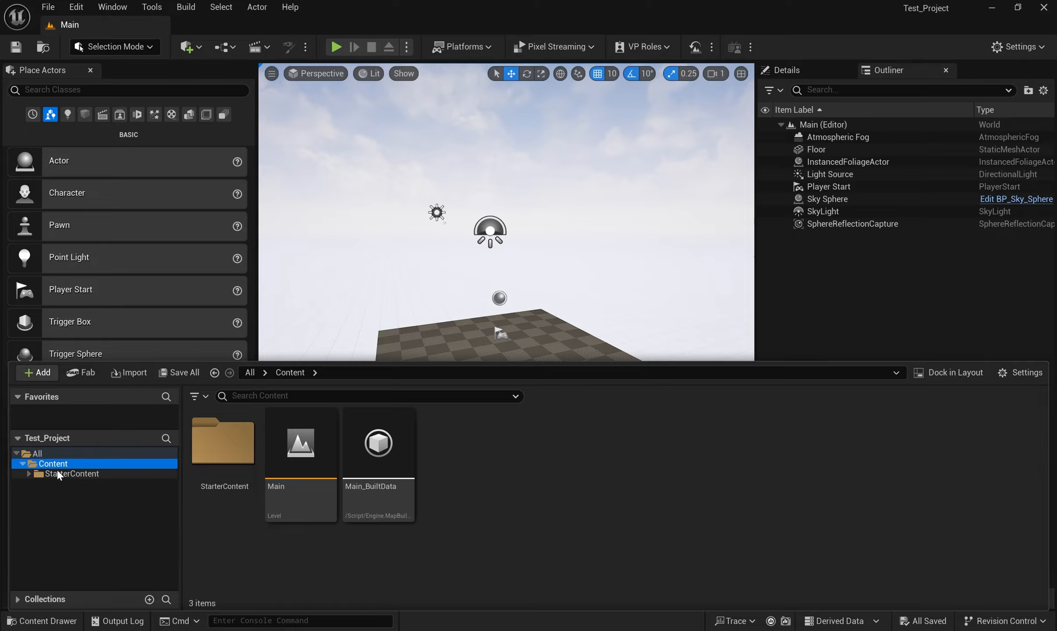
left_click(39, 453)
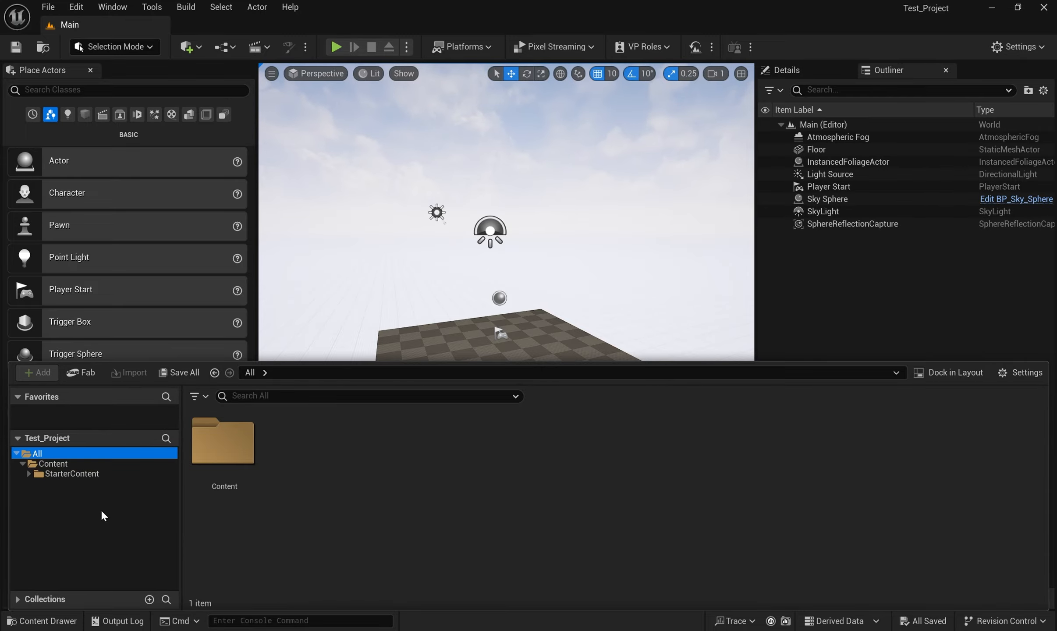
left_click(59, 463)
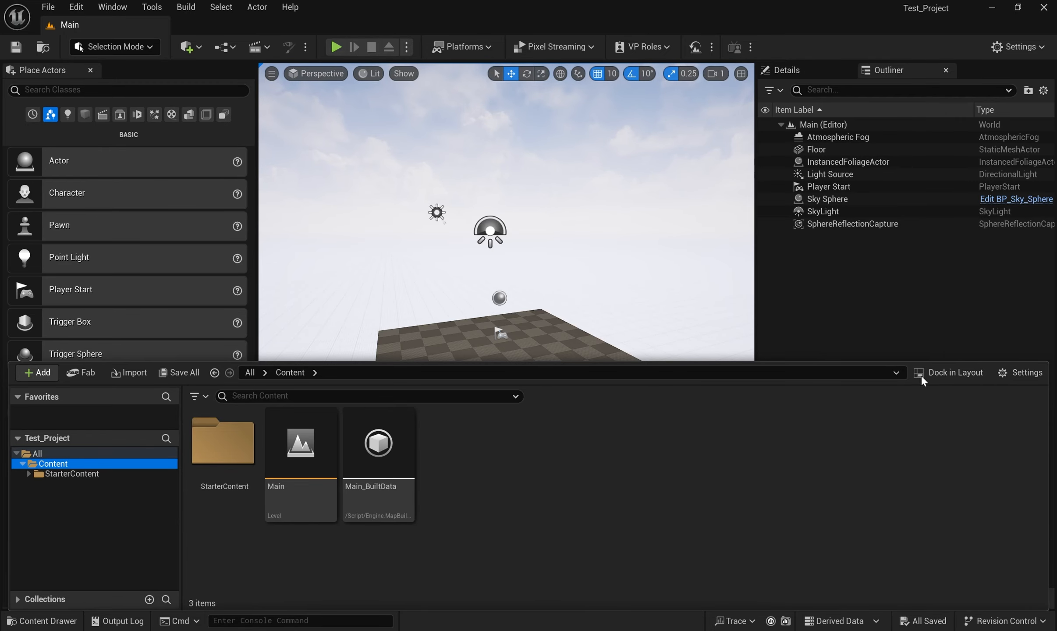
left_click(53, 621)
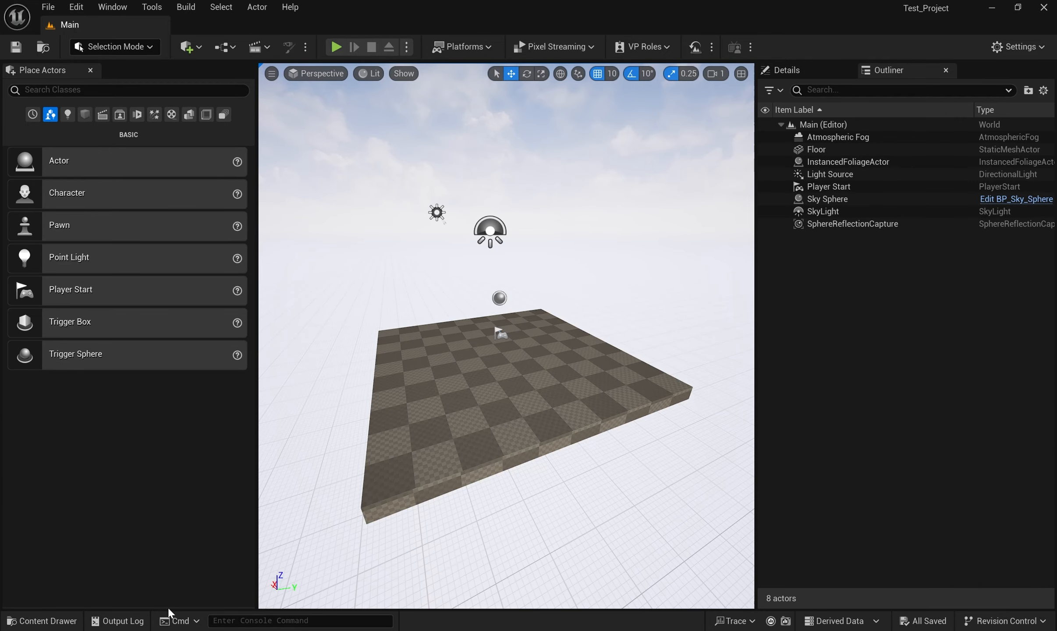
left_click(53, 621)
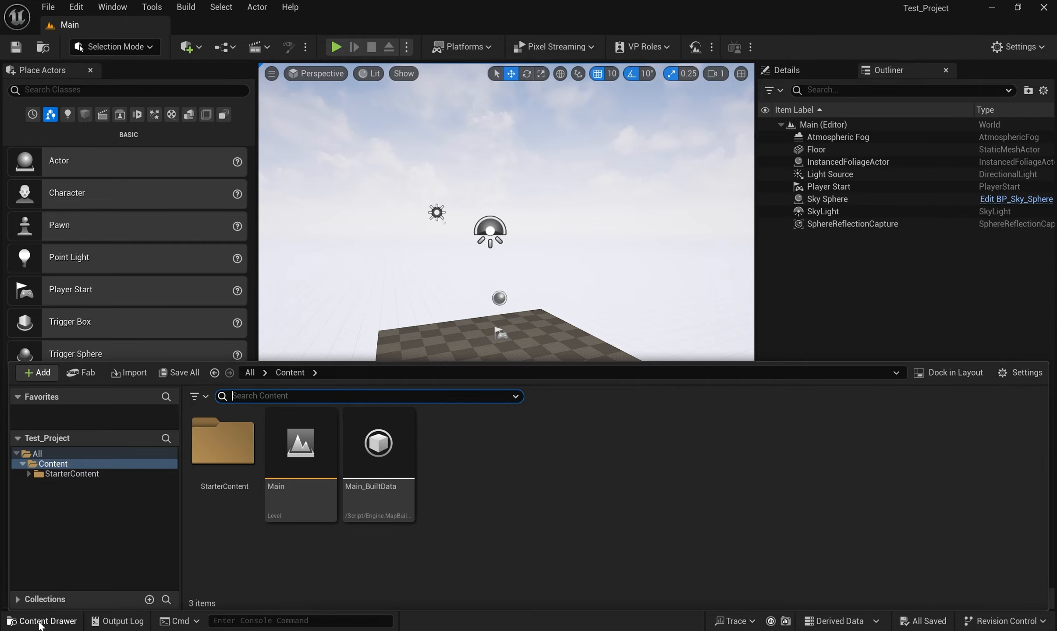
left_click(48, 620)
left_click(48, 621)
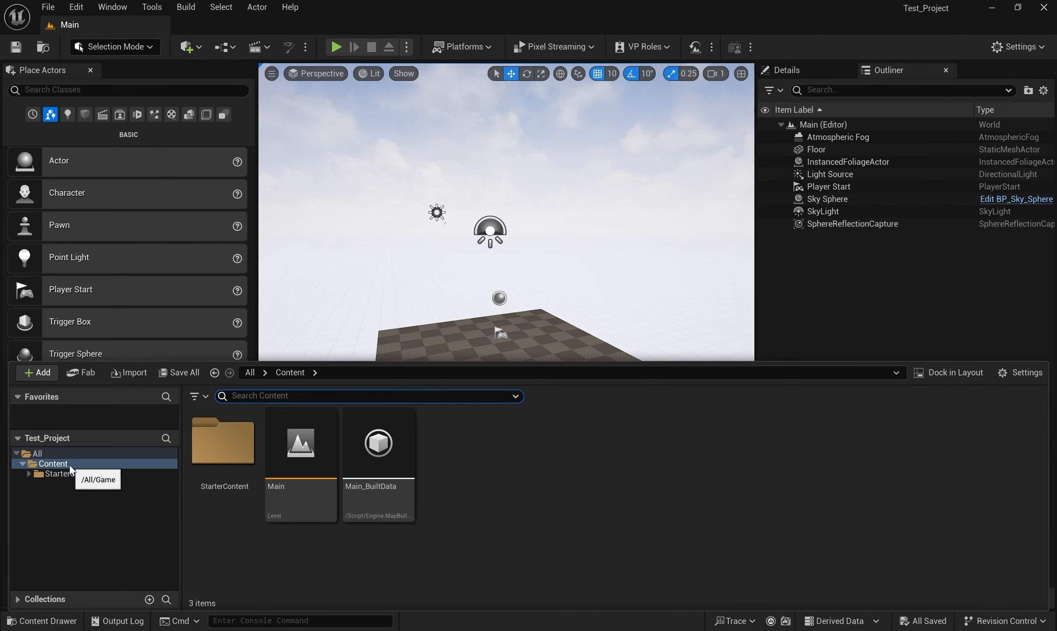
- Create a folder named Living_Room_Scene in the project's Content folder
left_click(83, 464)
right_click(627, 464)
mouse_move(625, 465)
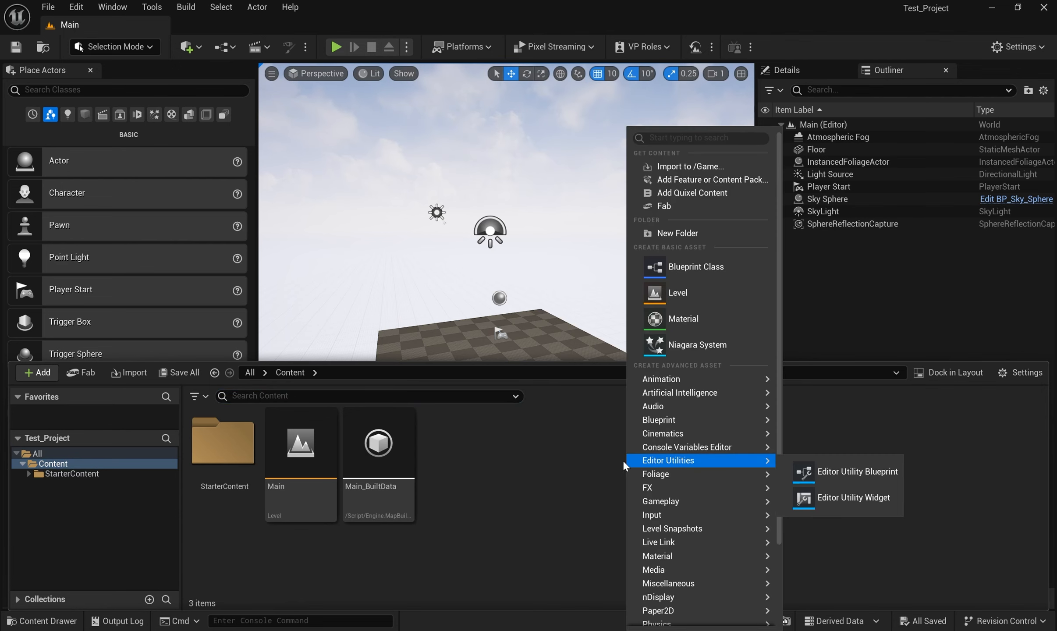
left_click(685, 236)
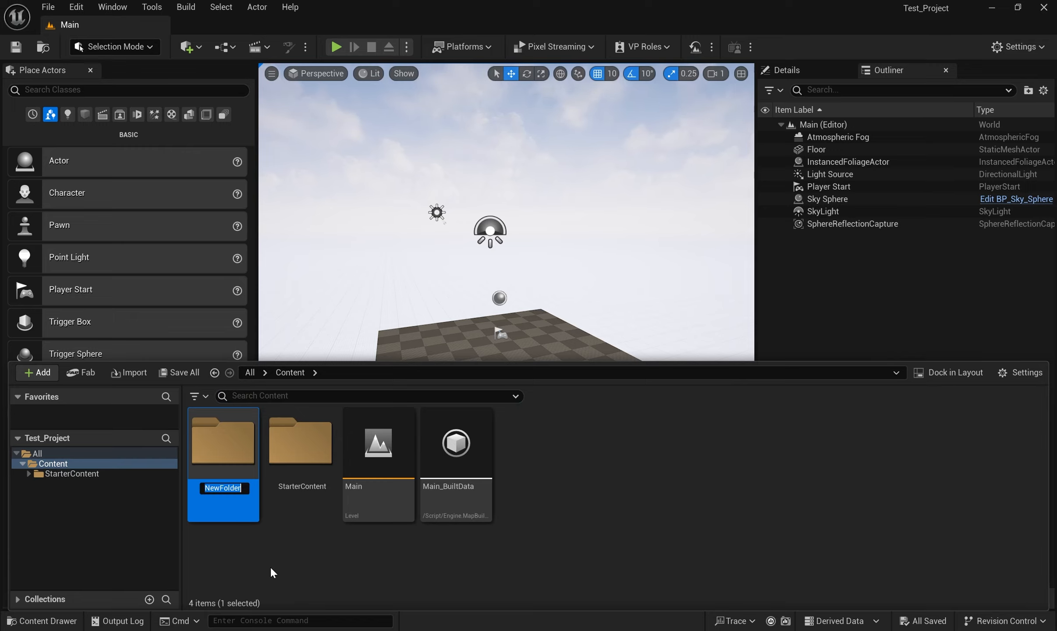
type("Living")
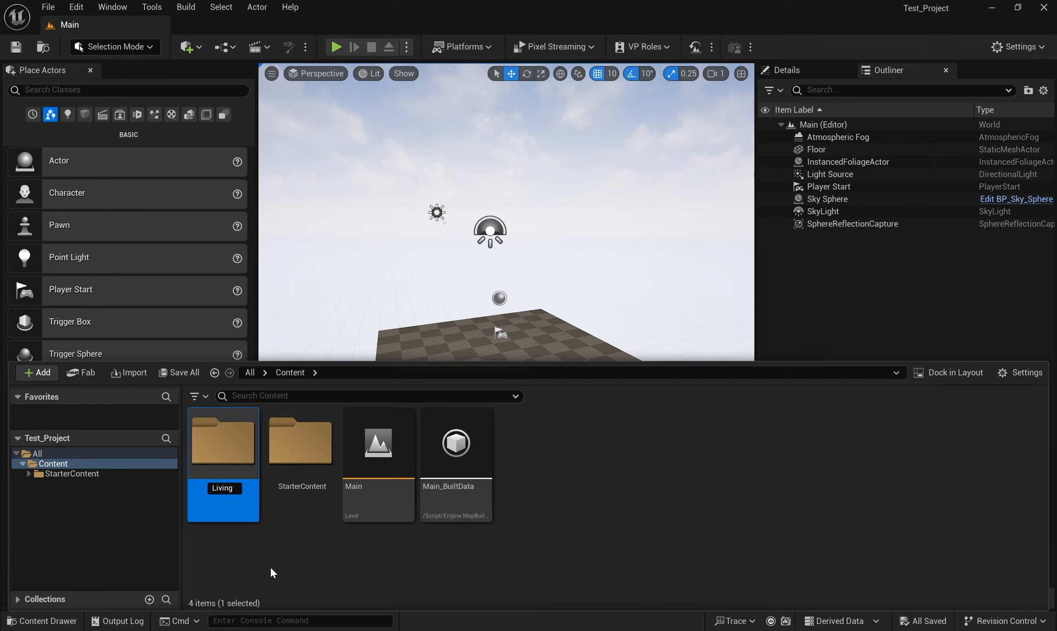
type("_Room_Scene")
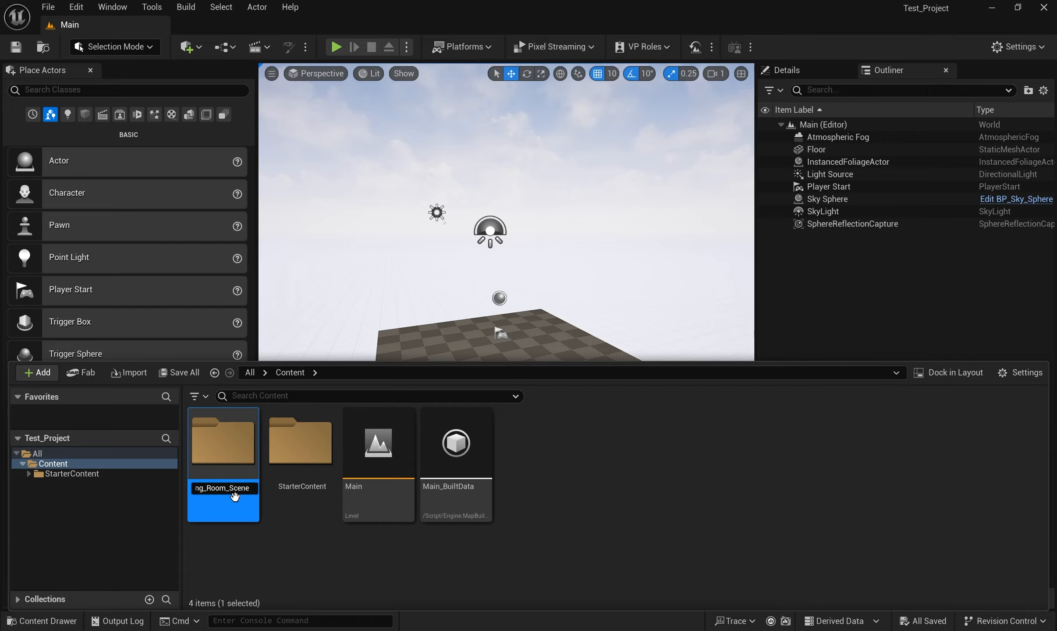
left_click(387, 618)
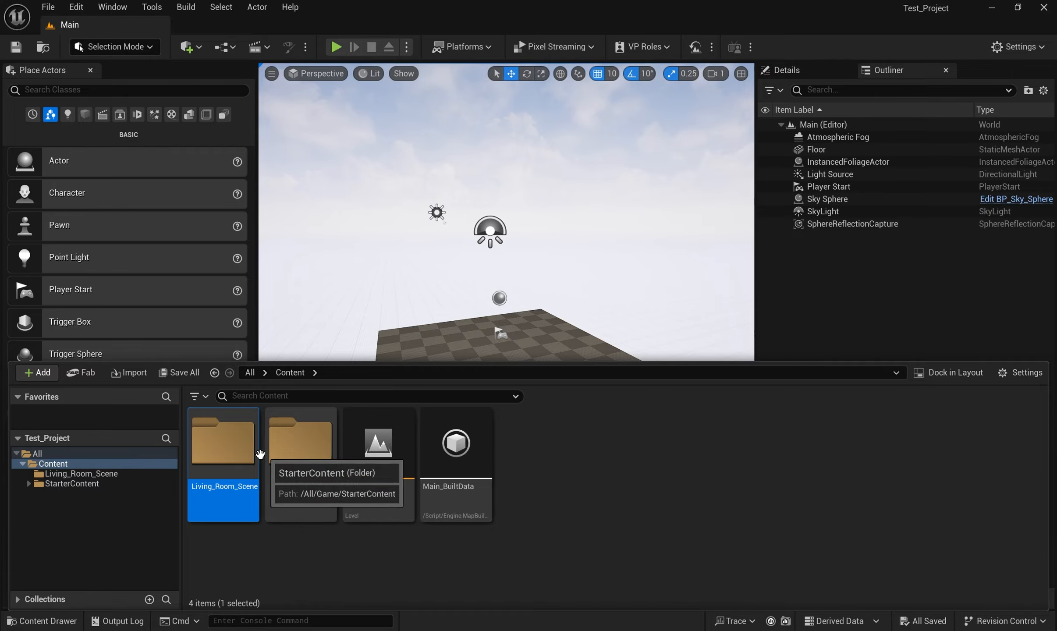
- Open the Living_Room_Scene folder and create a subfolder named Props inside it
double_click(236, 458)
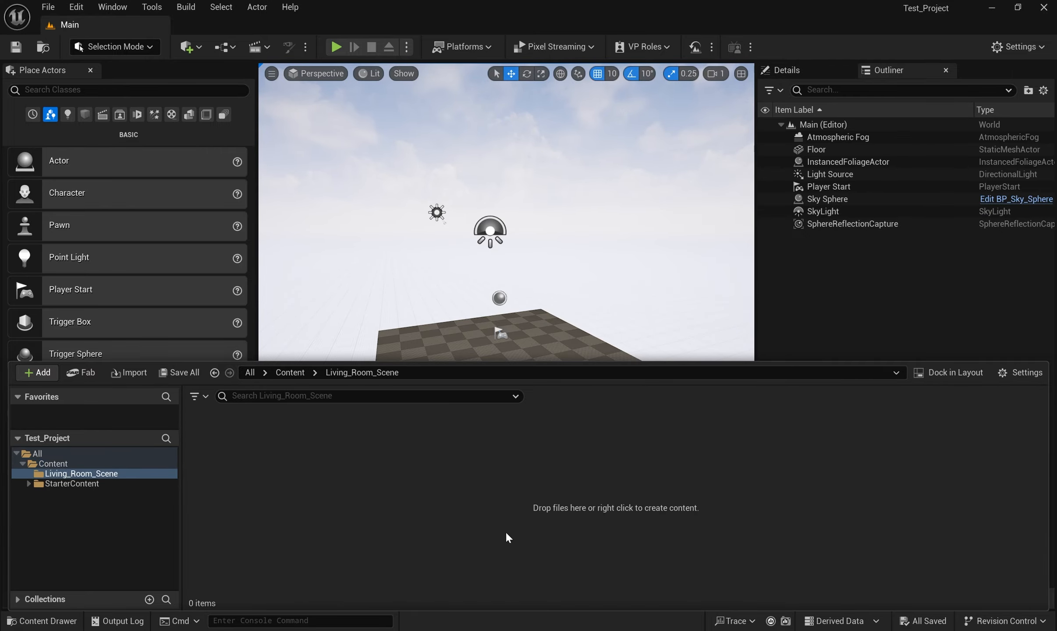
right_click(485, 511)
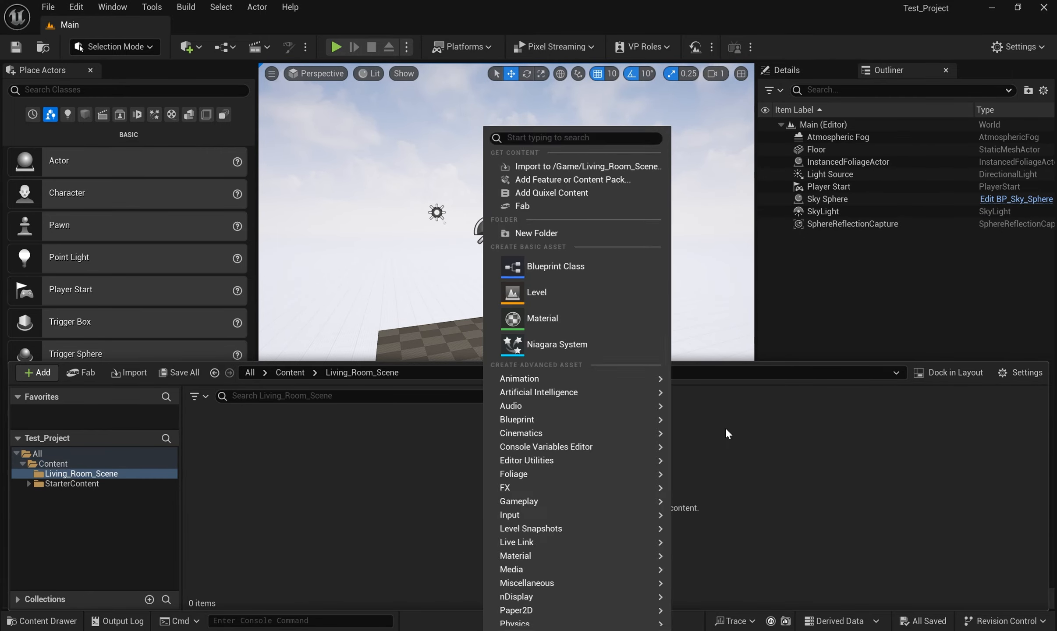
key("Escape")
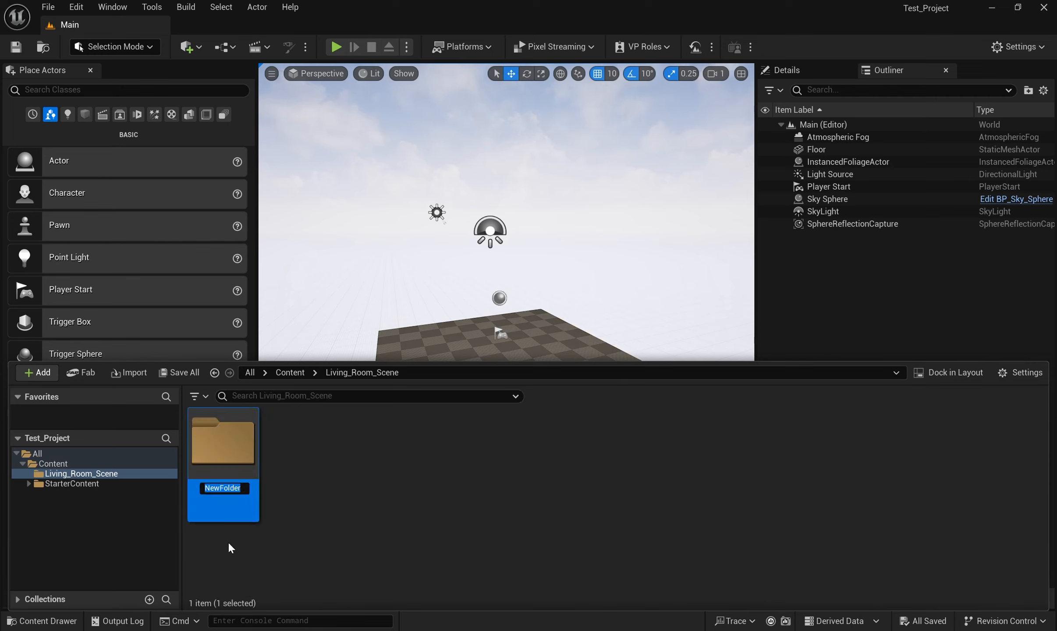
type("Props")
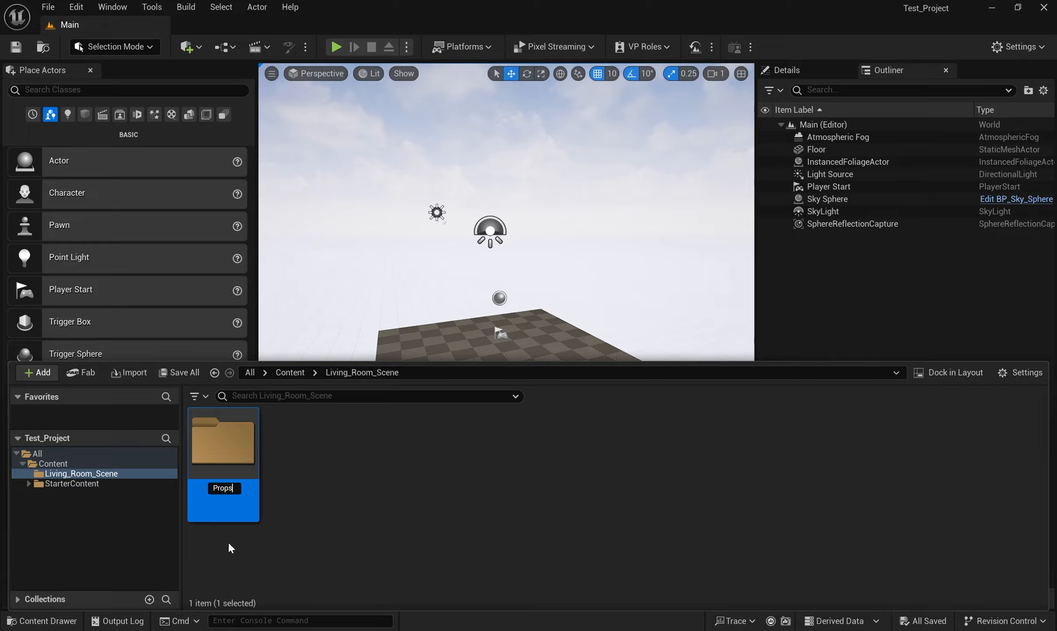
key("Return")
- Add a Materials subfolder alongside Props in the Living_Room_Scene folder
right_click(313, 498)
left_click(360, 236)
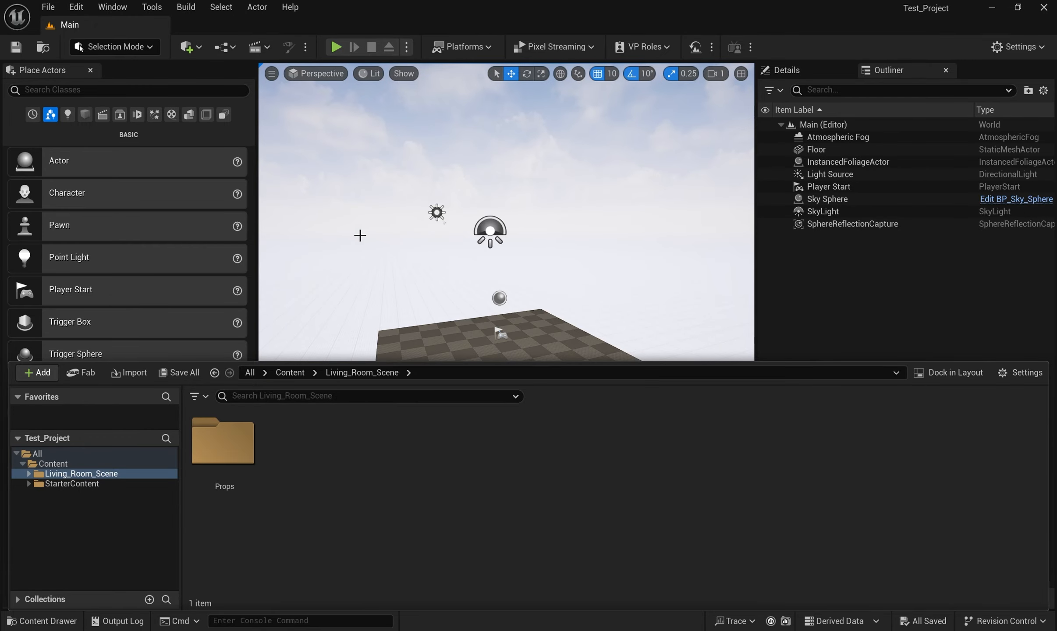
type("Materials")
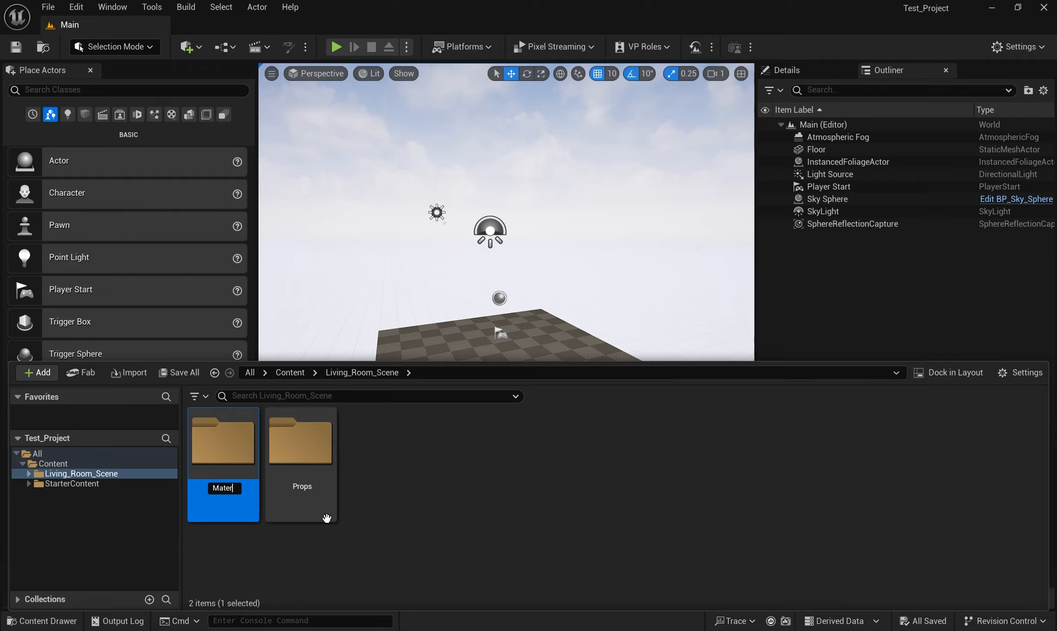
key("Return")
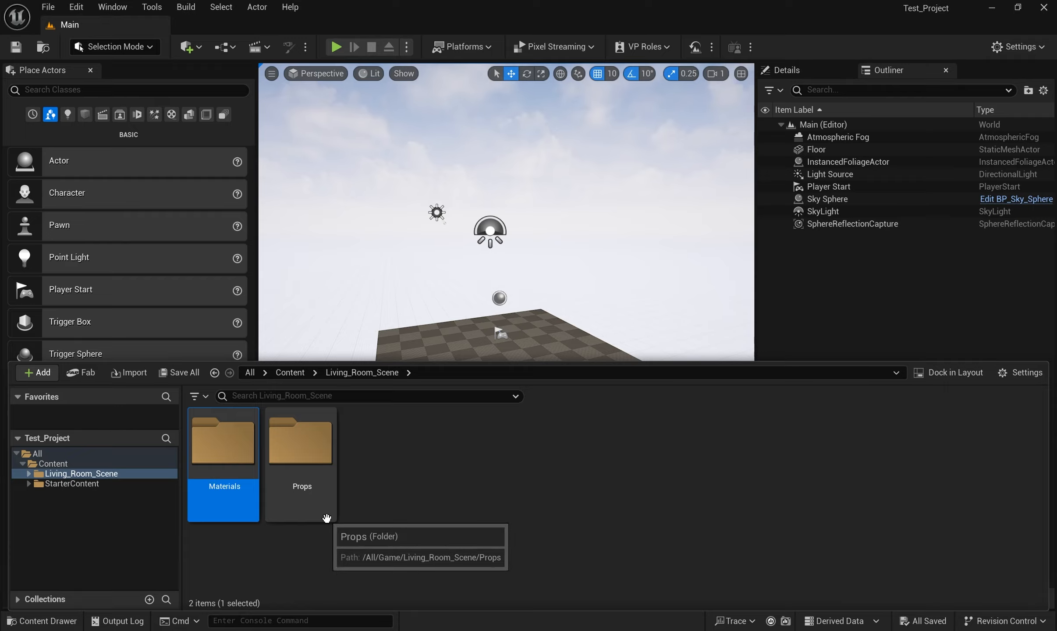
- Add a third subfolder named Textures to the Living_Room_Scene folder
right_click(546, 460)
left_click(614, 234)
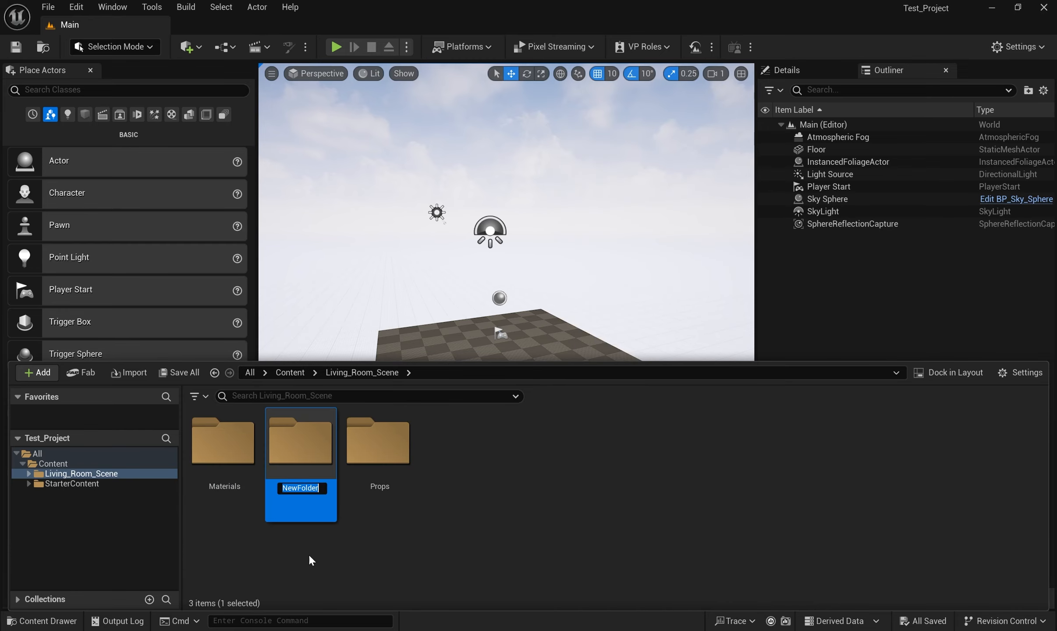
type("Textures")
key("Return")
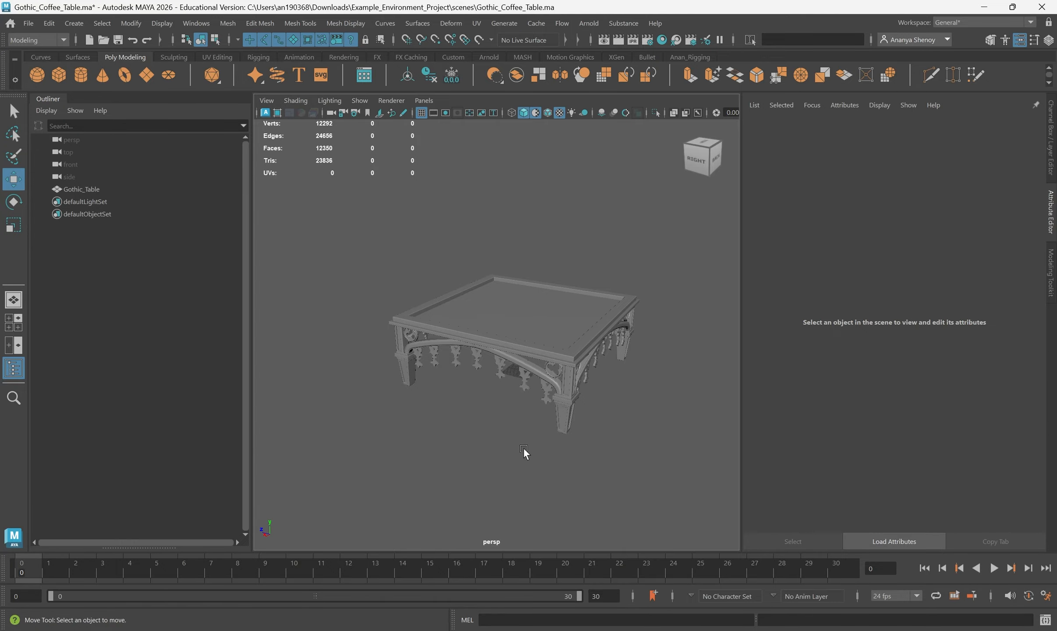
- Switch to Maya, select the Gothic_Table model and examine it from several angles, also looking up the distance measuring tool
left_click_drag(524, 451, 572, 431, "alt")
left_click_drag(547, 370, 515, 342, "alt")
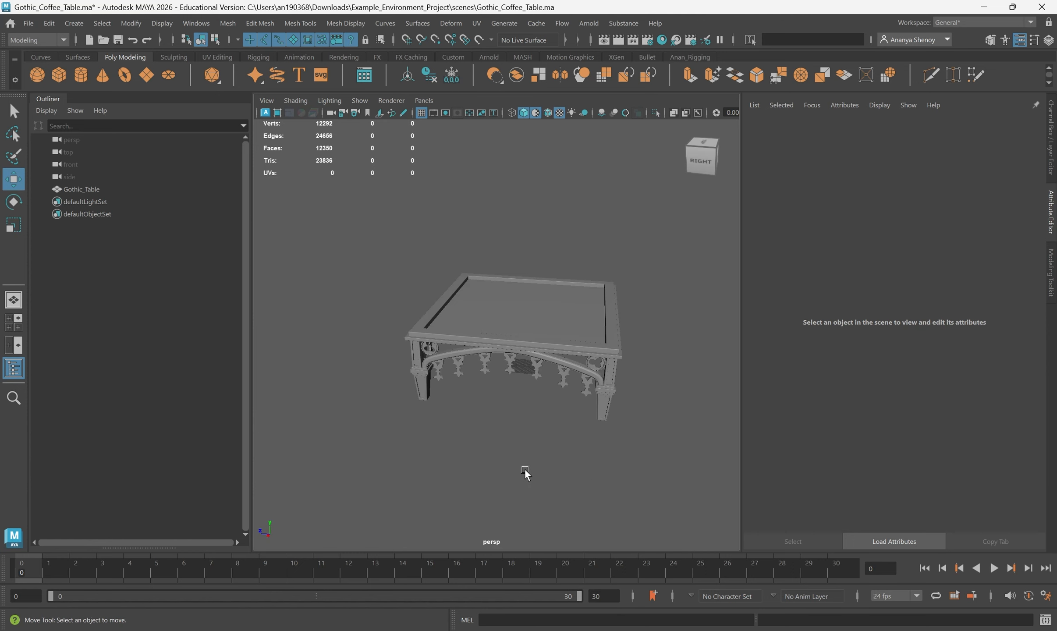
left_click(522, 332)
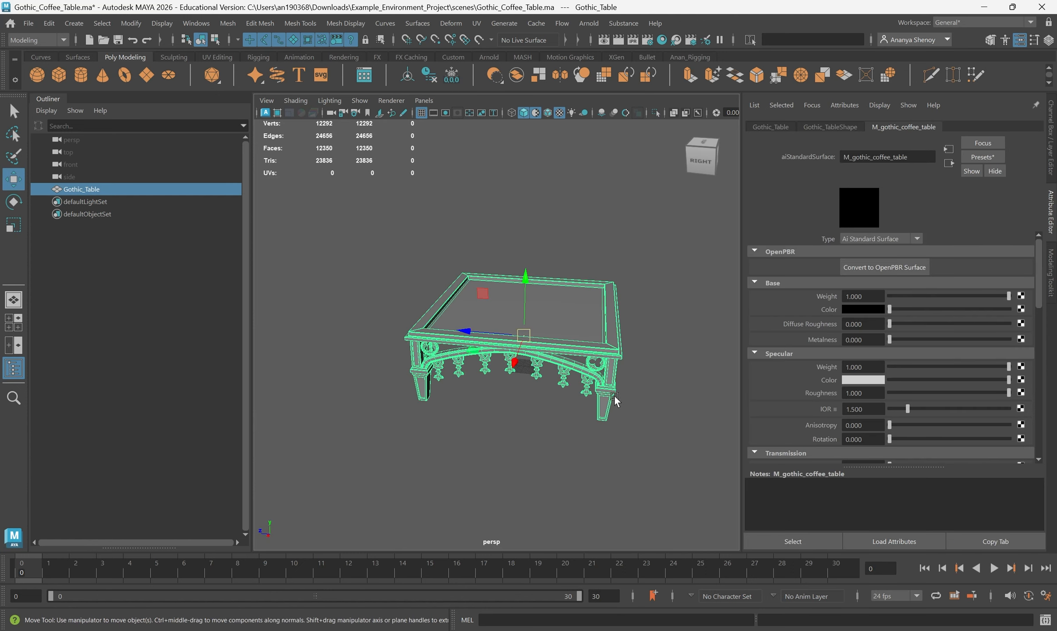
left_click_drag(566, 465, 534, 438, "alt")
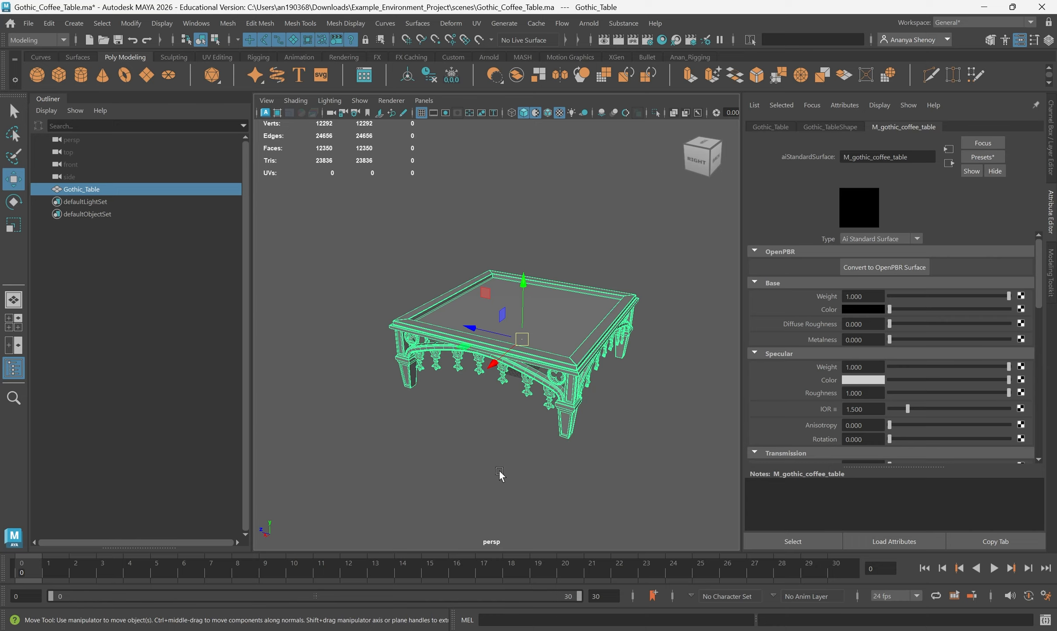
left_click_drag(493, 464, 496, 425, "alt")
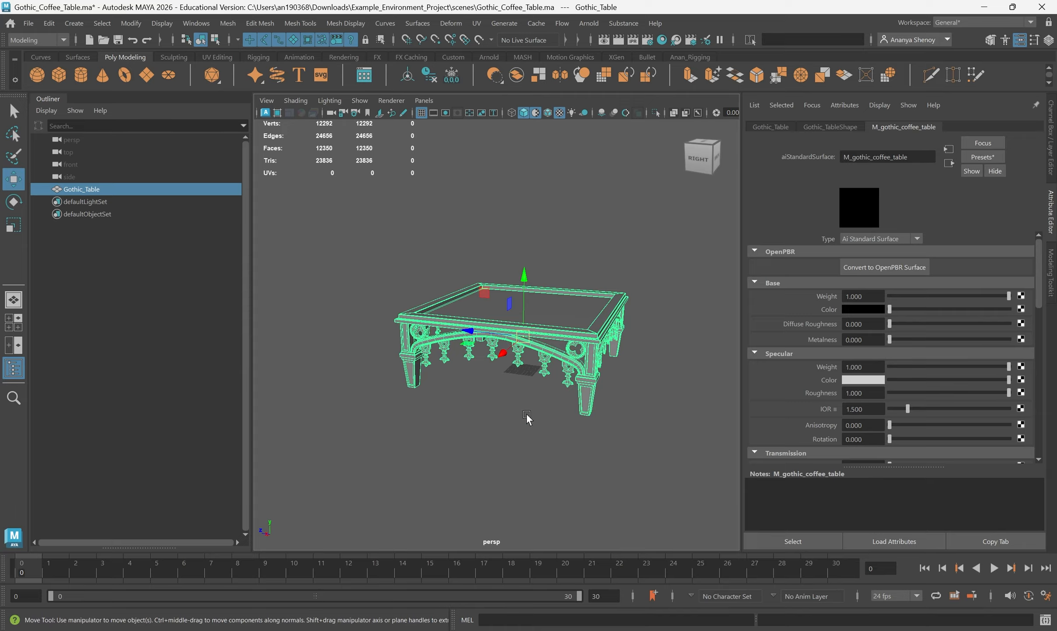
left_click_drag(510, 440, 588, 323, "alt")
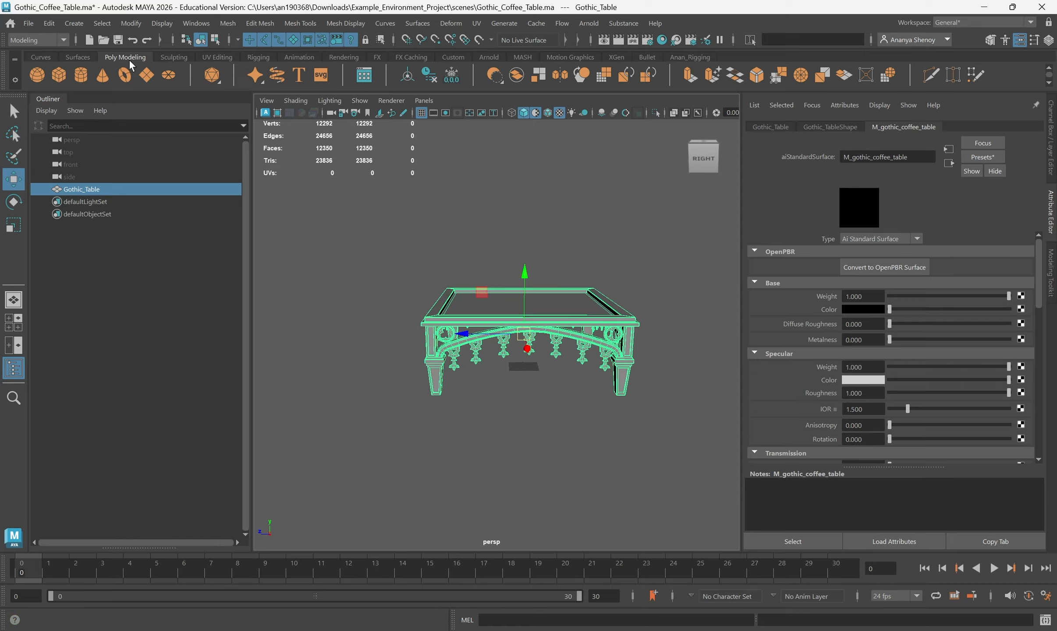
left_click(74, 22)
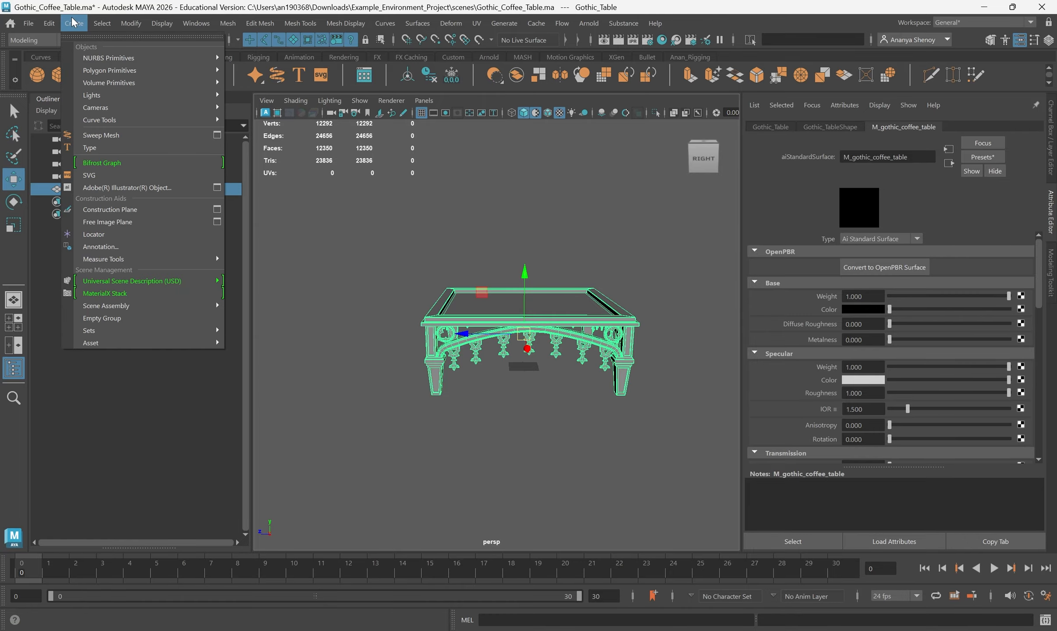
mouse_move(136, 260)
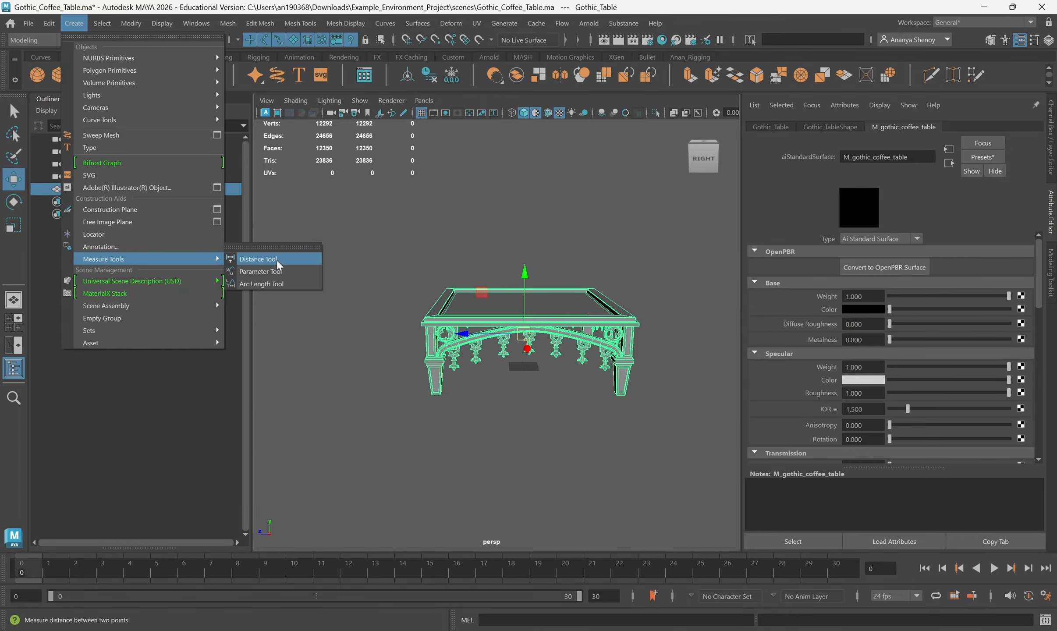
left_click_drag(603, 433, 551, 439, "alt")
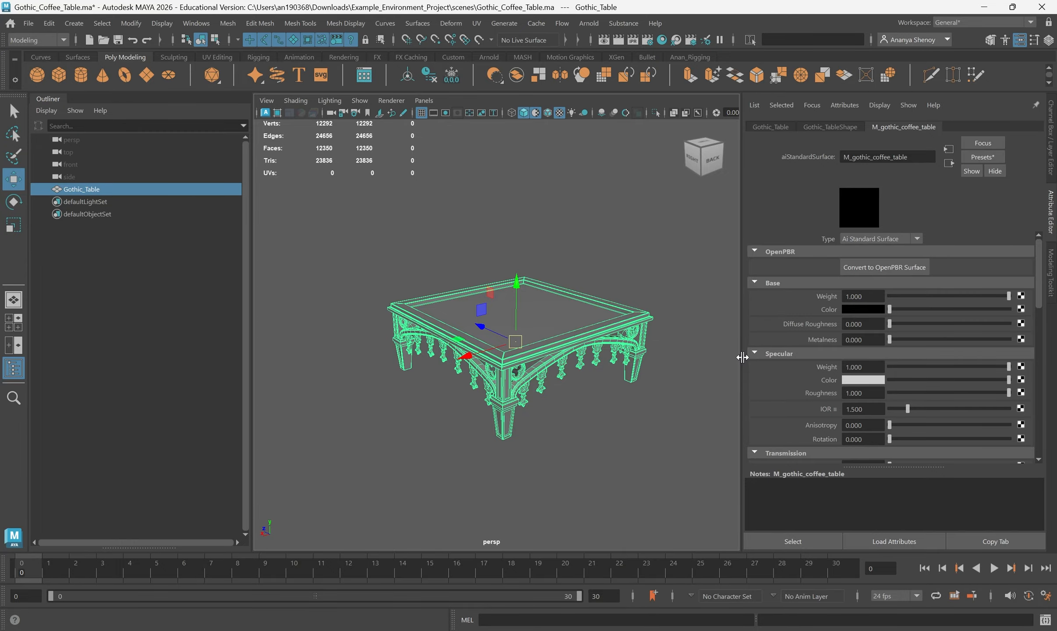
- Examine the material assigned to Gothic_Table, checking its shader type, its M_ name prefix and its surface attributes
left_click_drag(742, 357, 754, 357)
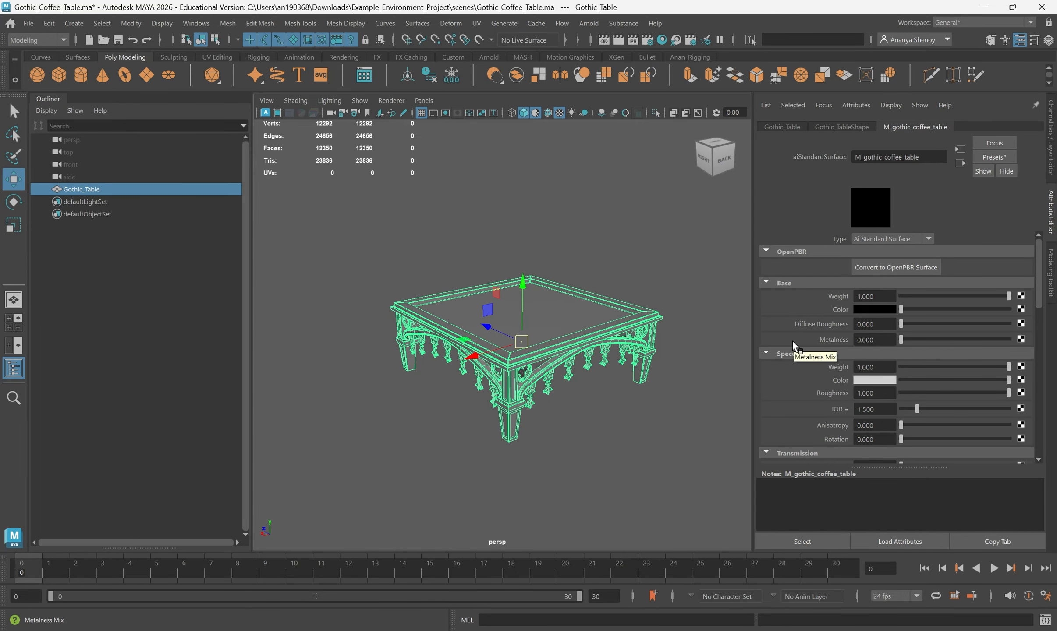
left_click(884, 238)
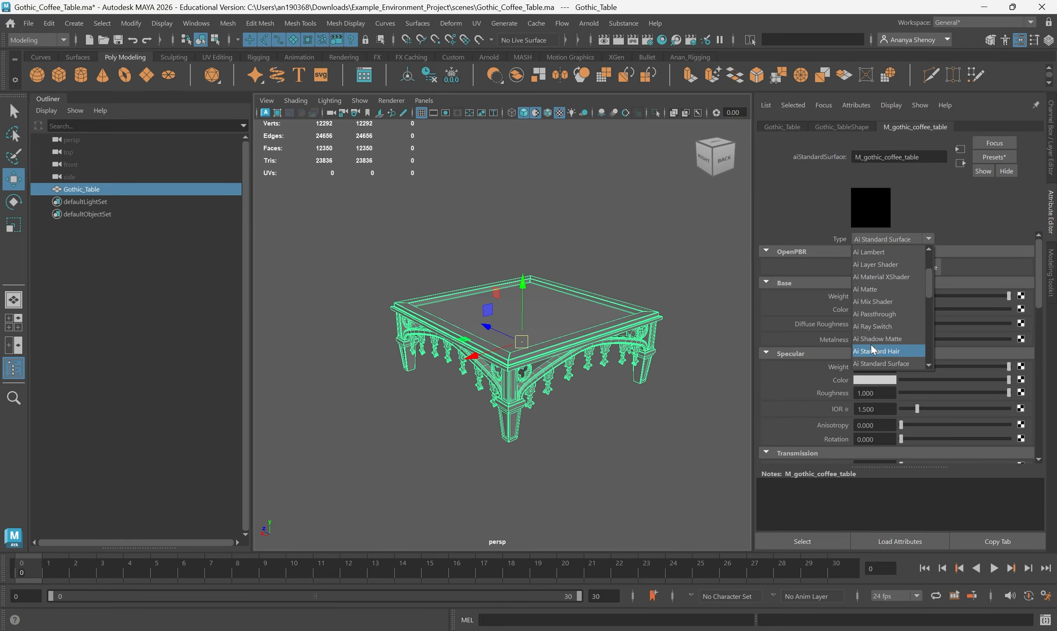
left_click(992, 221)
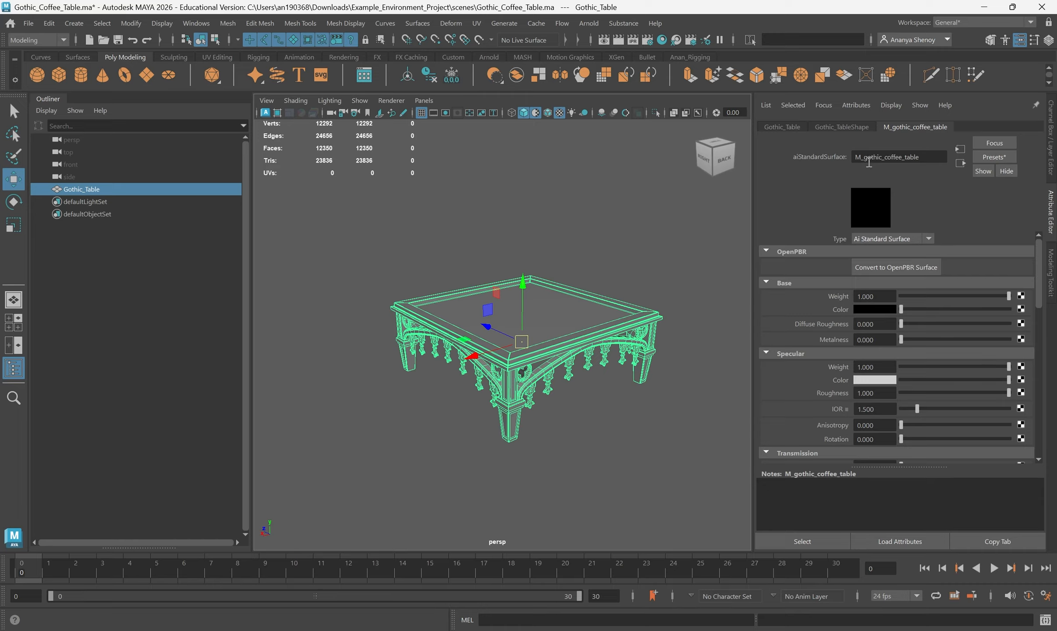
left_click_drag(867, 160, 811, 156)
left_click(890, 152)
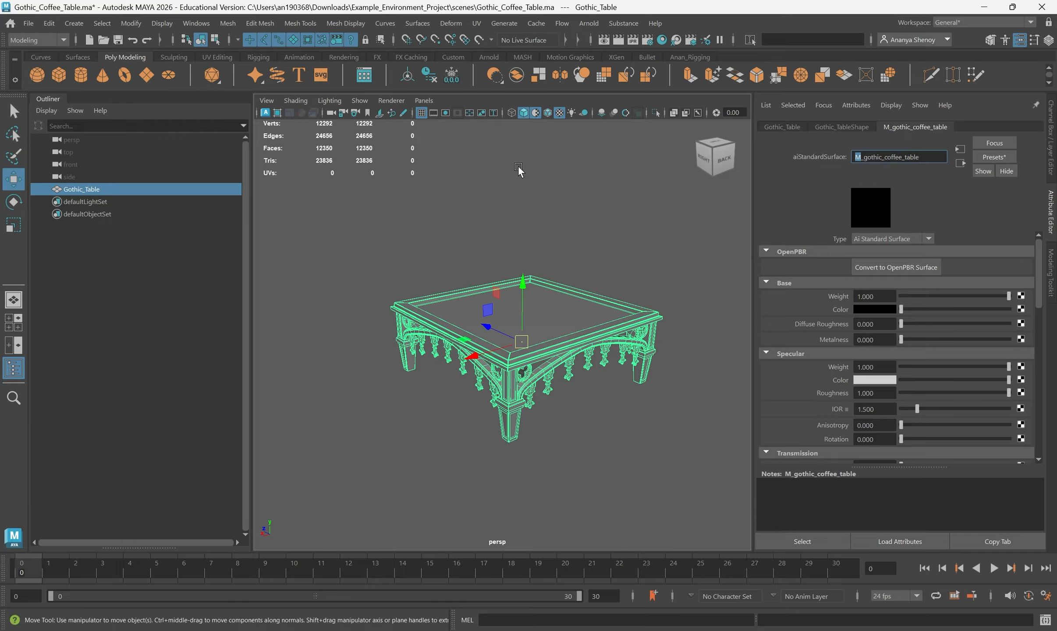
left_click_drag(858, 156, 967, 157)
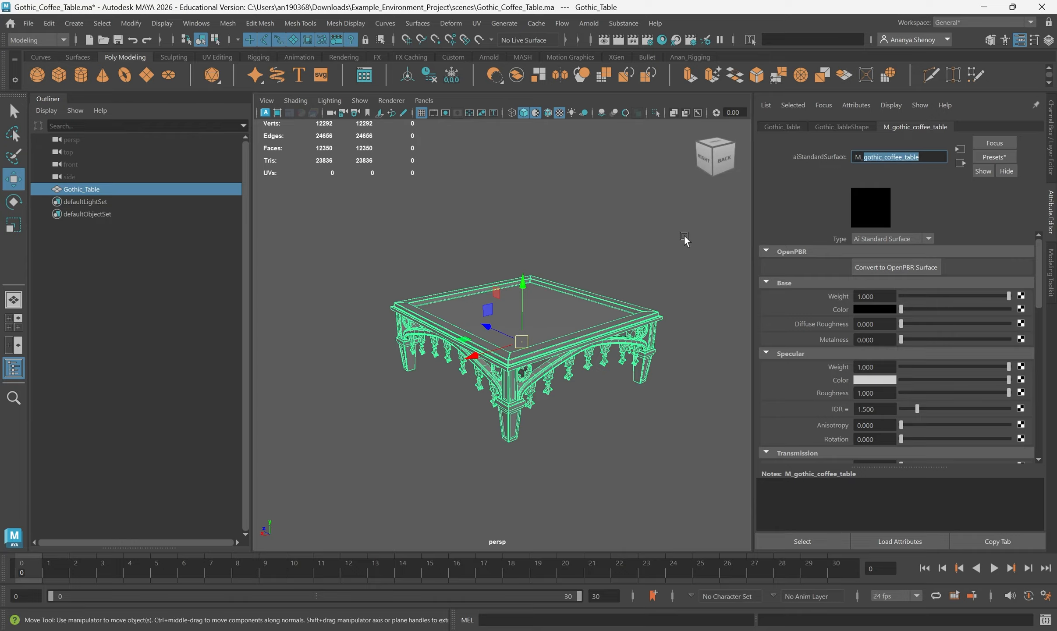
left_click(618, 478)
left_click(578, 347)
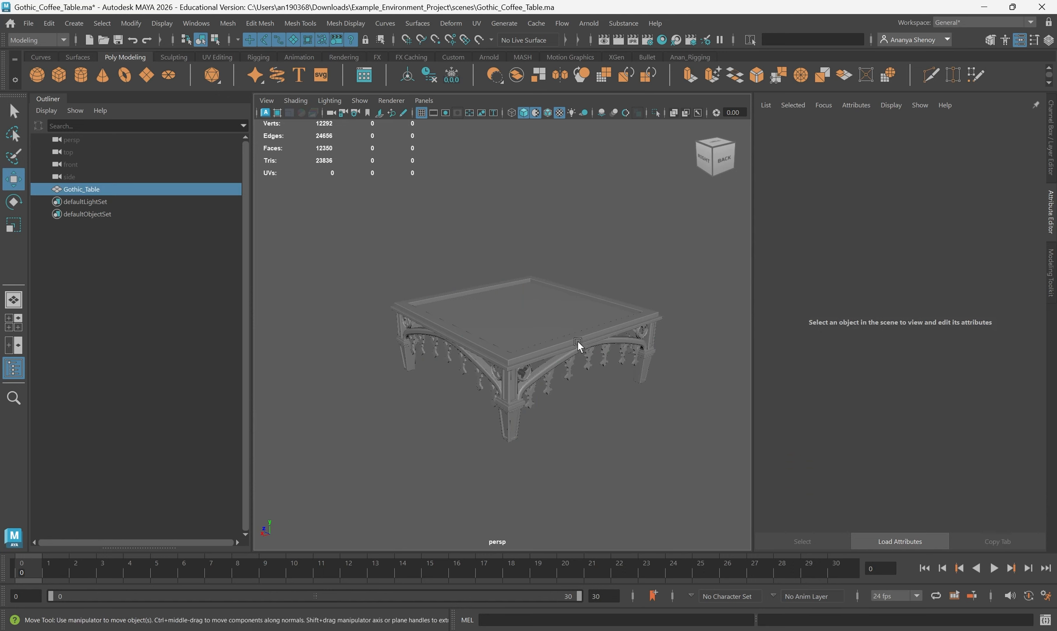
scroll(907, 384, "down", 5)
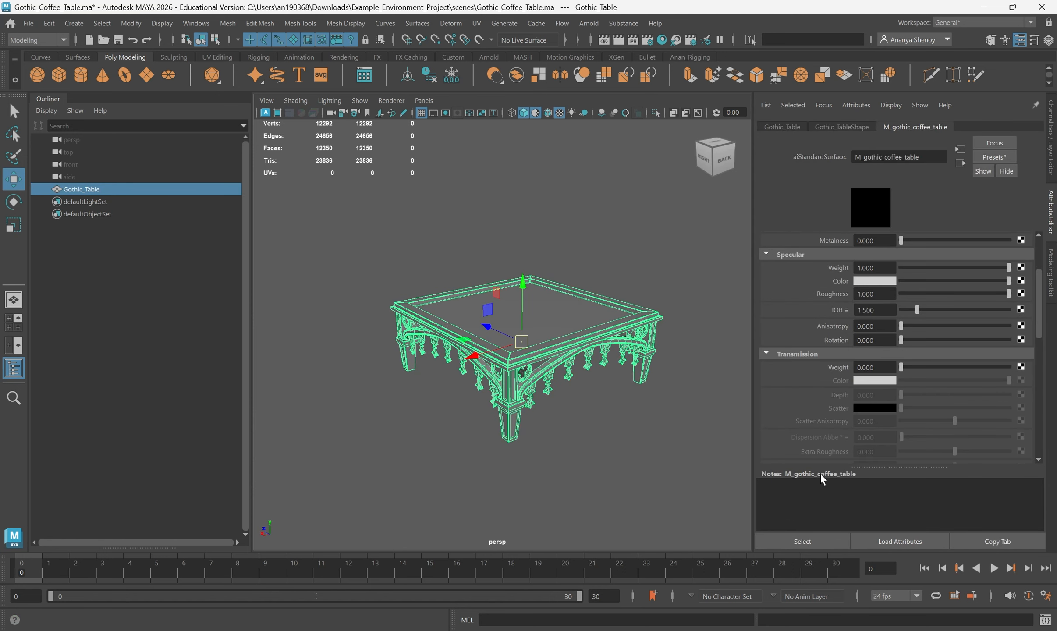
scroll(916, 340, "up", 5)
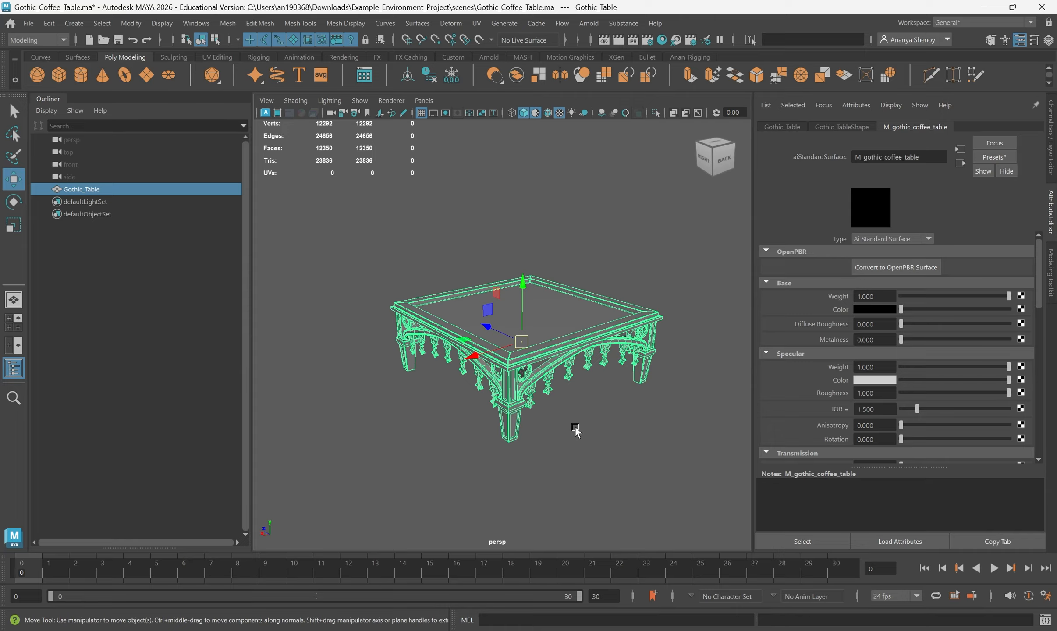
- Check the linear working units in Maya's general application preferences, including the available unit choices, and close the preferences without changing them
left_click_drag(575, 430, 562, 441, "alt")
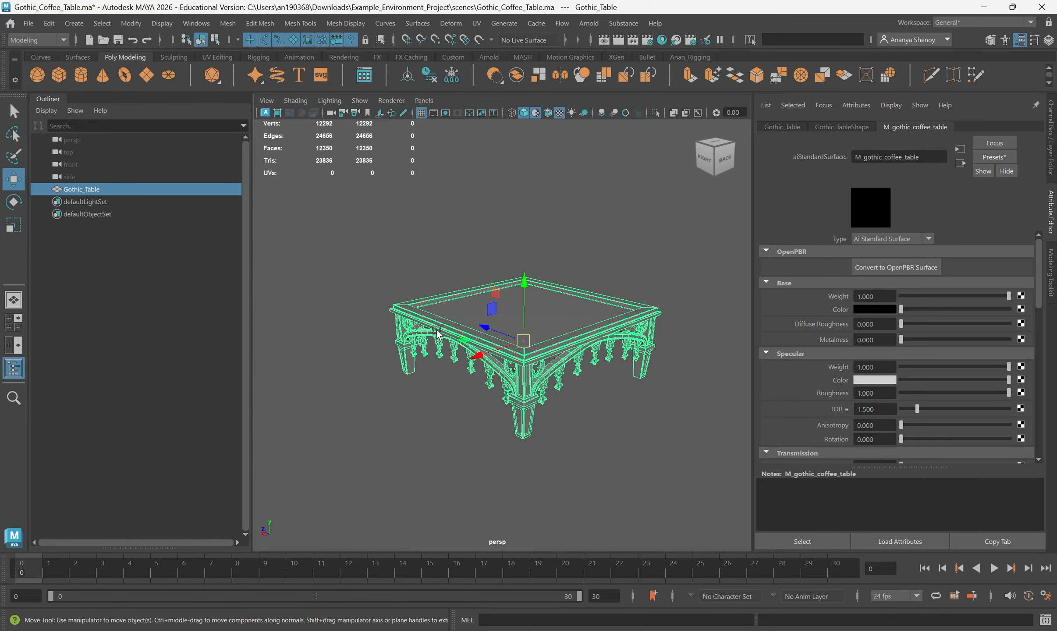
left_click(196, 23)
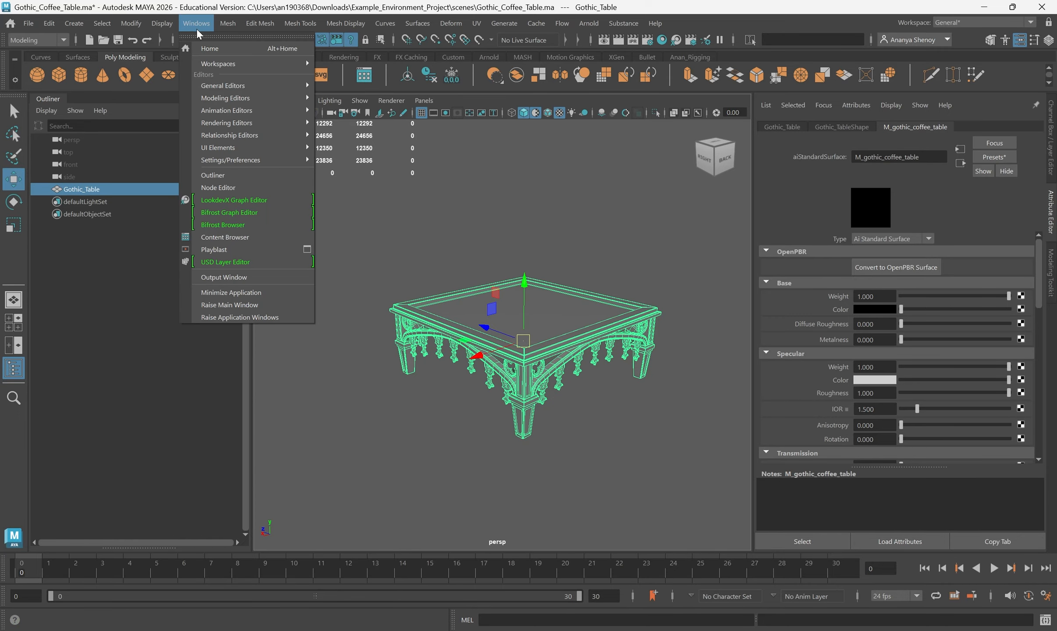
mouse_move(298, 115)
mouse_move(288, 161)
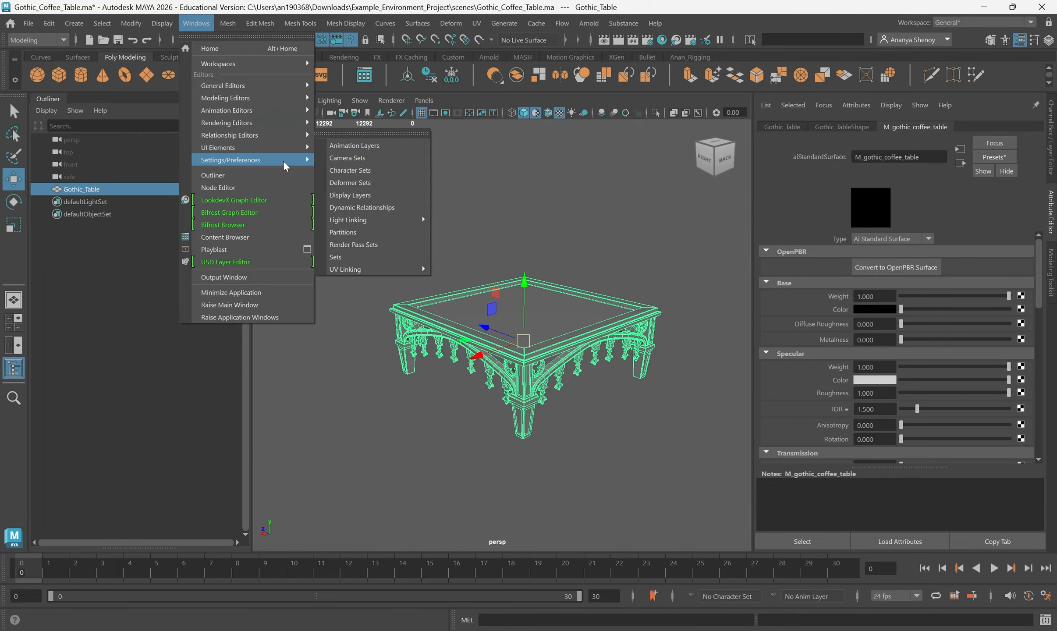
left_click(357, 162)
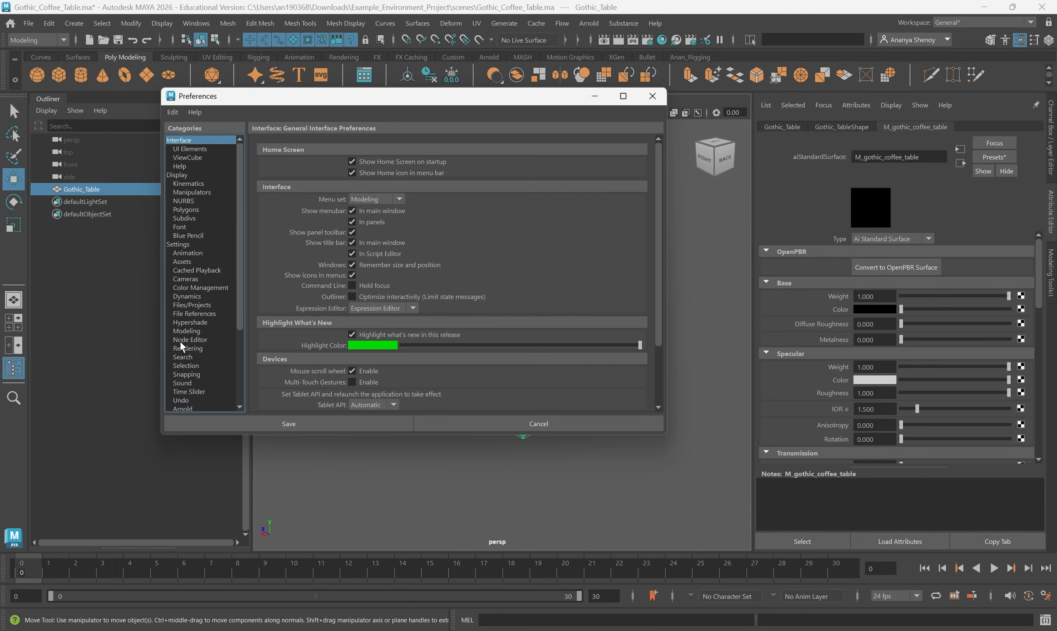
left_click(206, 244)
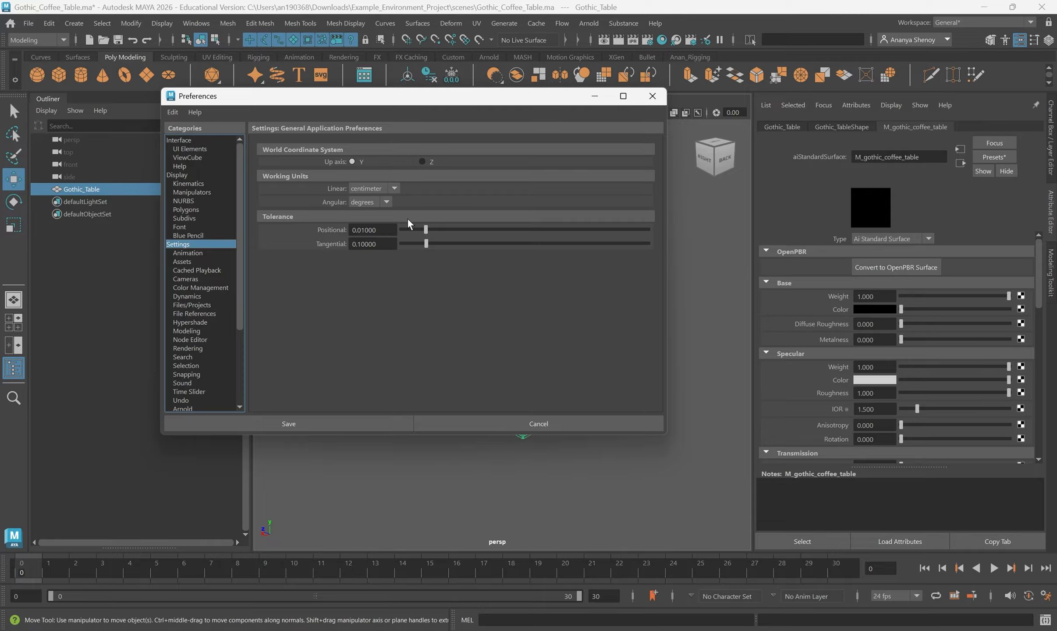
left_click(361, 193)
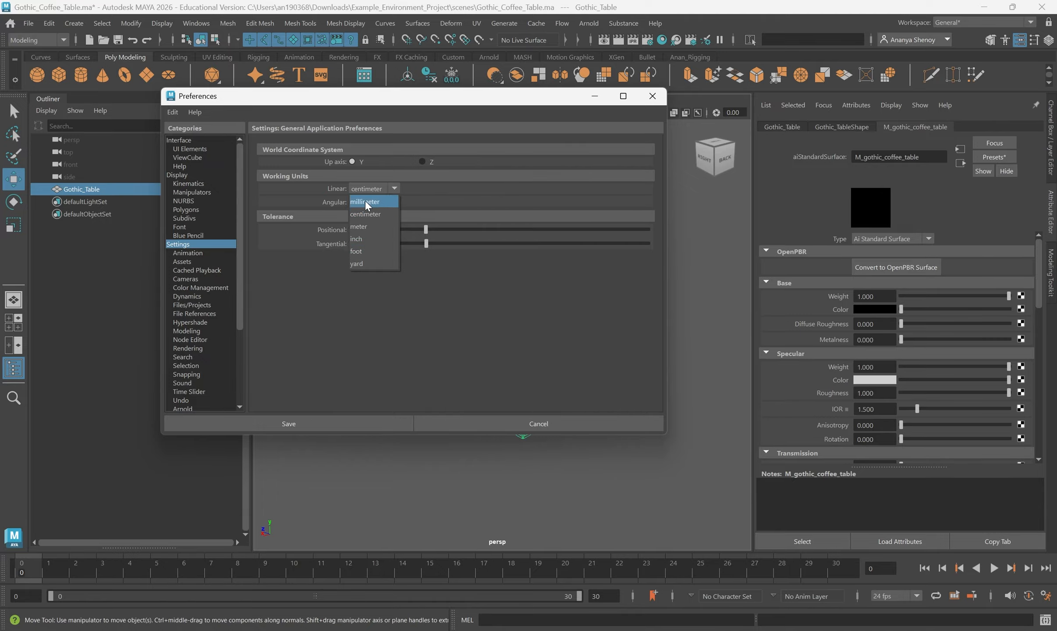
left_click(394, 189)
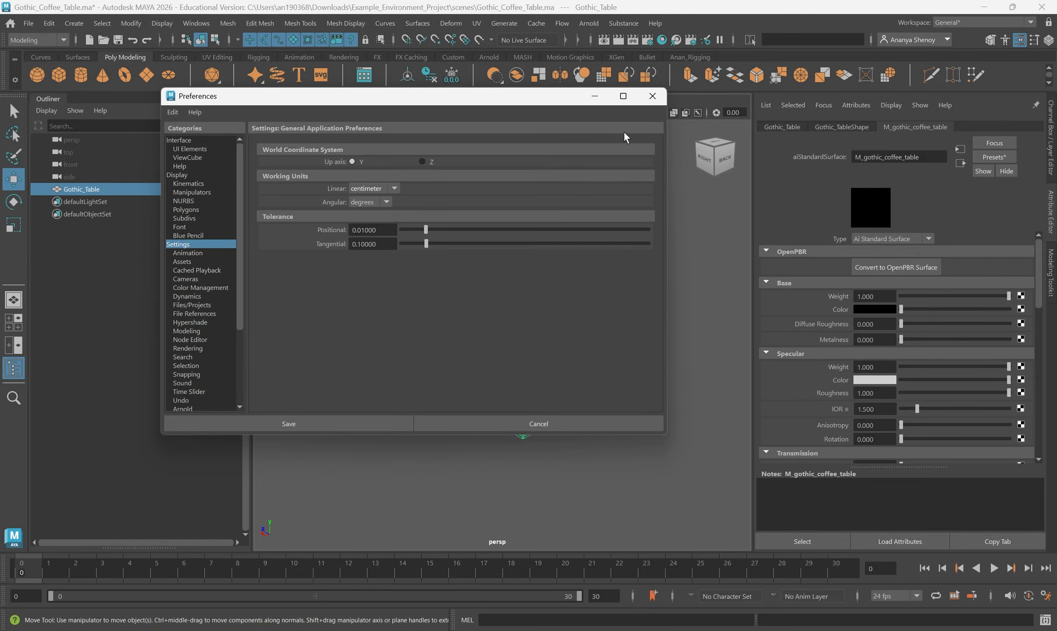
left_click(652, 96)
- Reselect Gothic_Table and examine its placement, legs and underside from the side, below and above
left_click(616, 480)
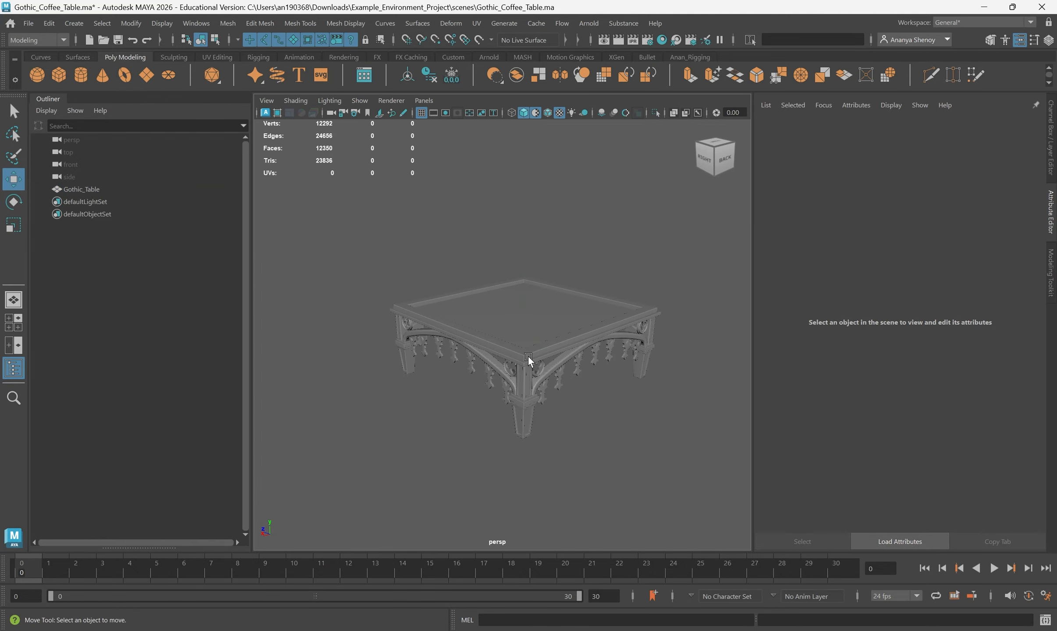
left_click(528, 359)
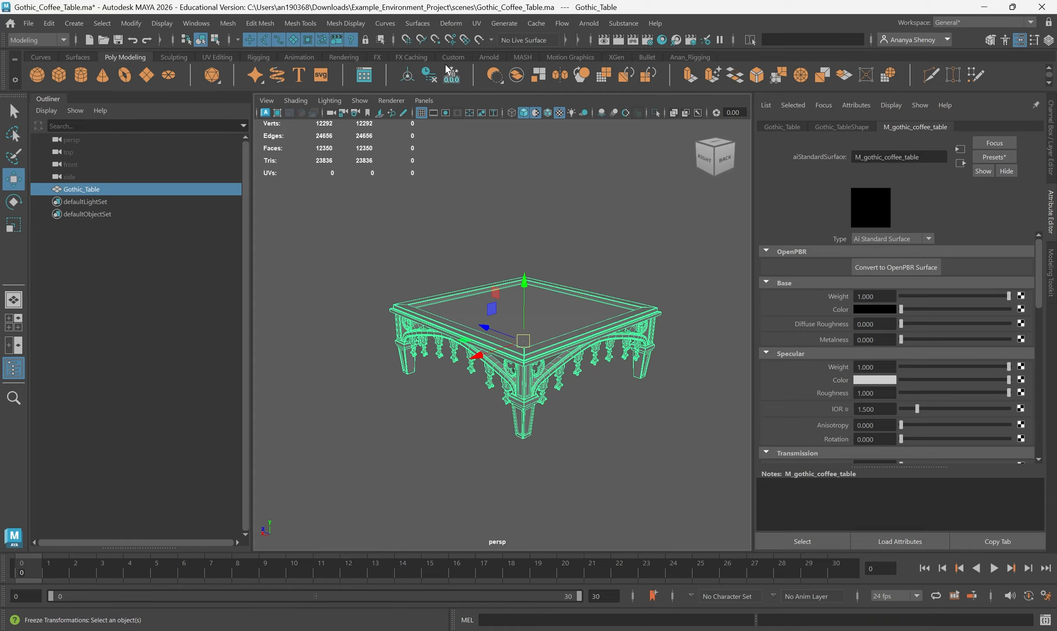
left_click_drag(557, 364, 510, 366, "alt")
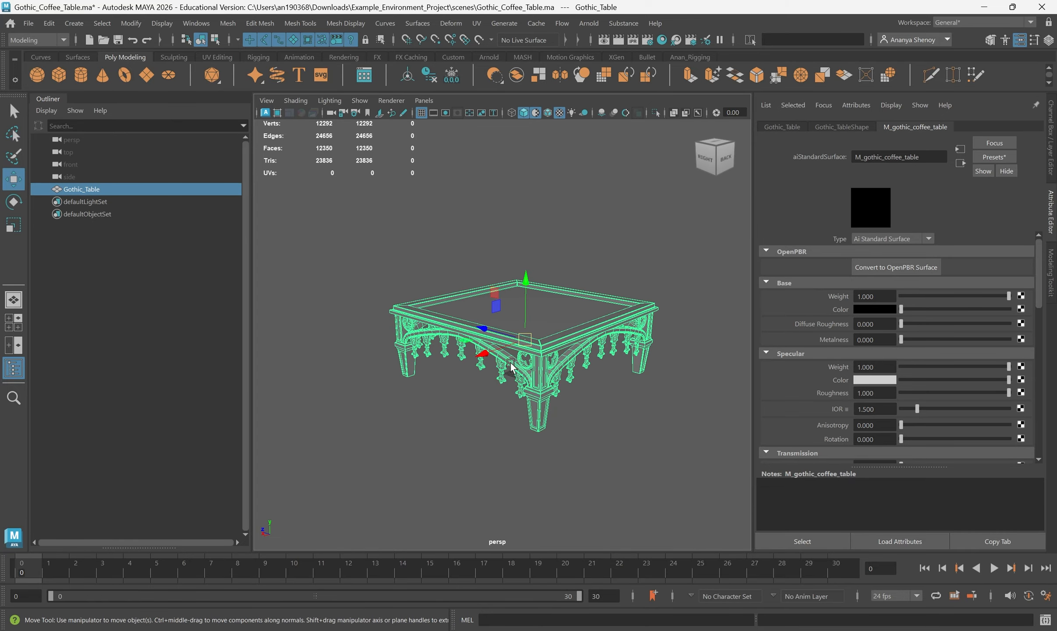
left_click_drag(529, 449, 520, 292, "alt")
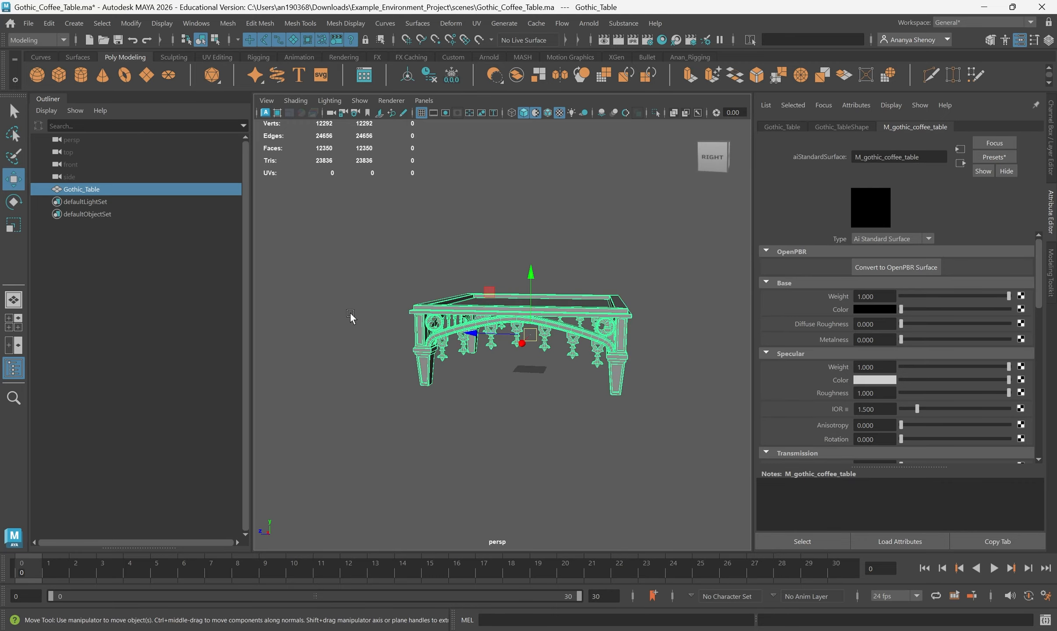
left_click_drag(541, 389, 561, 386, "alt")
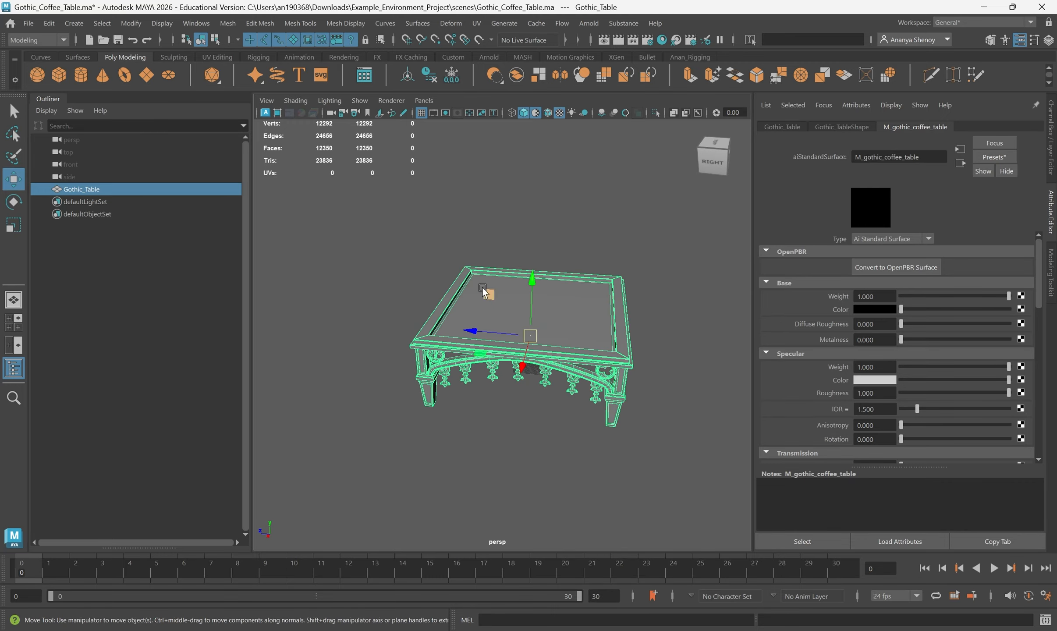
left_click_drag(484, 293, 533, 324, "alt")
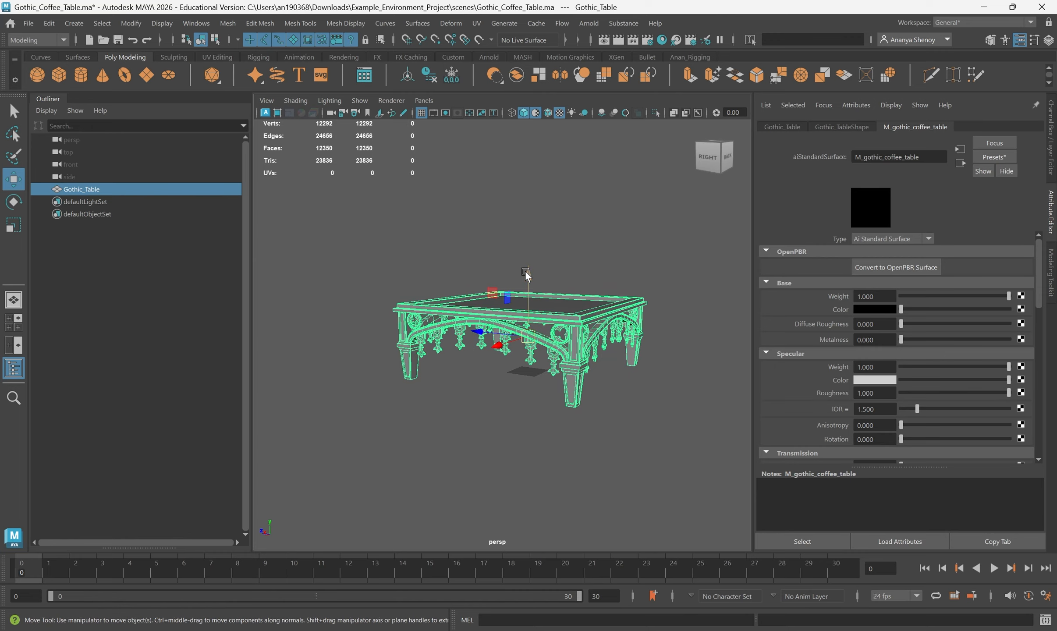
left_click_drag(580, 444, 592, 350, "alt")
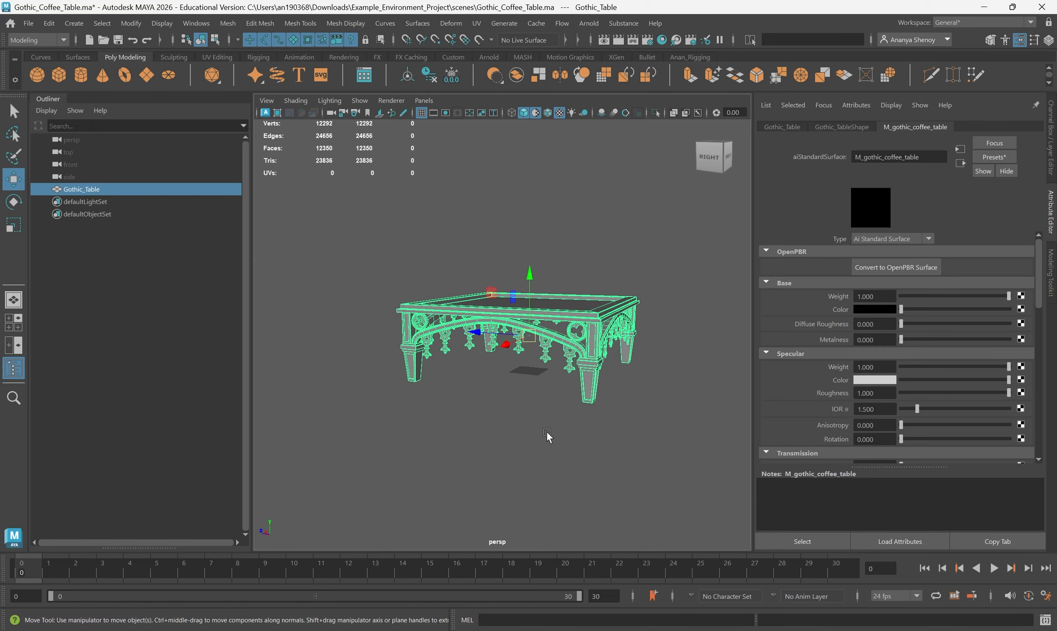
left_click_drag(547, 433, 517, 396, "alt")
scroll(544, 417, "up", 5)
middle_click_drag(546, 351, 530, 321, "alt")
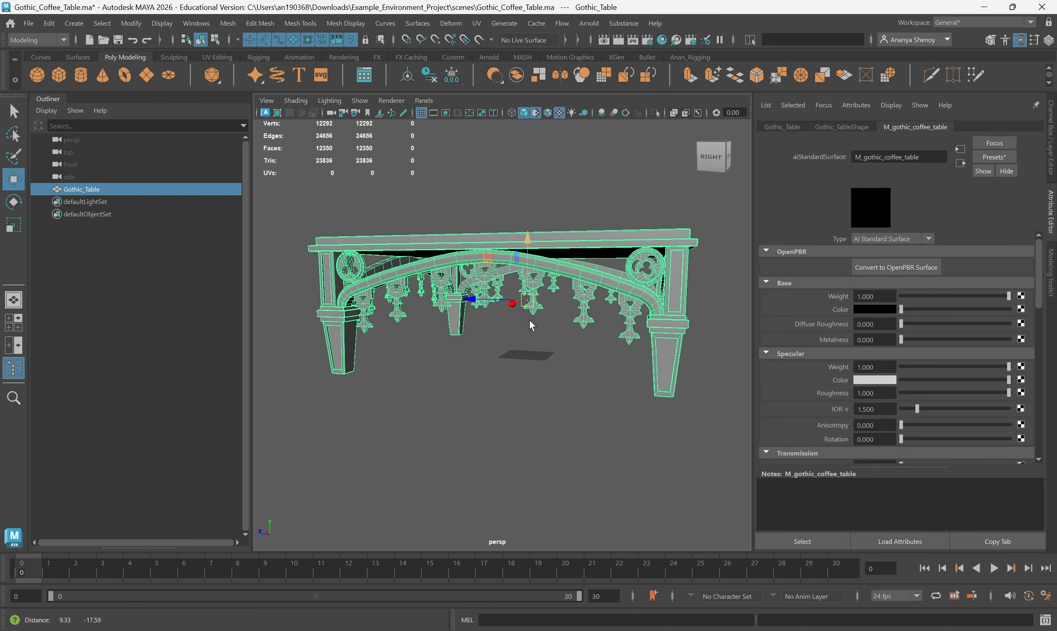
left_click_drag(552, 351, 523, 395, "alt")
mouse_move(523, 394)
right_mouse_down("alt")
mouse_move(625, 499)
mouse_move(588, 422)
mouse_move(538, 392)
right_mouse_up("alt")
mouse_move(518, 407)
left_mouse_down("alt")
mouse_move(559, 401)
mouse_move(514, 414)
left_mouse_up("alt")
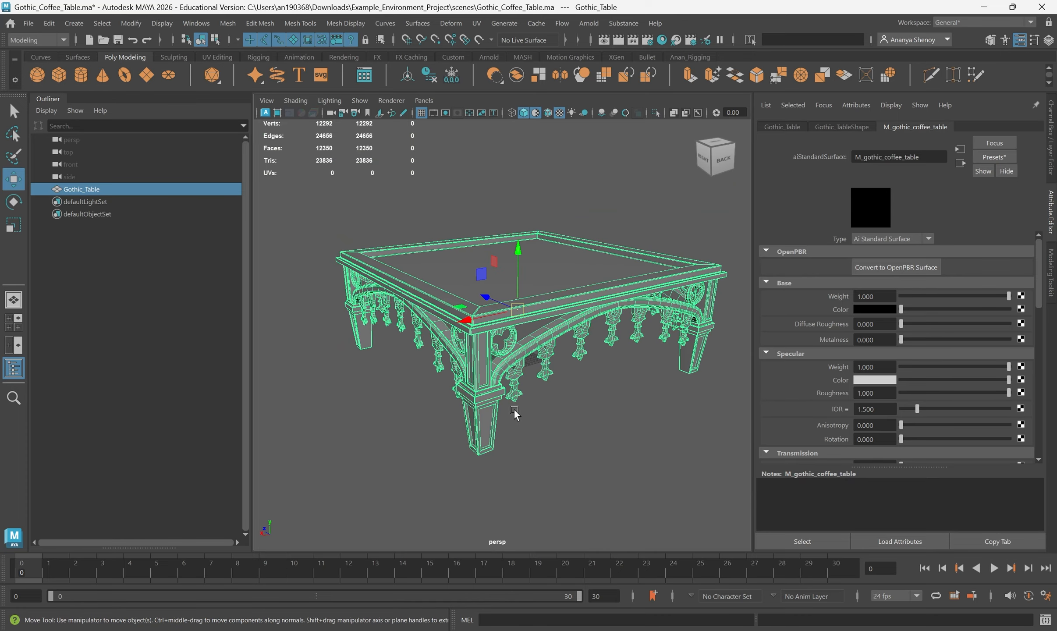
scroll(504, 414, "down", 2)
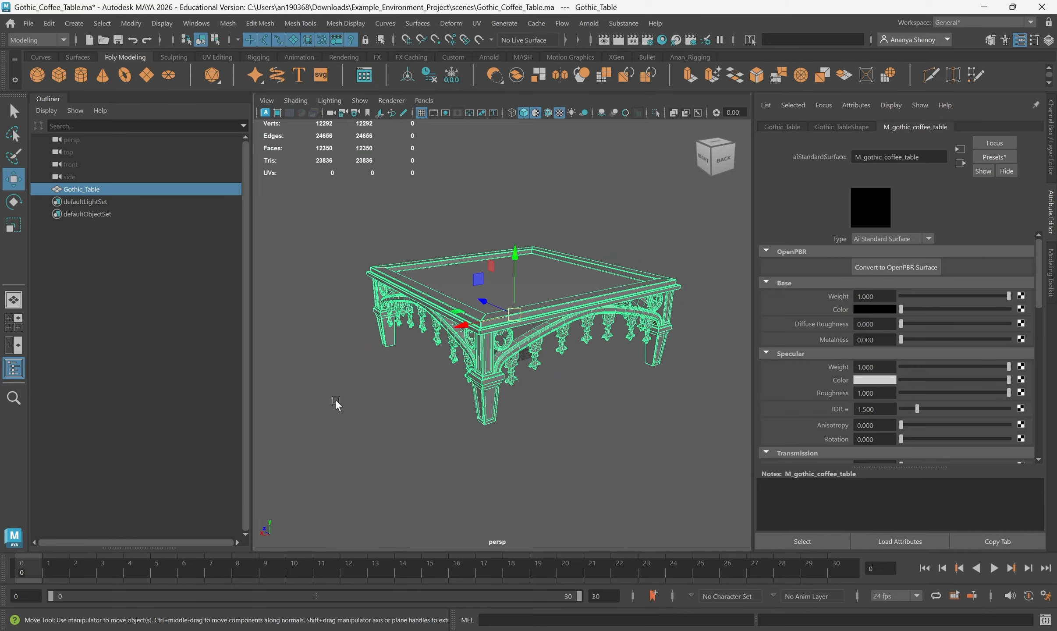
- Start exporting the selected Gothic_Table with FBX export as the file type and default file extensions enabled
left_click(29, 24)
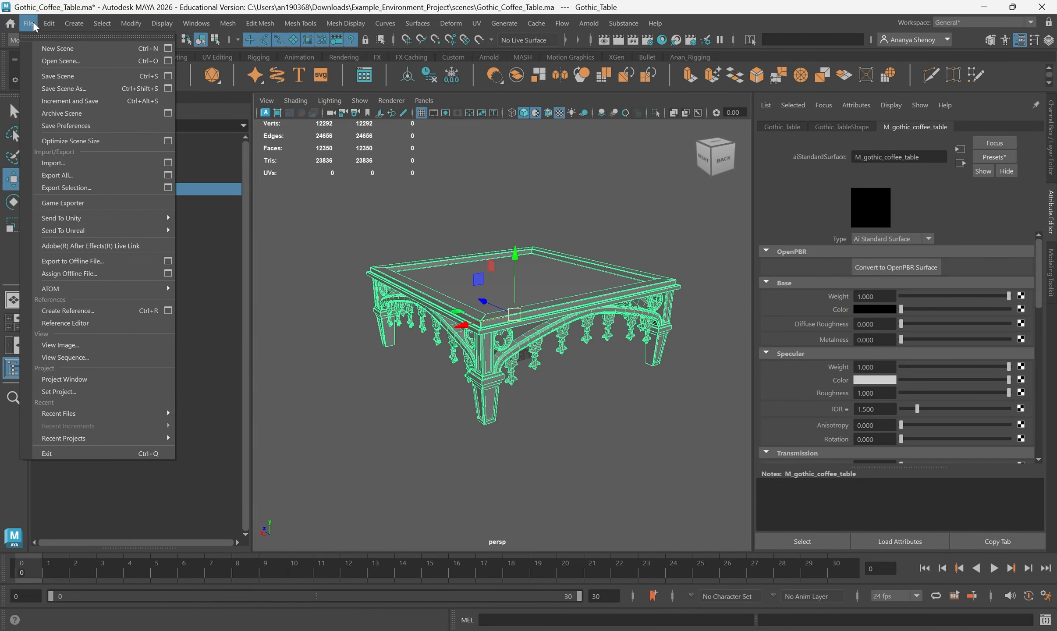
left_click(168, 188)
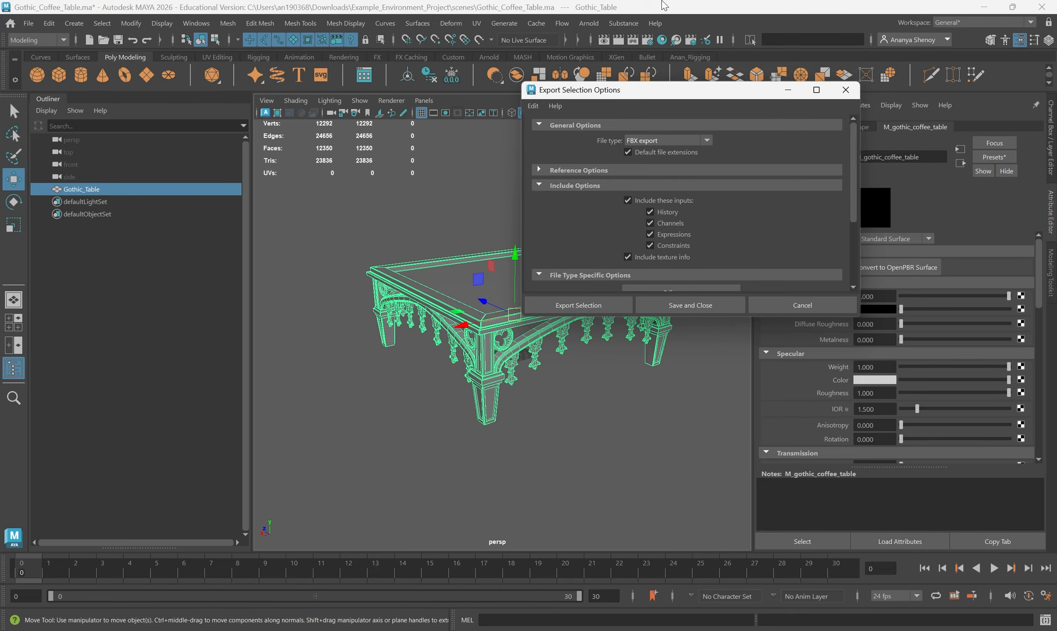
left_click(611, 305)
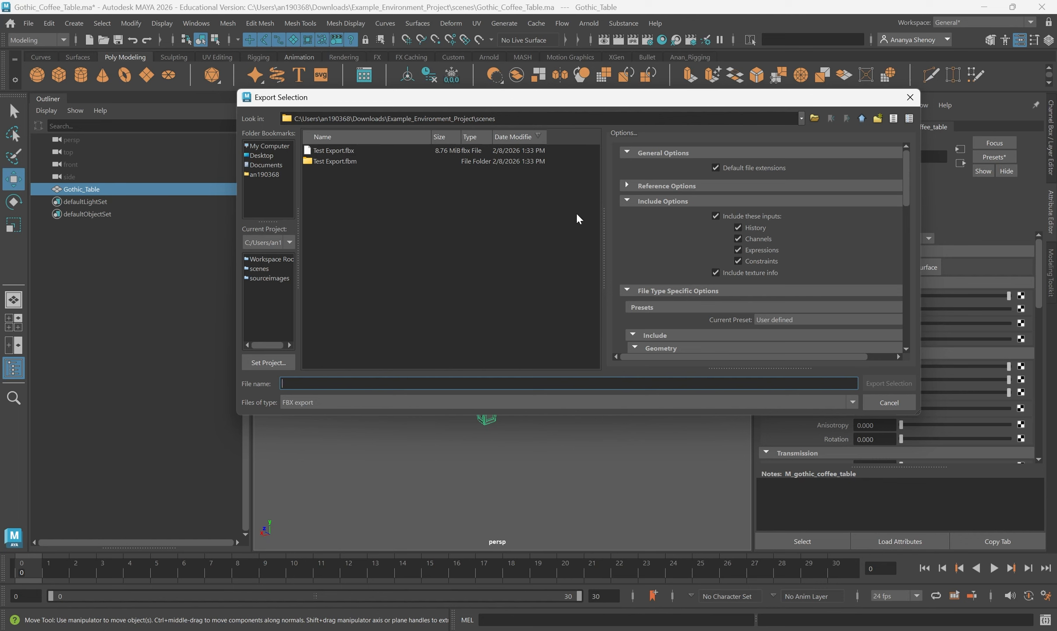
- Review the FBX file type specific export settings, including the Include section, its Geometry options, axis conversion and file format
scroll(770, 243, "down", 5)
left_click(675, 213)
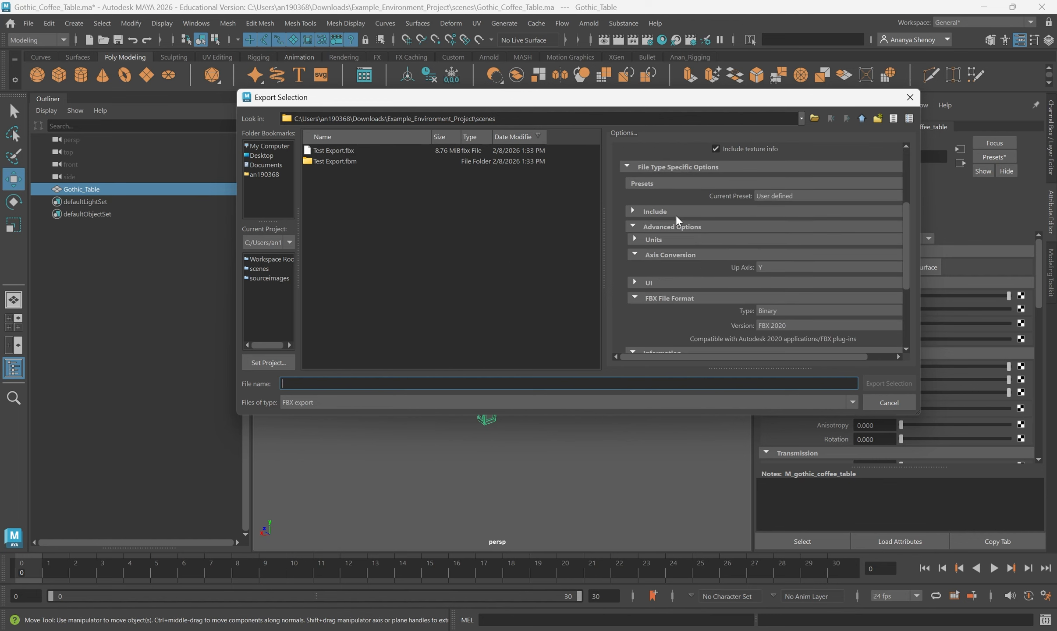
left_click(661, 167)
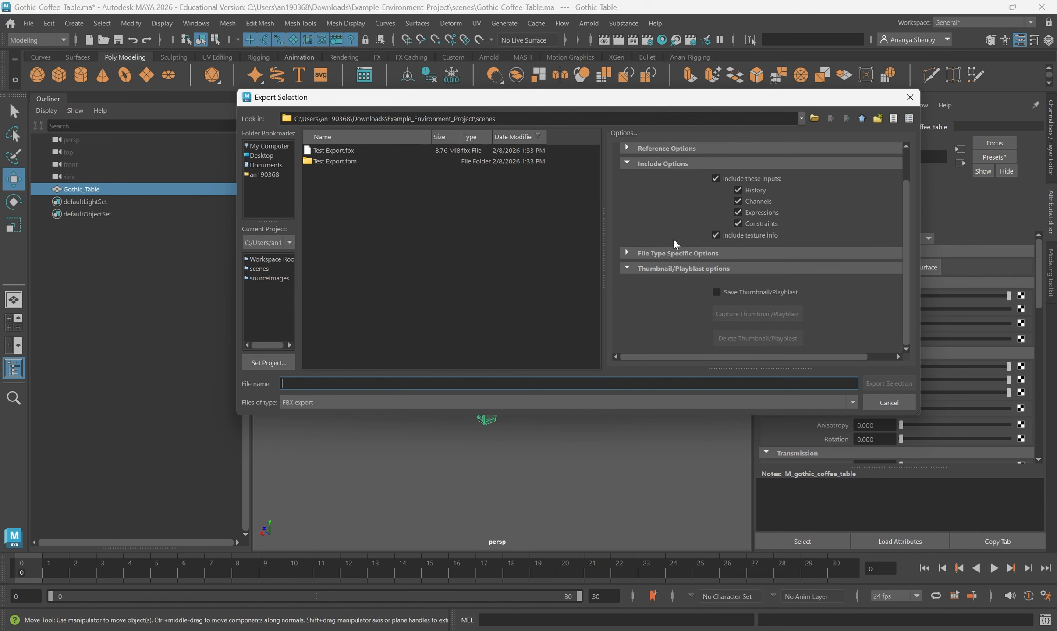
scroll(677, 277, "up", 2)
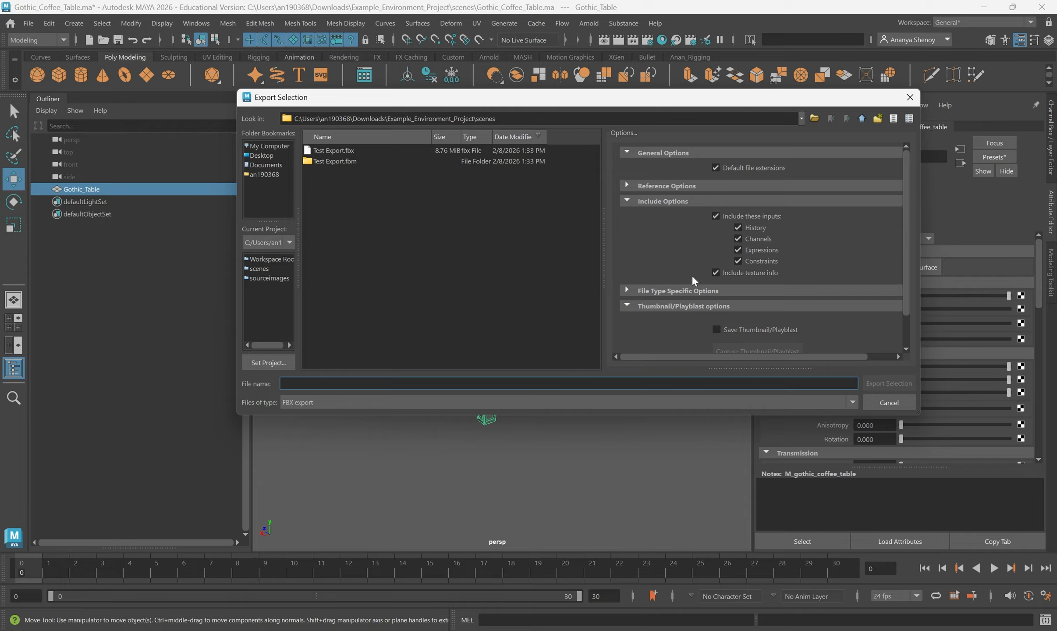
left_click(660, 293)
scroll(661, 307, "down", 4)
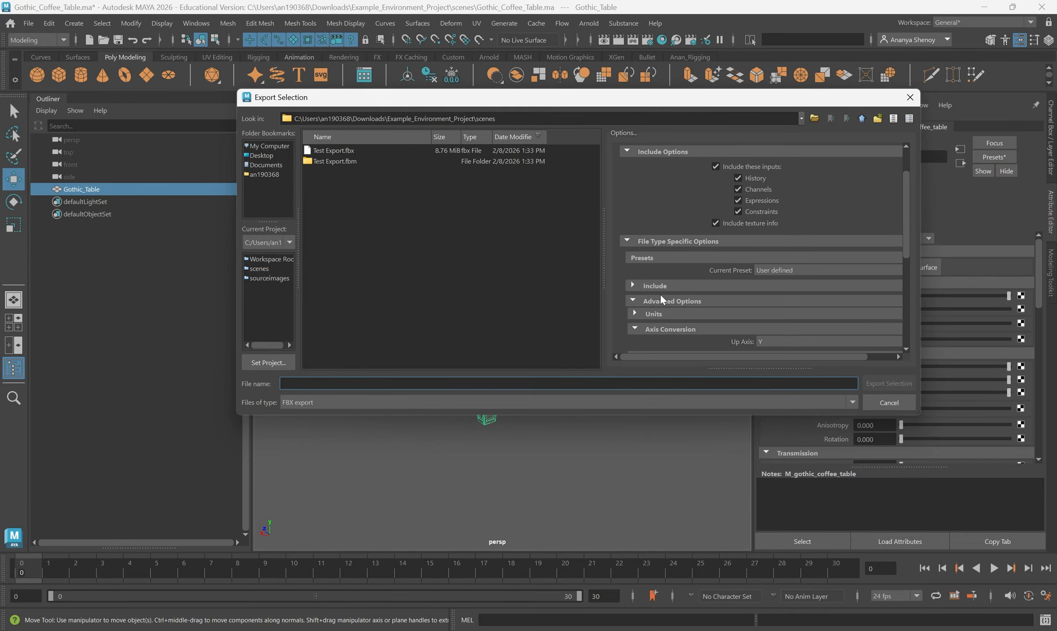
left_click(645, 263)
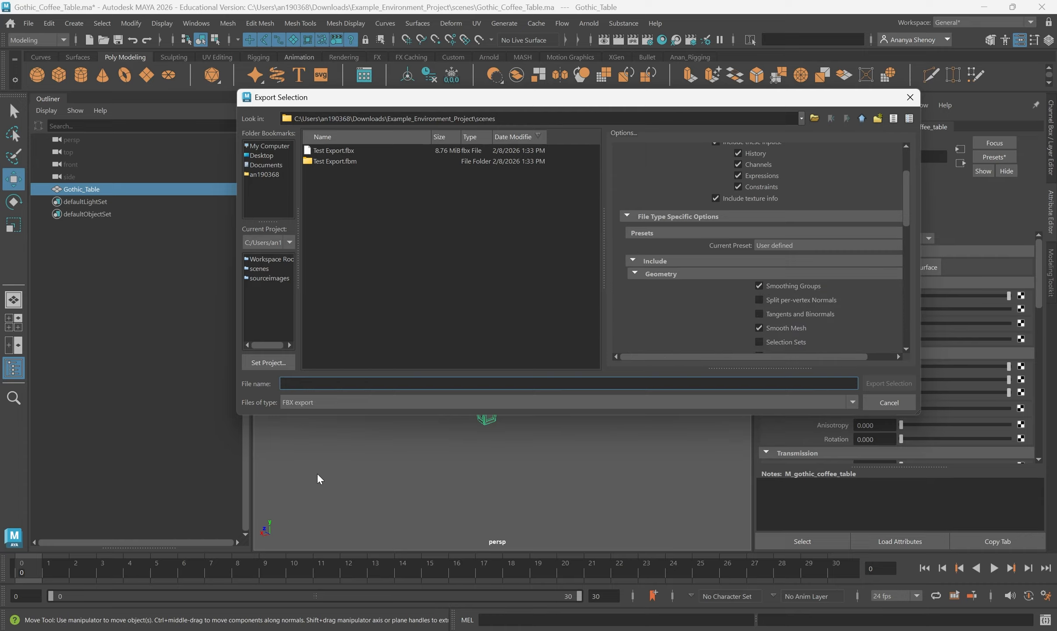
left_click(657, 275)
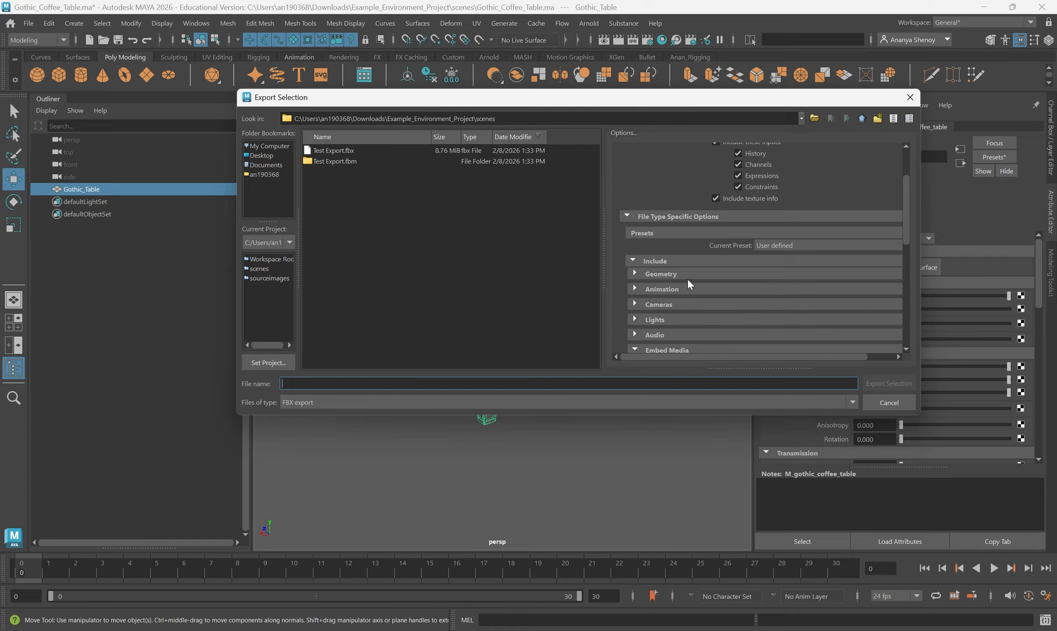
left_click(666, 275)
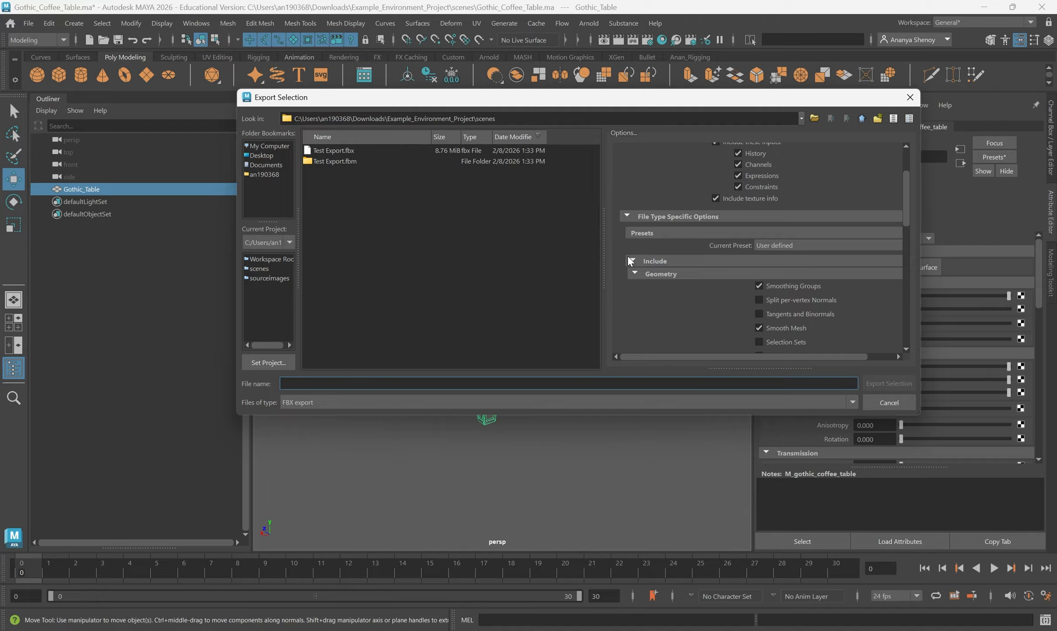
- Name the export SM_GothicTable and export the selected table as FBX into the project's scenes folder
type("Gothi")
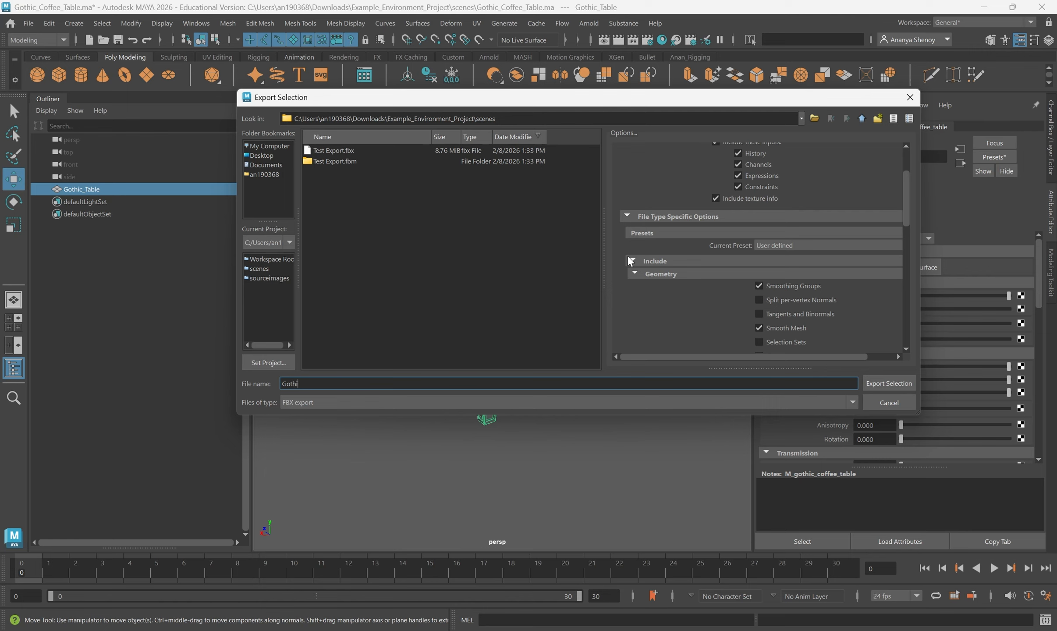
type("c")
key("BackSpace")
key("BackSpace")
key("BackSpace")
key("BackSpace")
key("BackSpace")
key("BackSpace")
type("S")
left_click(889, 389)
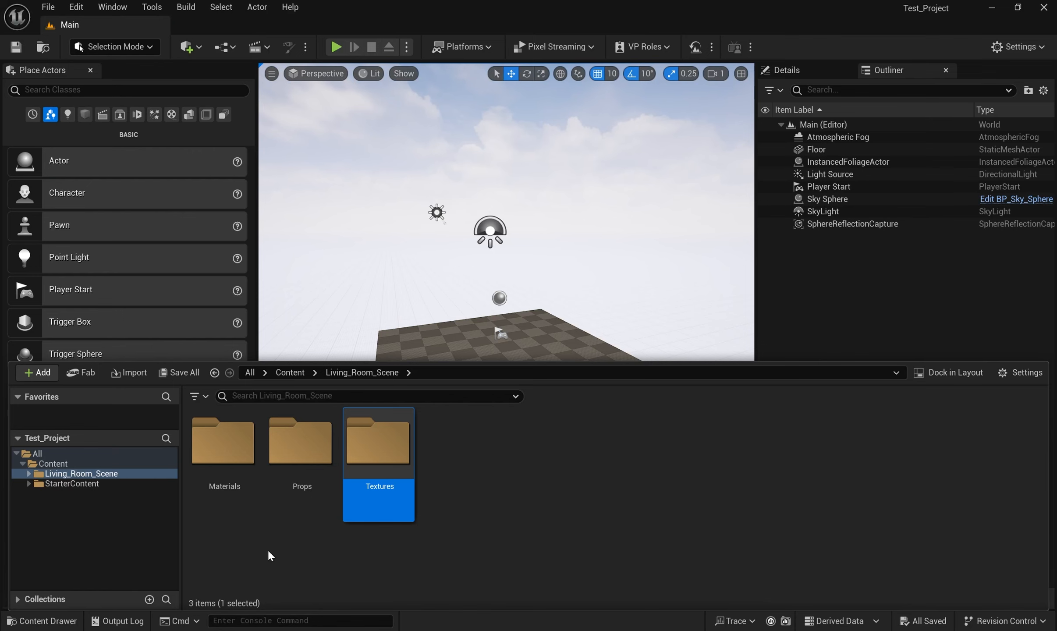
- In Unreal, bring SM_GothicTable.fbx from the scenes folder into the Living_Room_Scene content folder to start its import
left_click(486, 543)
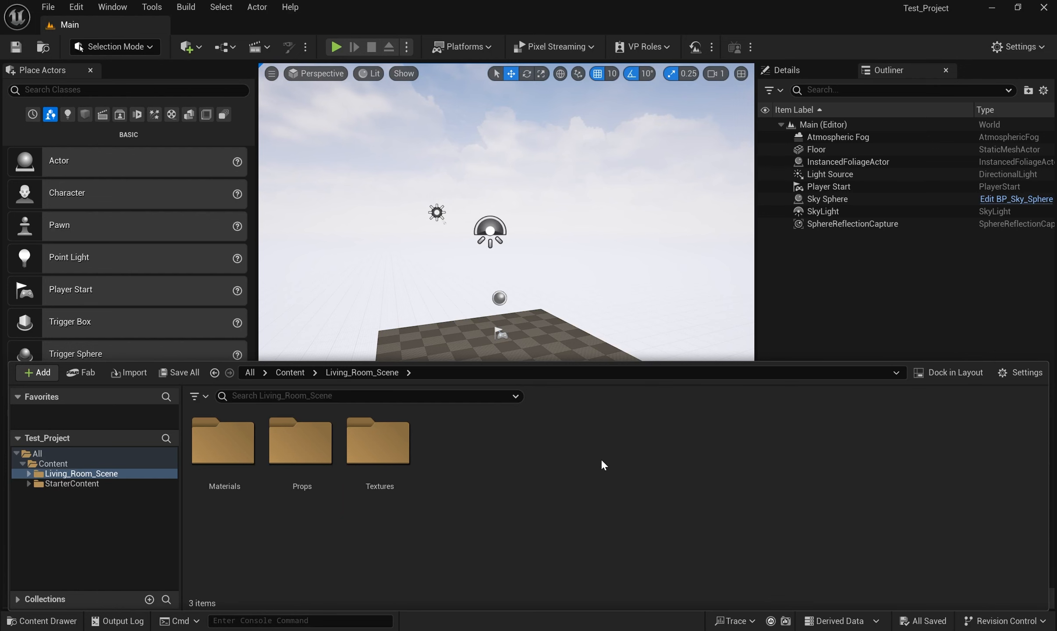
key("alt+Tab")
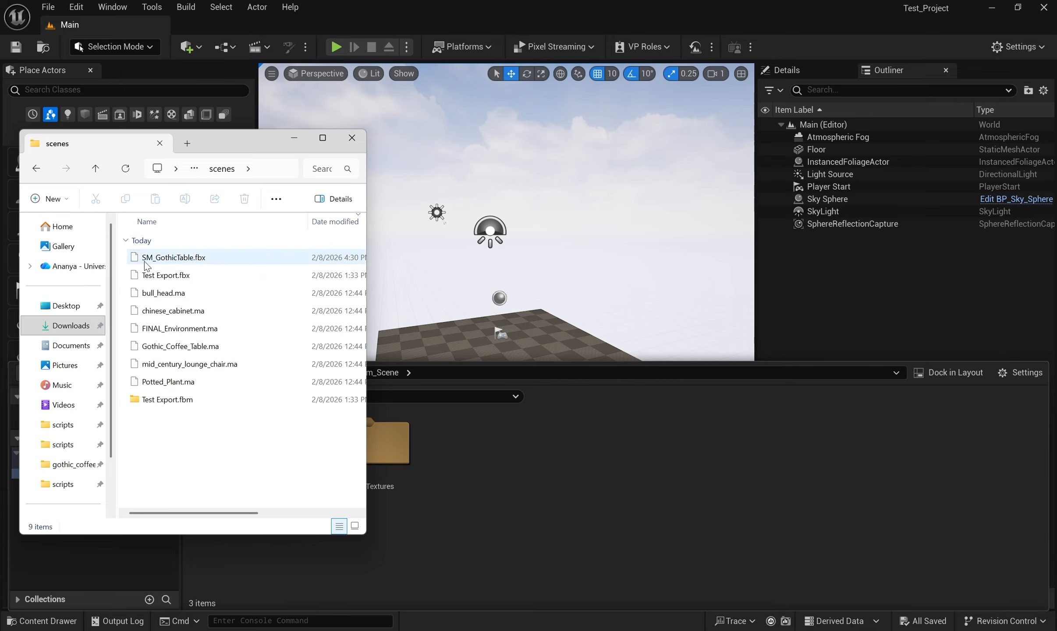
left_click(193, 260)
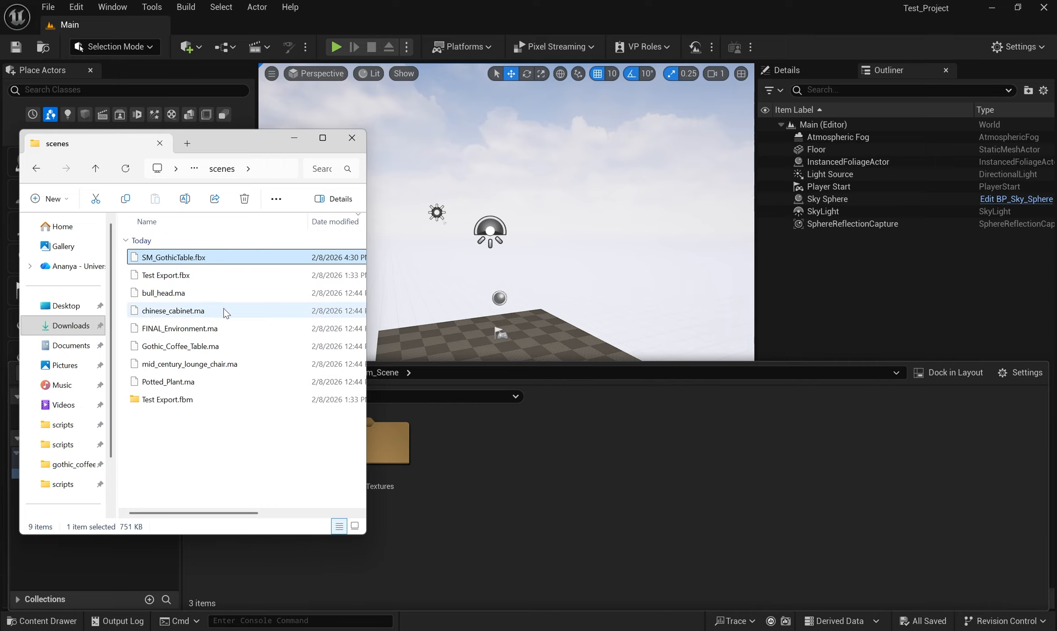
left_click_drag(188, 260, 566, 484)
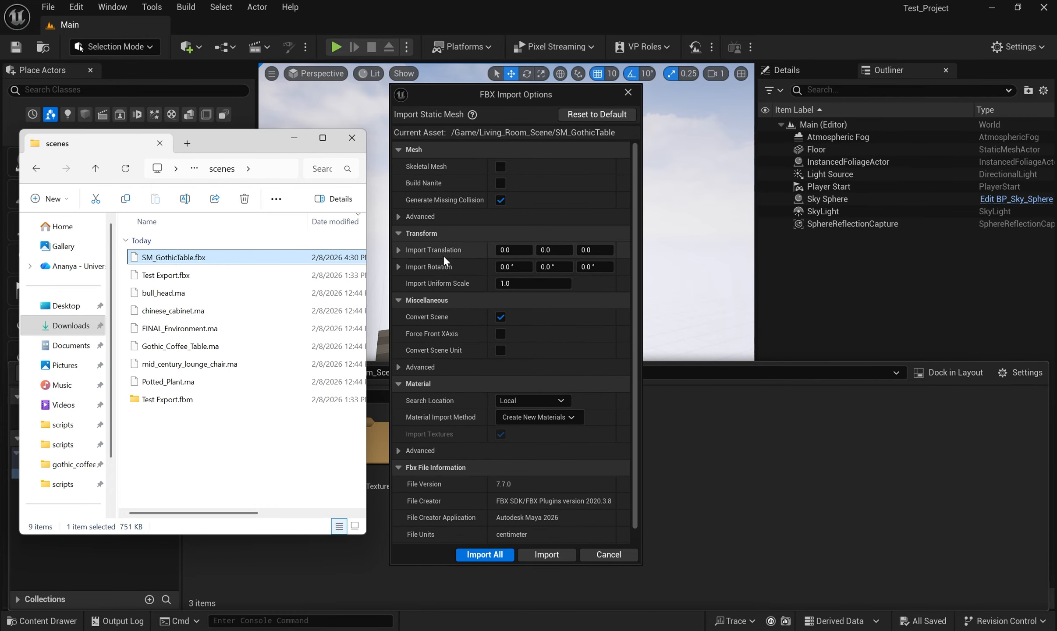
- Expand the advanced Mesh settings in the FBX import options and review the mesh and transform settings
left_click(450, 216)
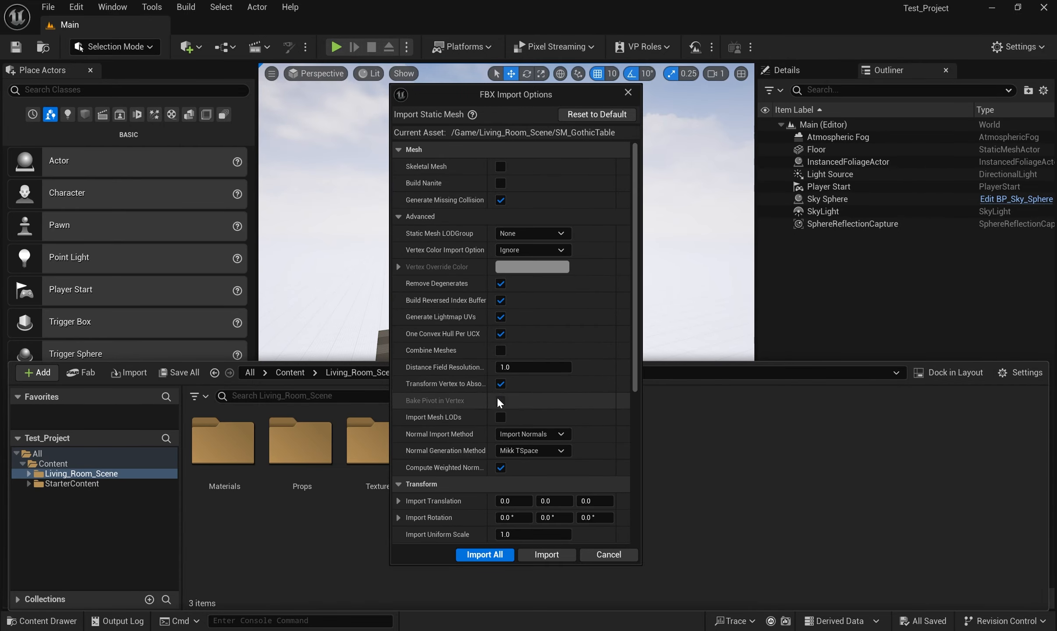
scroll(500, 407, "down", 2)
scroll(499, 404, "up", 2)
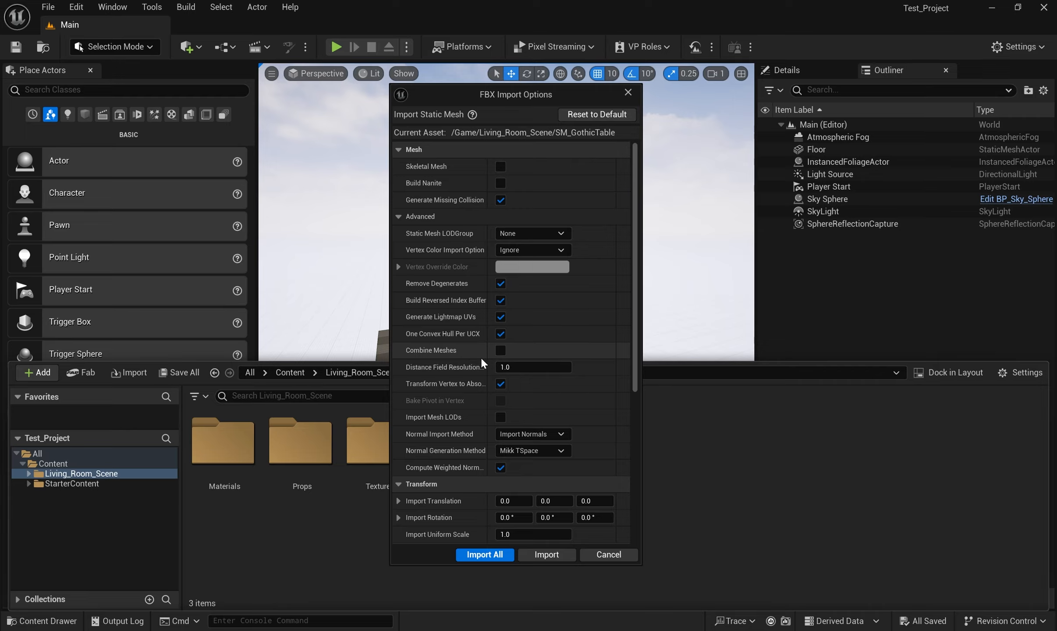
- Review the remaining Transform, Miscellaneous and Material import options, and import all of SM_GothicTable with the settings as they are
scroll(482, 364, "down", 4)
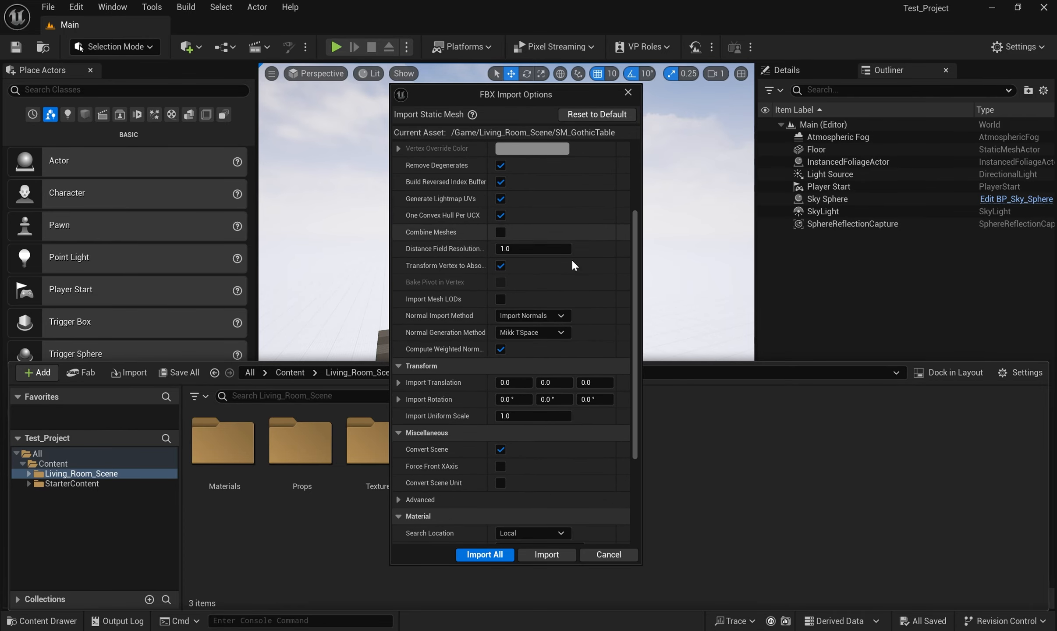
scroll(522, 450, "down", 3)
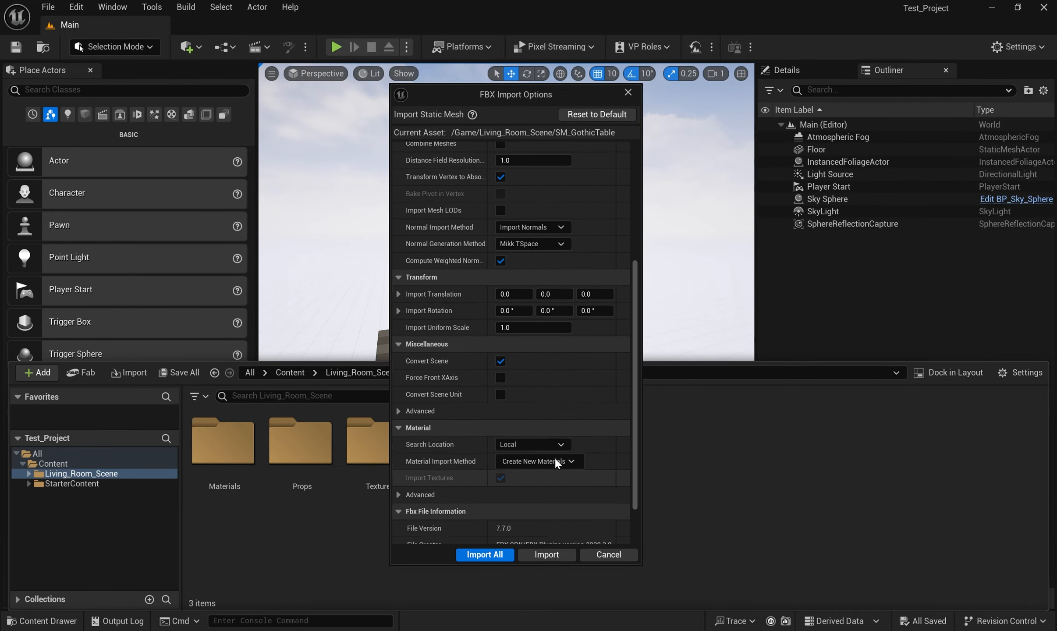
scroll(556, 464, "up", 4)
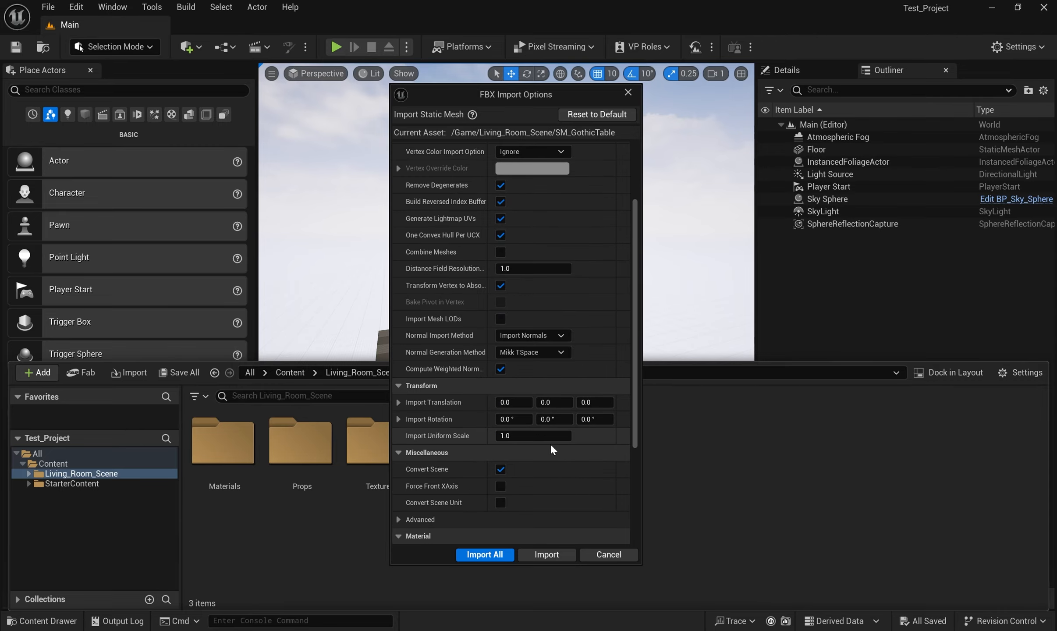
scroll(501, 450, "up", 3)
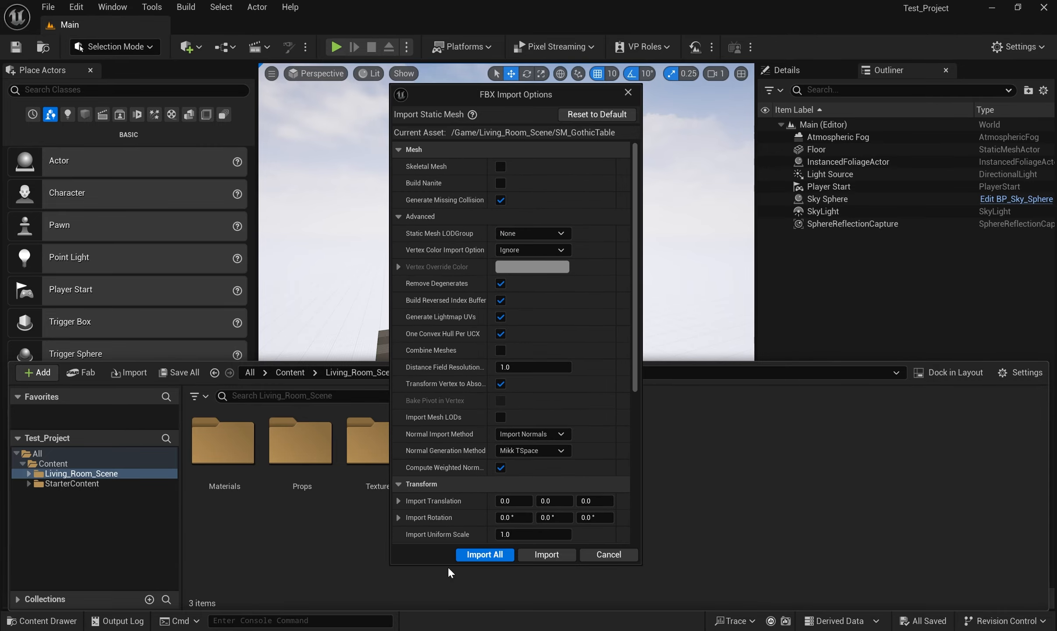
left_click(484, 555)
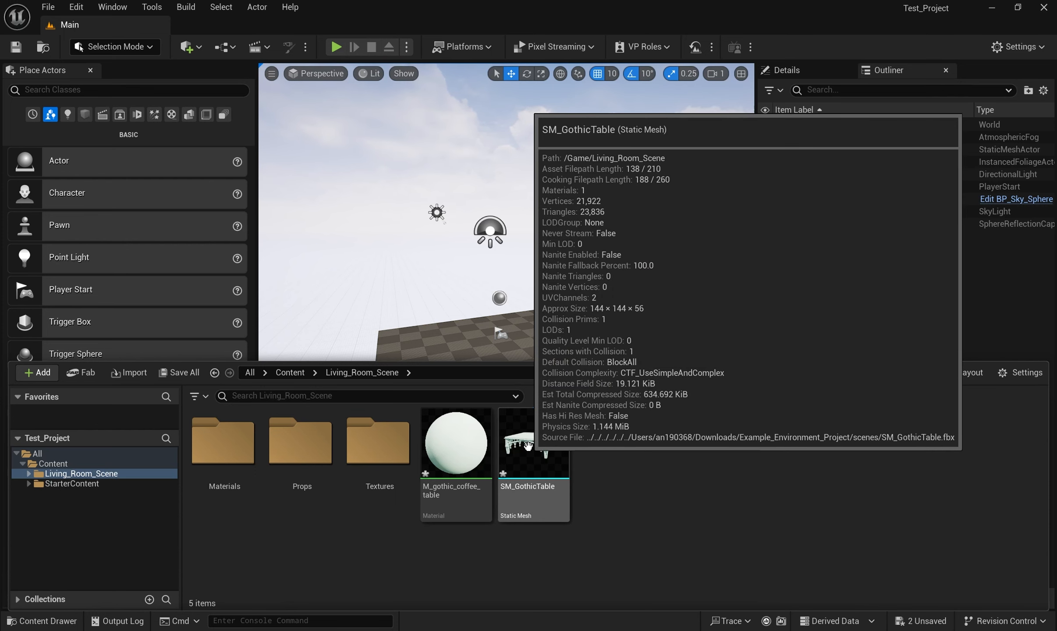
- Move the SM_GothicTable mesh into the Props folder and the M_gothic_coffee_table material into the Materials folder
left_click(550, 430)
left_click(471, 512)
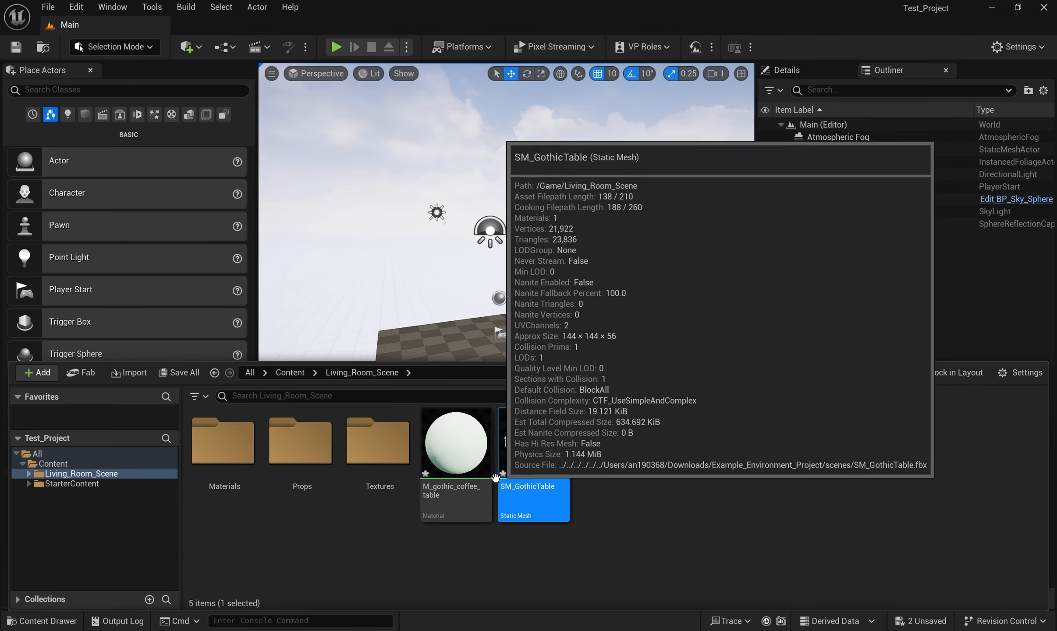
left_click(536, 460)
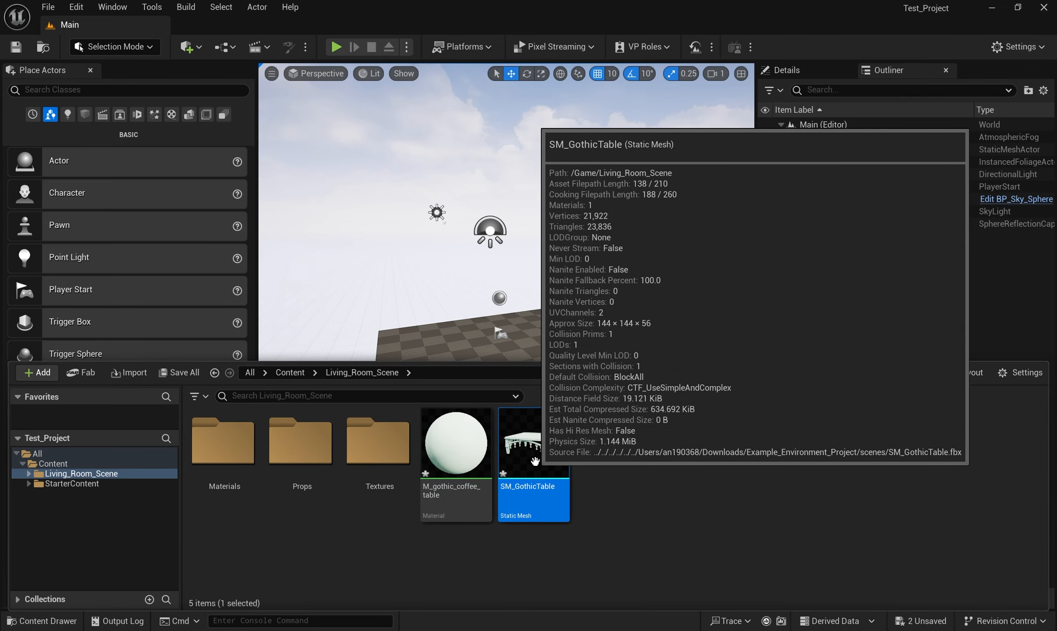
left_click_drag(536, 460, 294, 480)
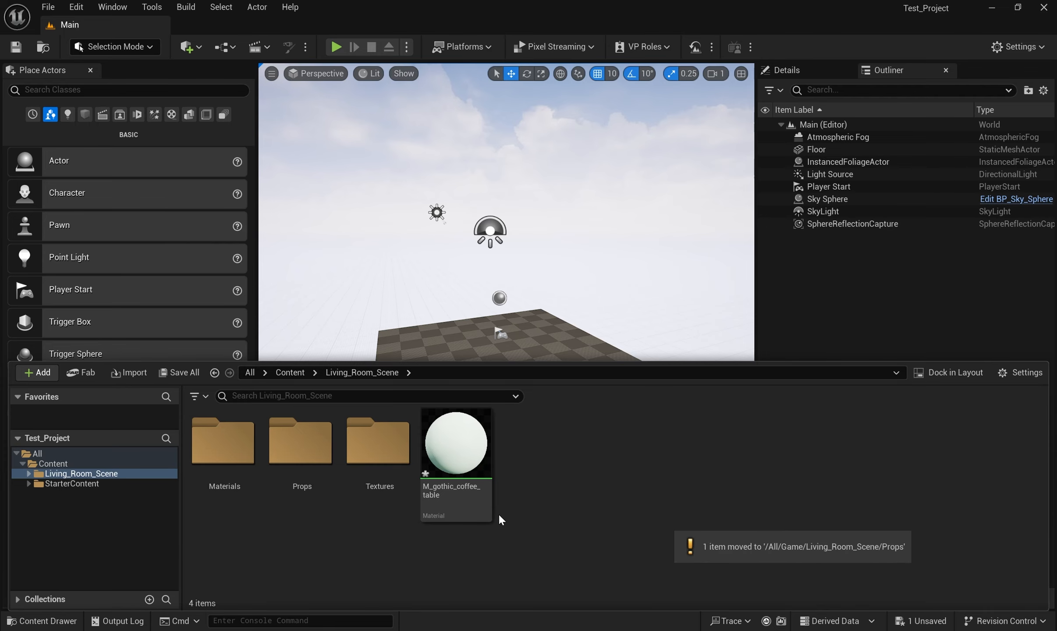
left_click(473, 458)
left_click_drag(472, 458, 232, 458)
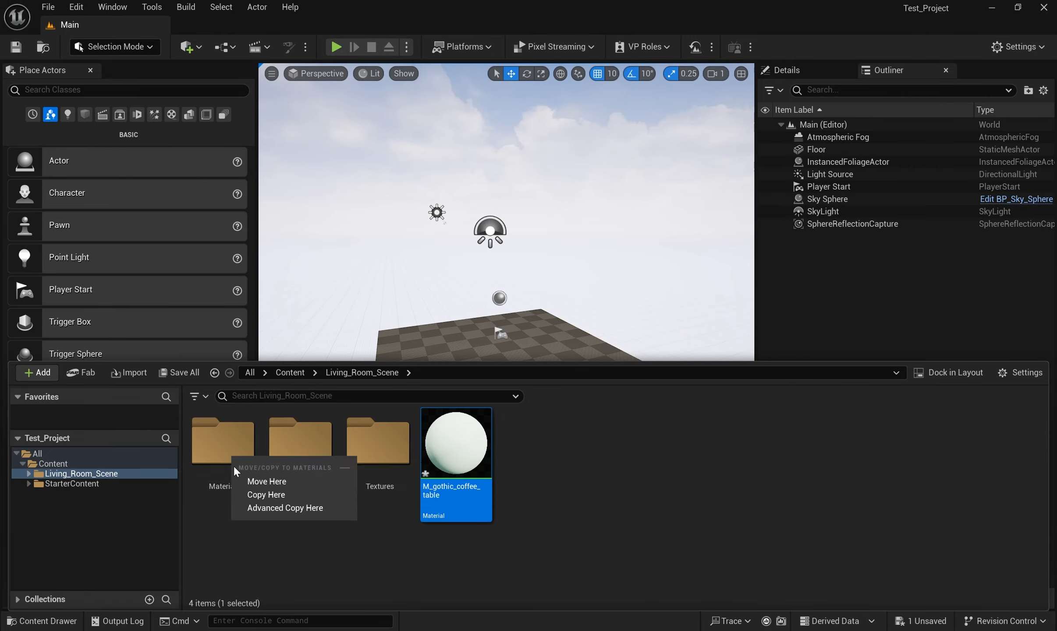
left_click(274, 482)
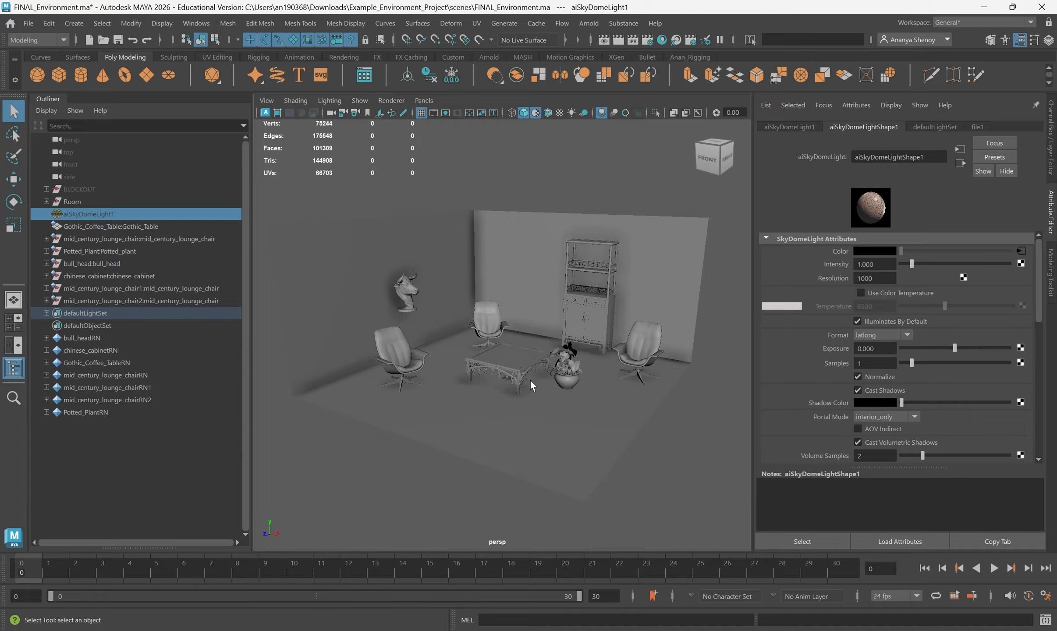
- Switch to the Maya room scene and examine the three mid-century lounge chairs to identify the repeated copies
left_click_drag(639, 390, 617, 390, "alt")
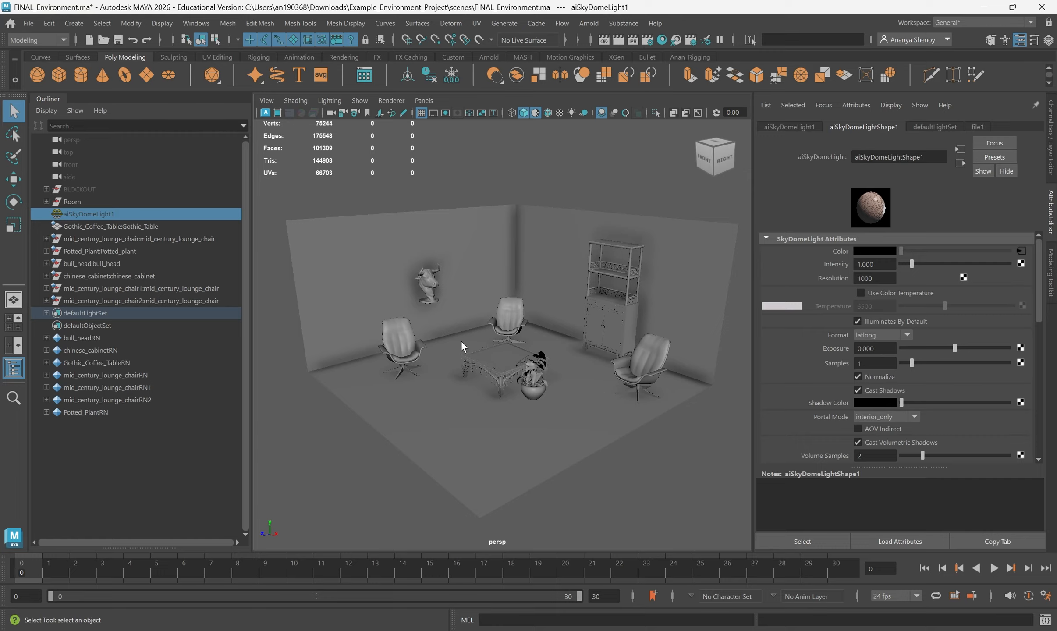
left_click_drag(468, 341, 478, 341, "alt")
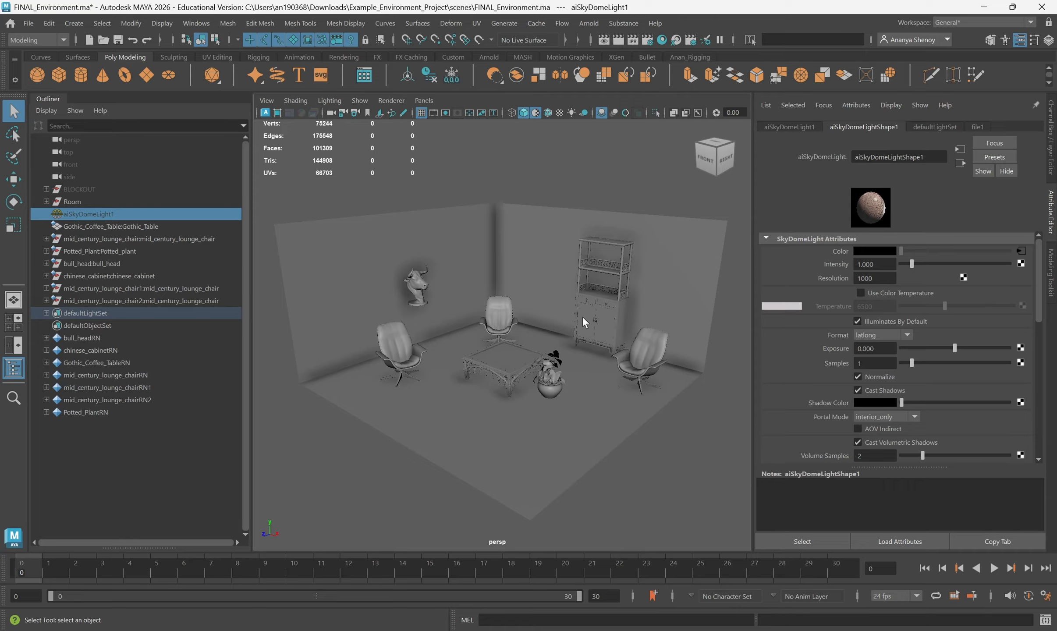
left_click_drag(524, 368, 495, 314, "alt")
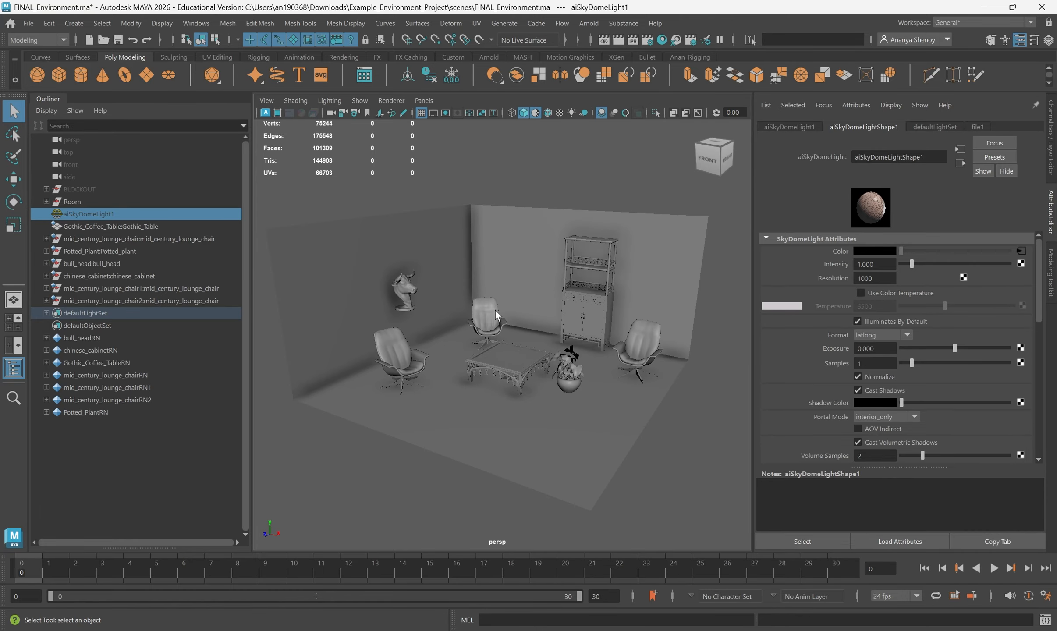
left_click(496, 311)
scroll(434, 387, "up", 5)
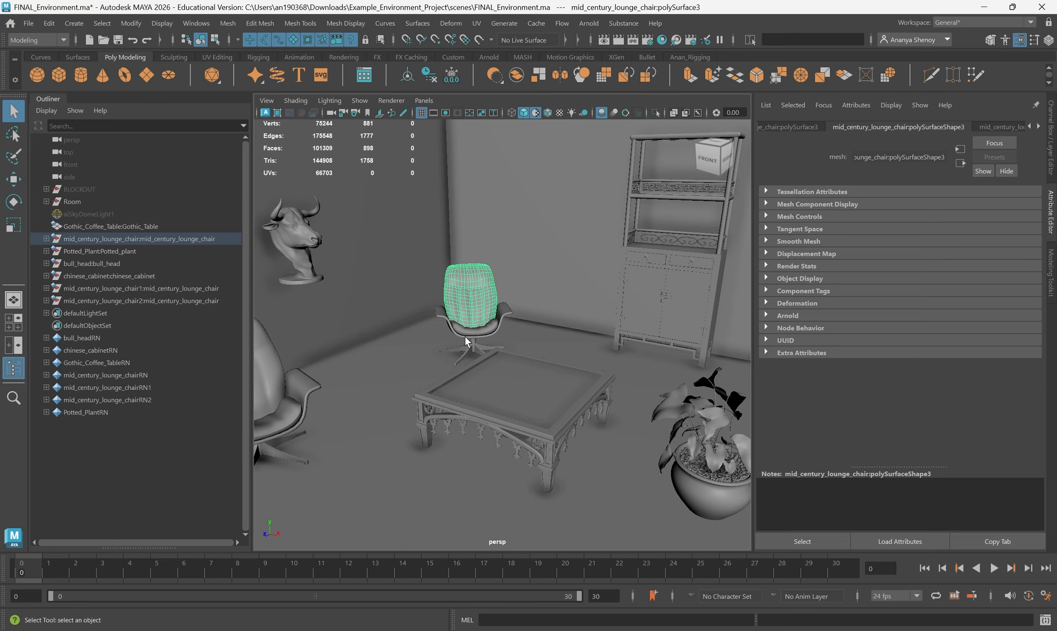
left_click(465, 337)
left_click_drag(465, 337, 628, 360, "alt")
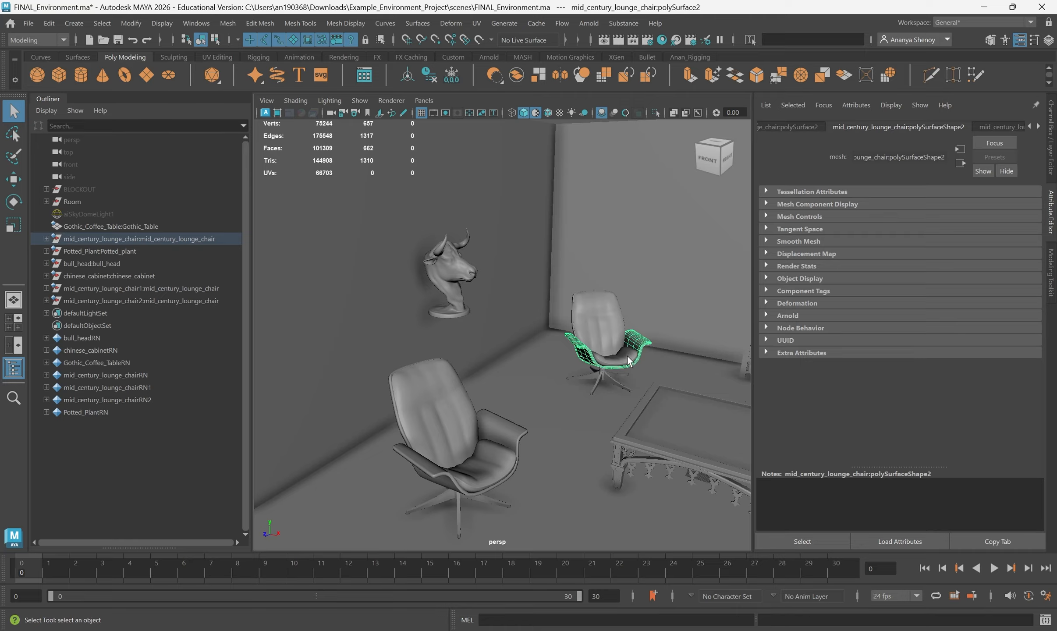
scroll(628, 360, "down", 5)
left_click(561, 321)
left_click_drag(560, 321, 628, 342, "alt")
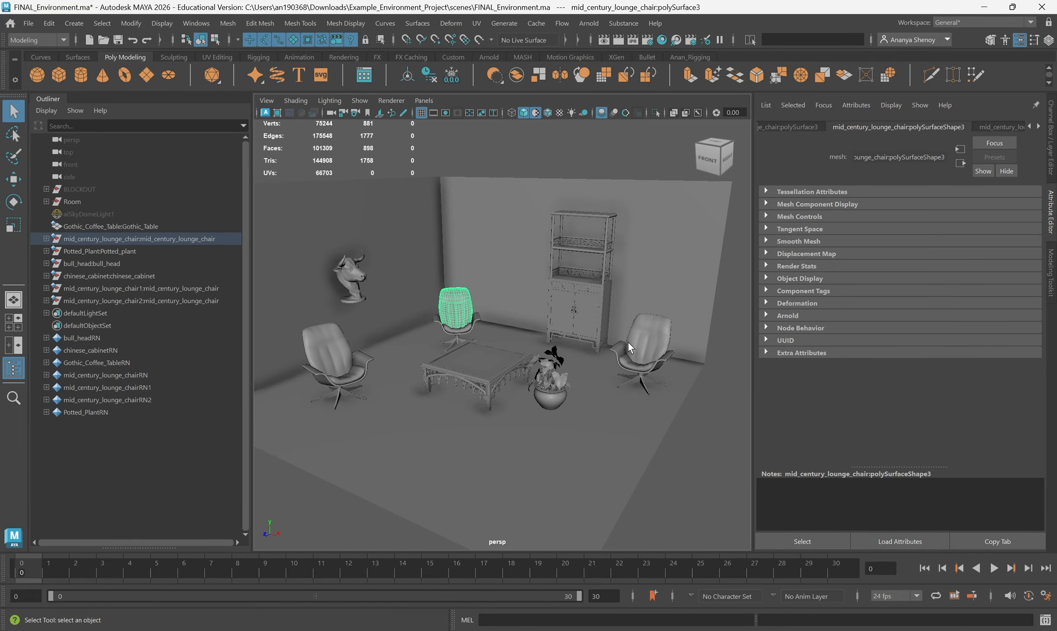
left_click(627, 342)
left_click_drag(578, 518, 469, 349, "alt")
left_click(438, 391)
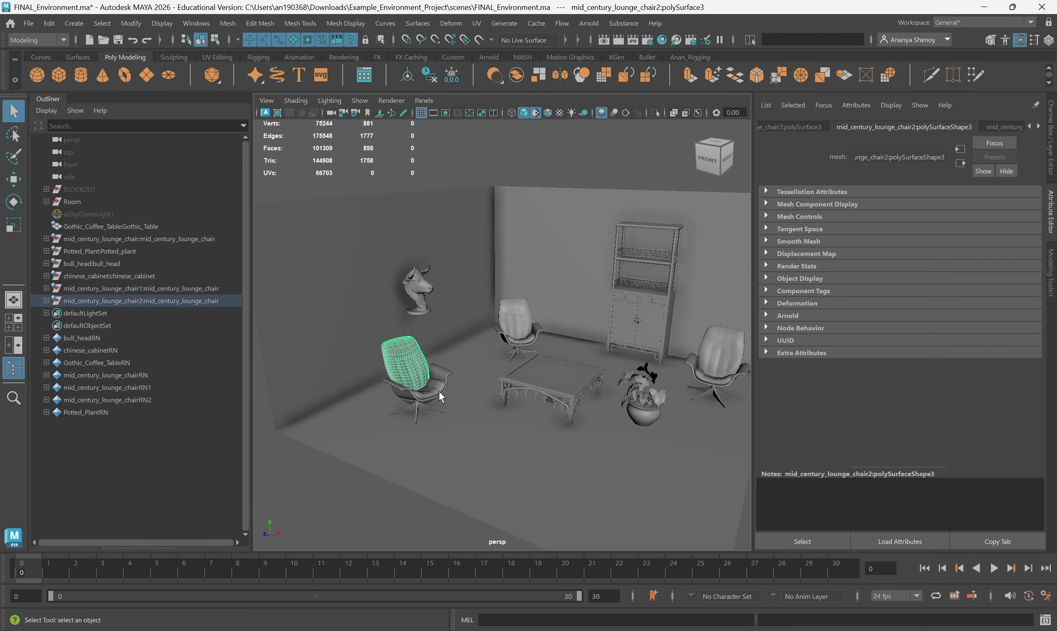
left_click(521, 340)
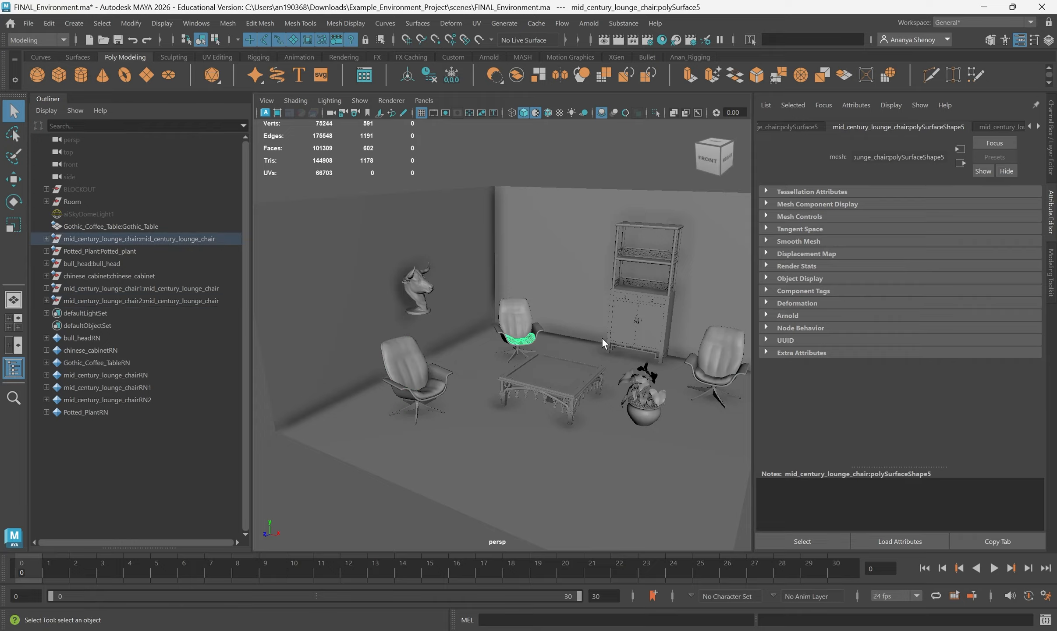
- Remove the references of the mid_century_lounge_chair and mid_century_lounge_chair1 copies, leaving only mid_century_lounge_chair2 in the scene
left_click(183, 239)
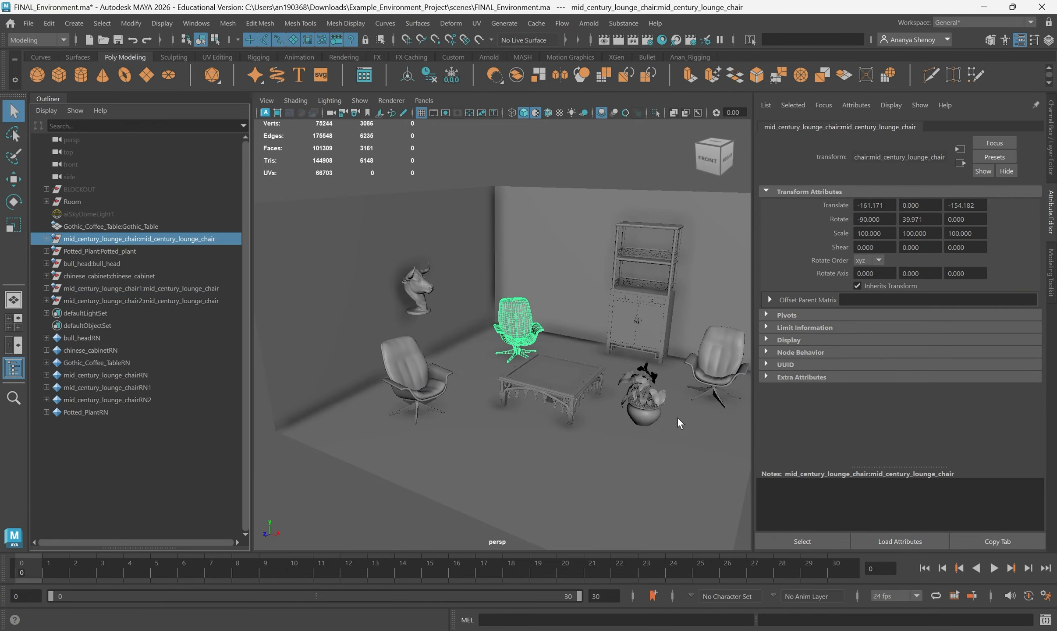
left_click(188, 289, "ctrl")
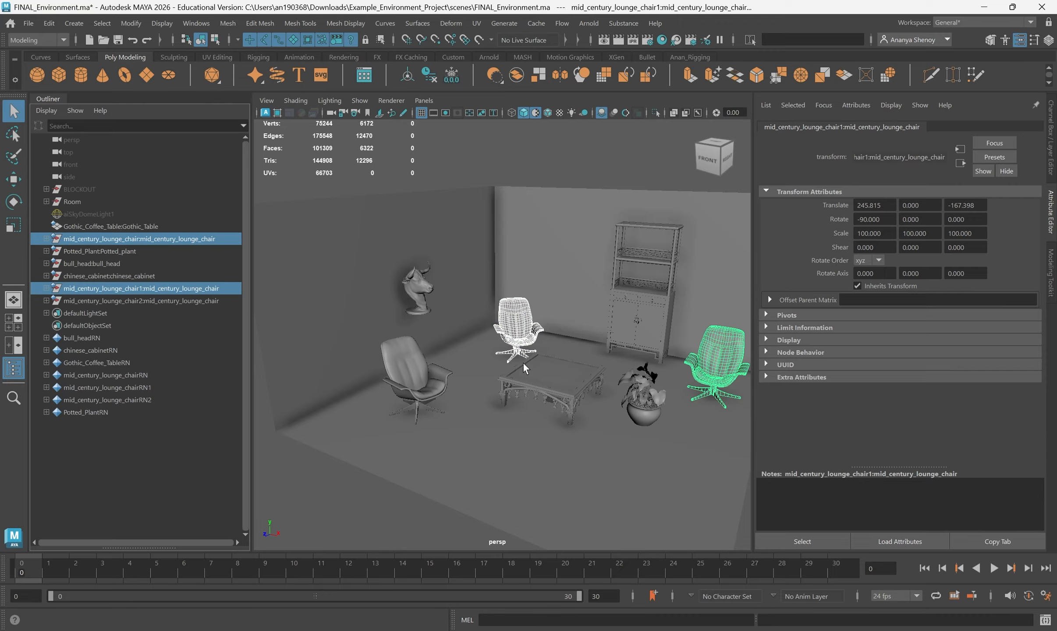
right_click(196, 239)
mouse_move(259, 329)
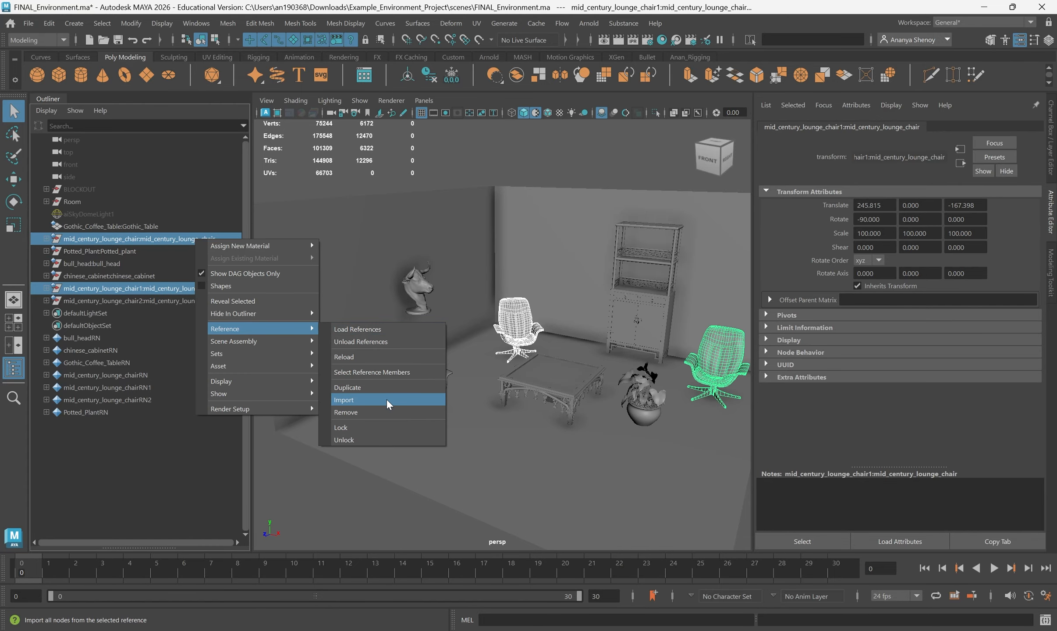
left_click(370, 410)
left_click(500, 336)
left_click(499, 336)
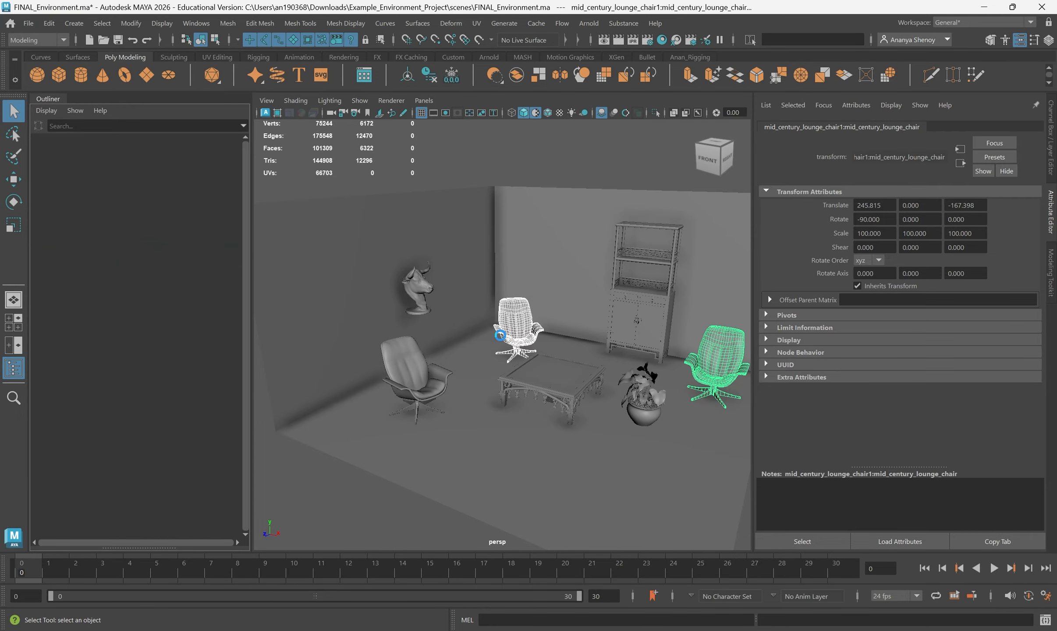
left_click_drag(566, 448, 452, 286, "alt")
left_click_drag(644, 465, 538, 421, "alt")
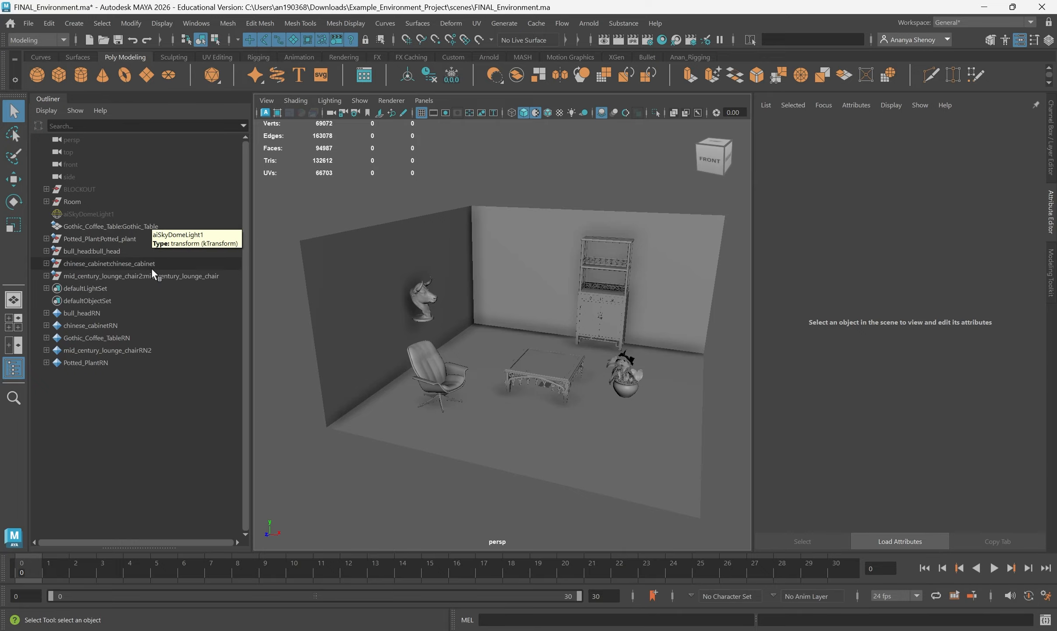
left_click_drag(538, 322, 576, 355, "alt")
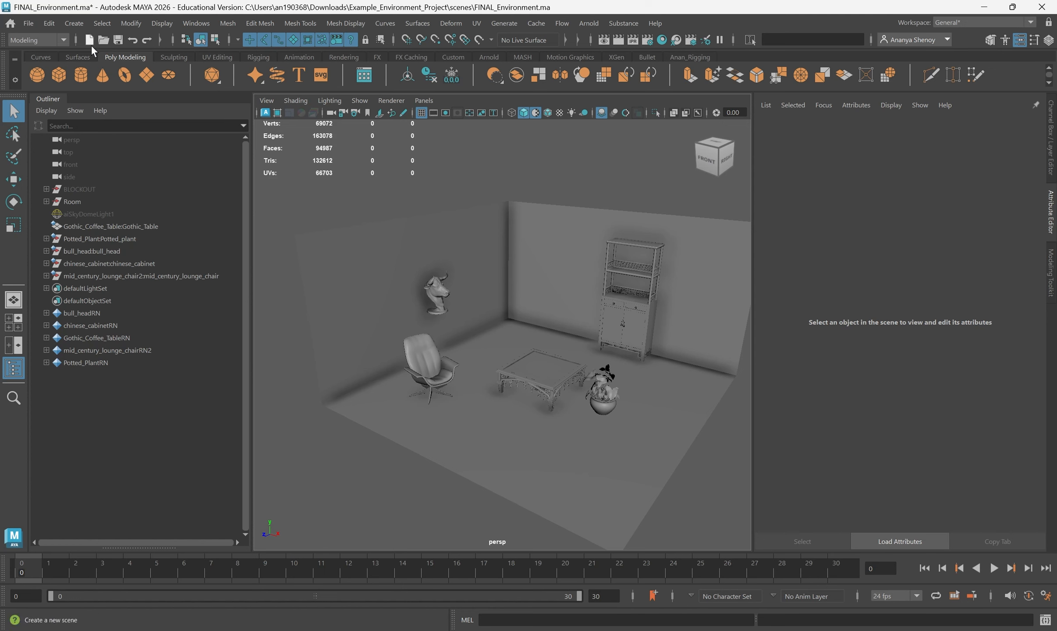
left_click(29, 24)
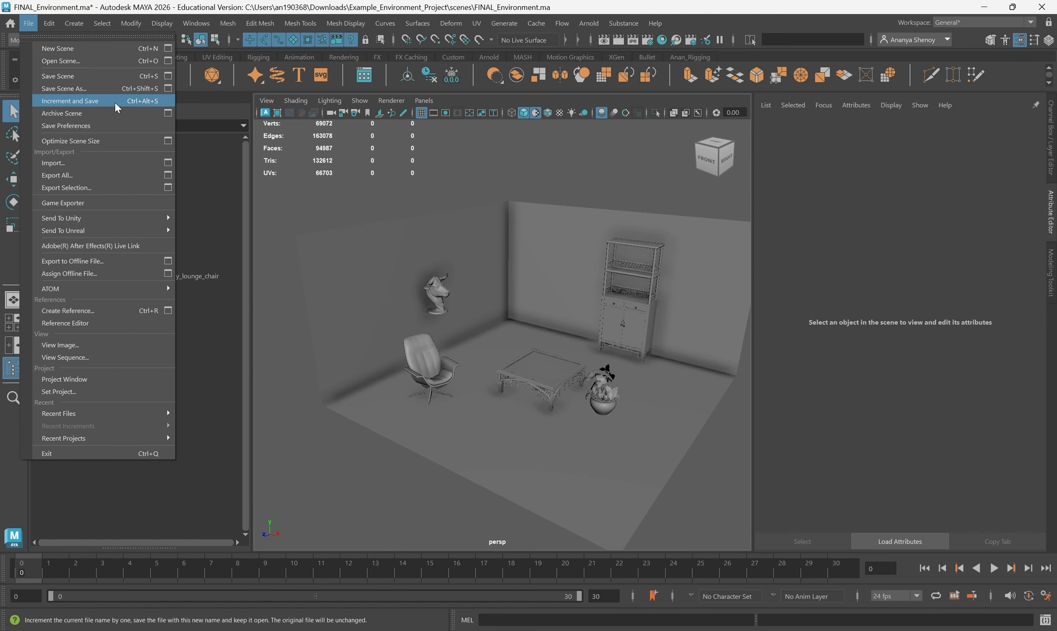
left_click(451, 304)
- Import the references of the Gothic table, potted plant, bull head, Chinese cabinet and remaining lounge chair into the scene as local objects
left_click(115, 226)
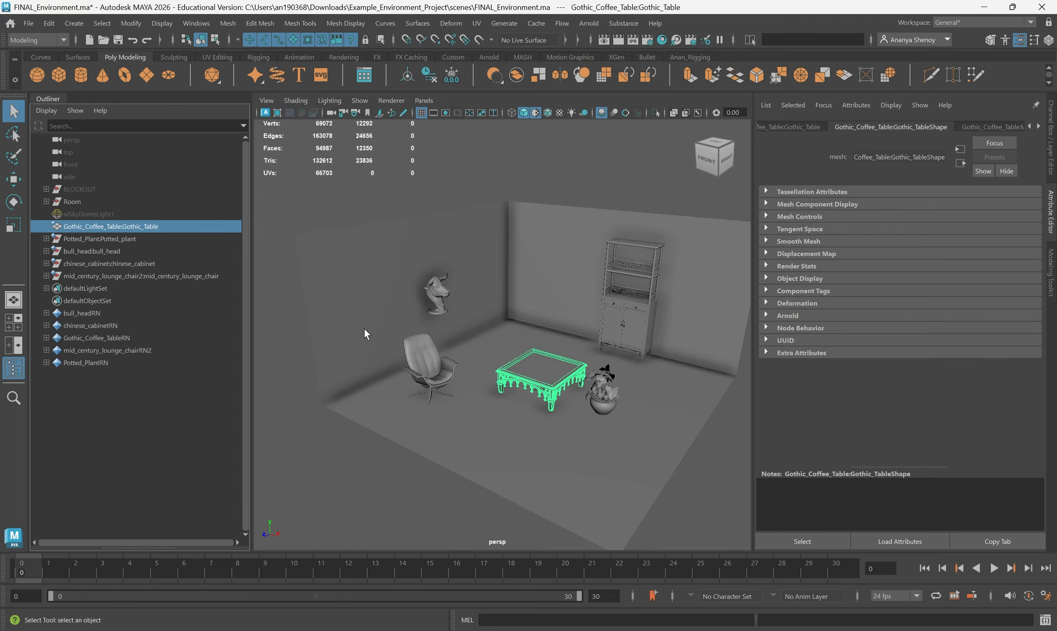
left_click_drag(388, 351, 395, 344, "alt")
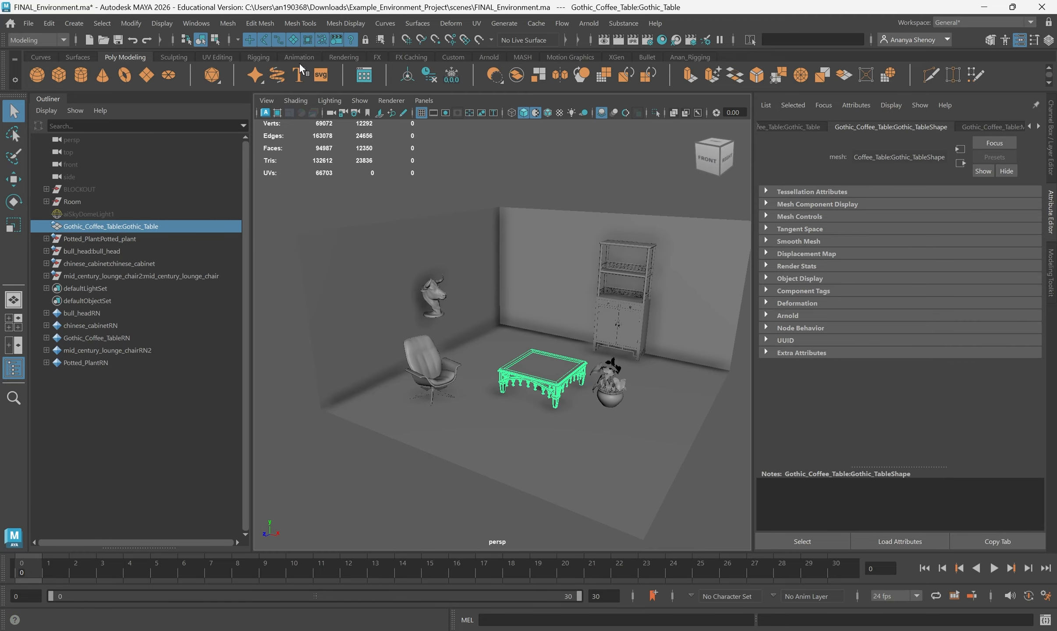
middle_click_drag(634, 323, 622, 306, "alt")
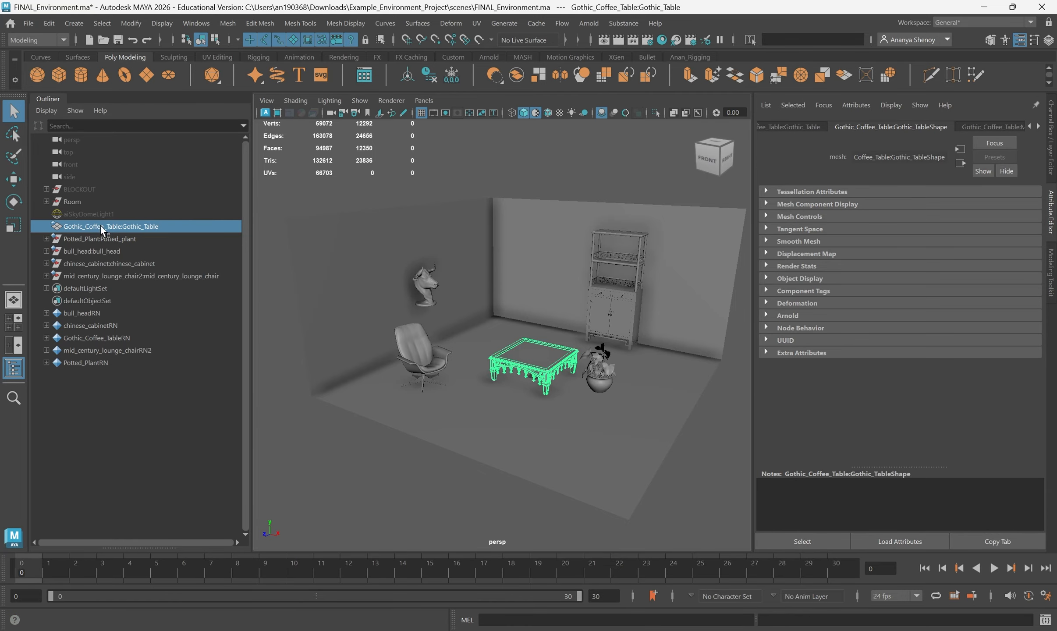
left_click(108, 274, "shift")
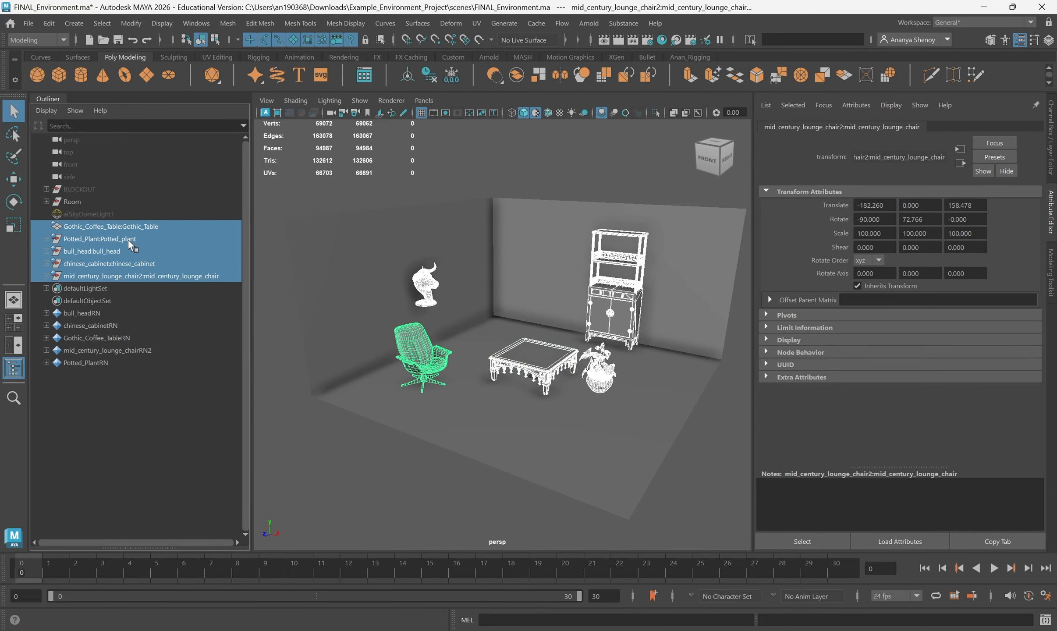
right_click(152, 225)
mouse_move(218, 315)
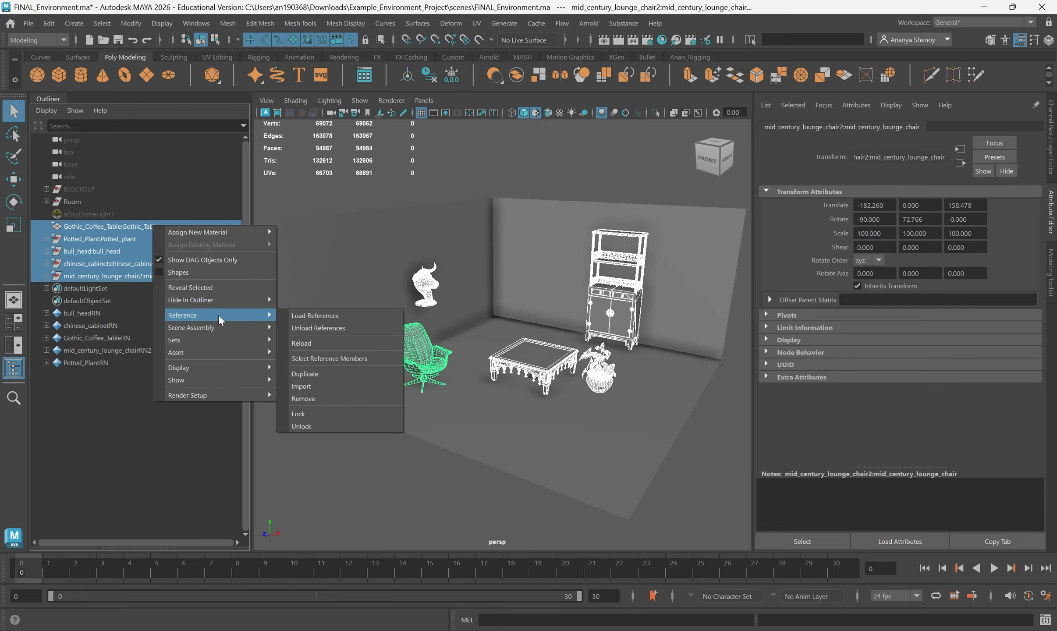
left_click(302, 388)
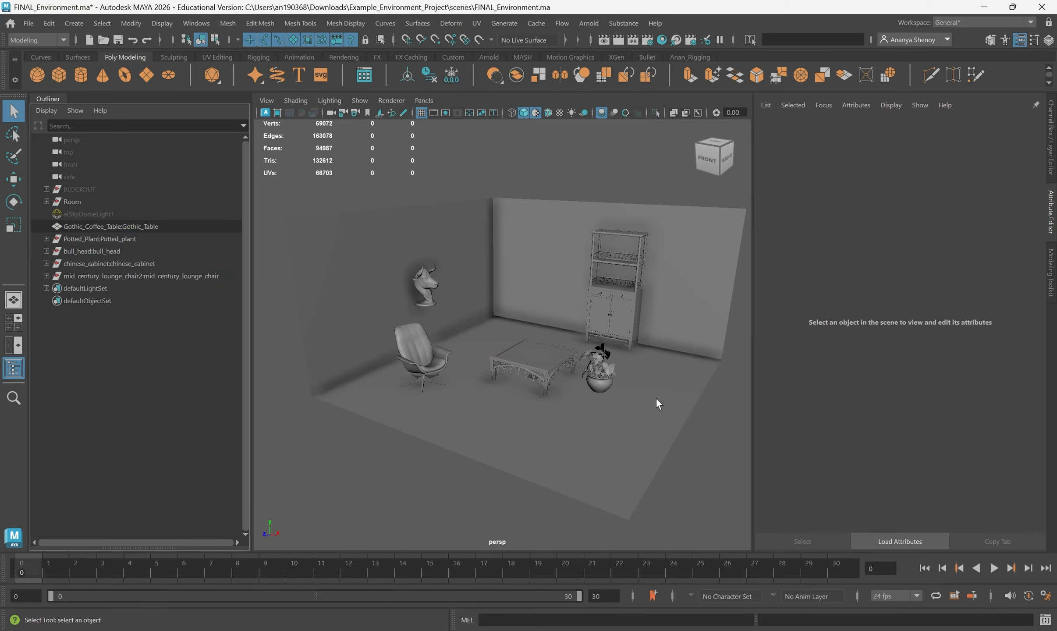
left_click(155, 227)
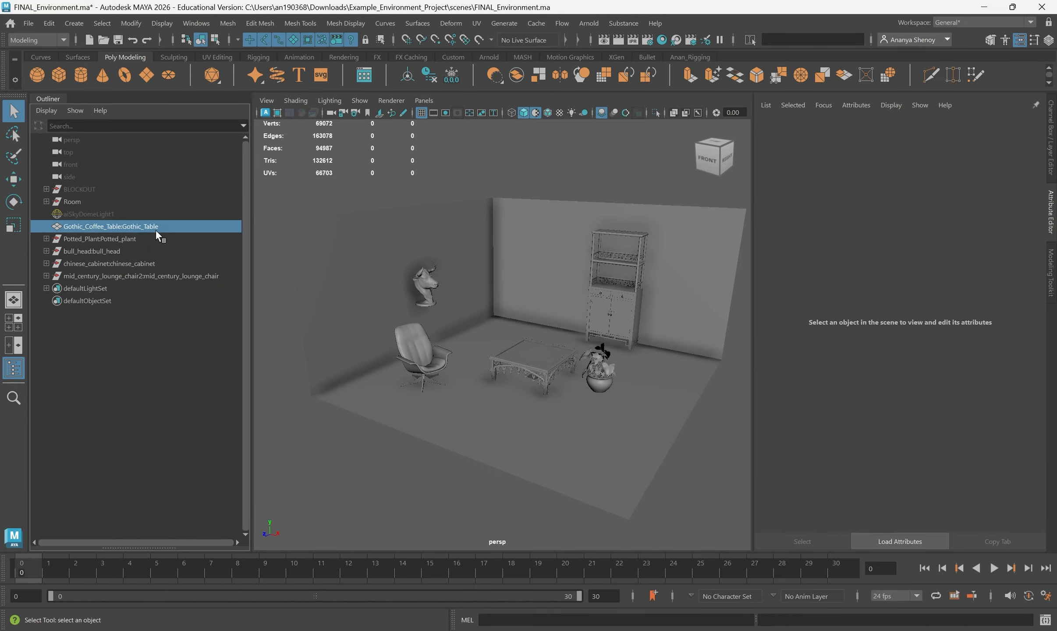
double_click(131, 226)
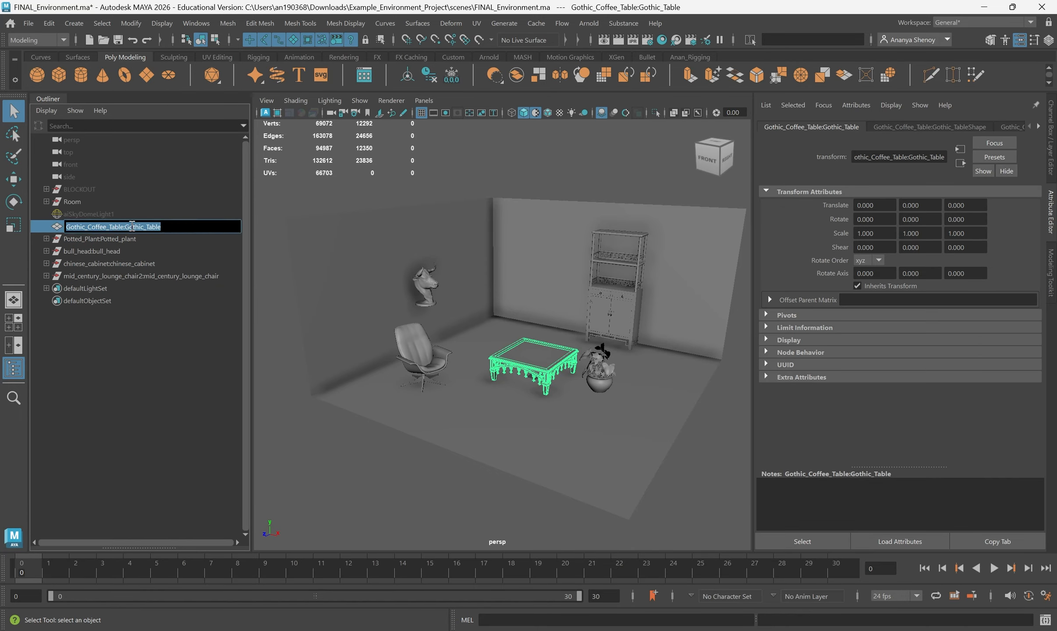
double_click(126, 227)
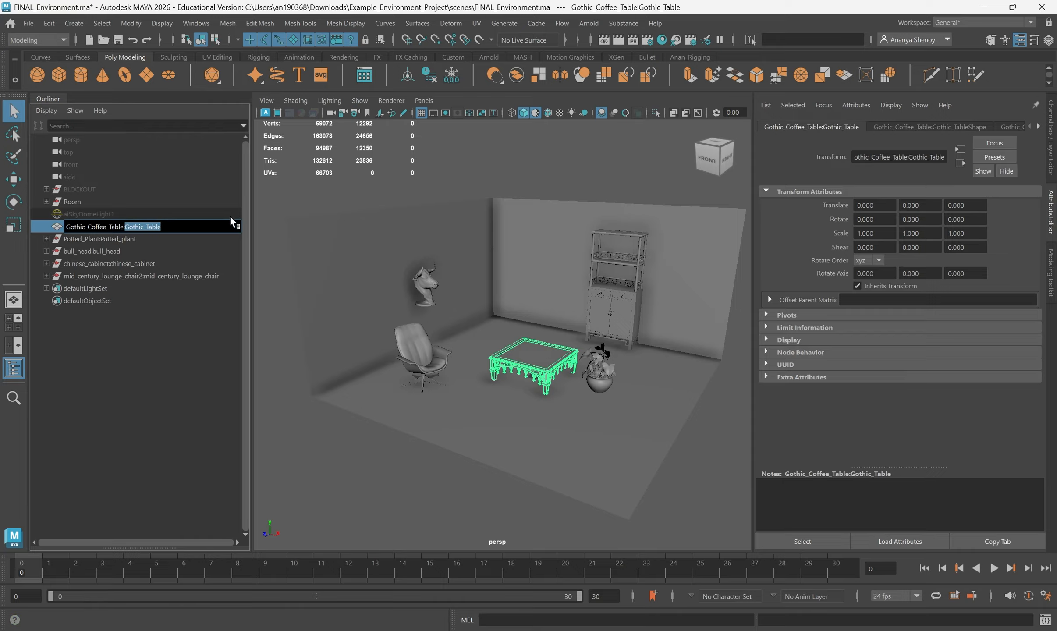
key("Escape")
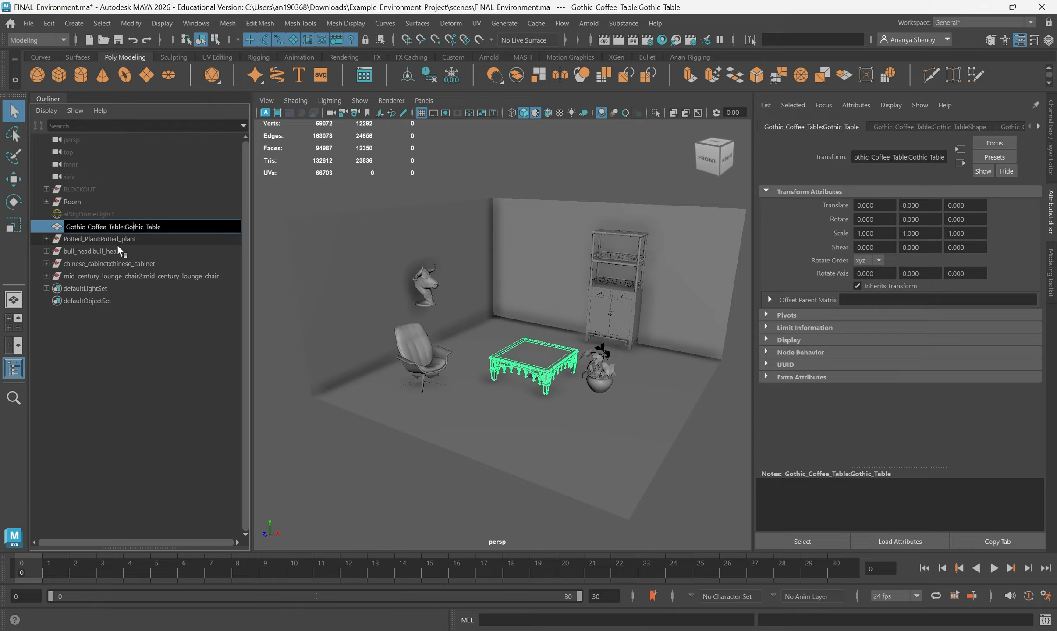
left_click(130, 248)
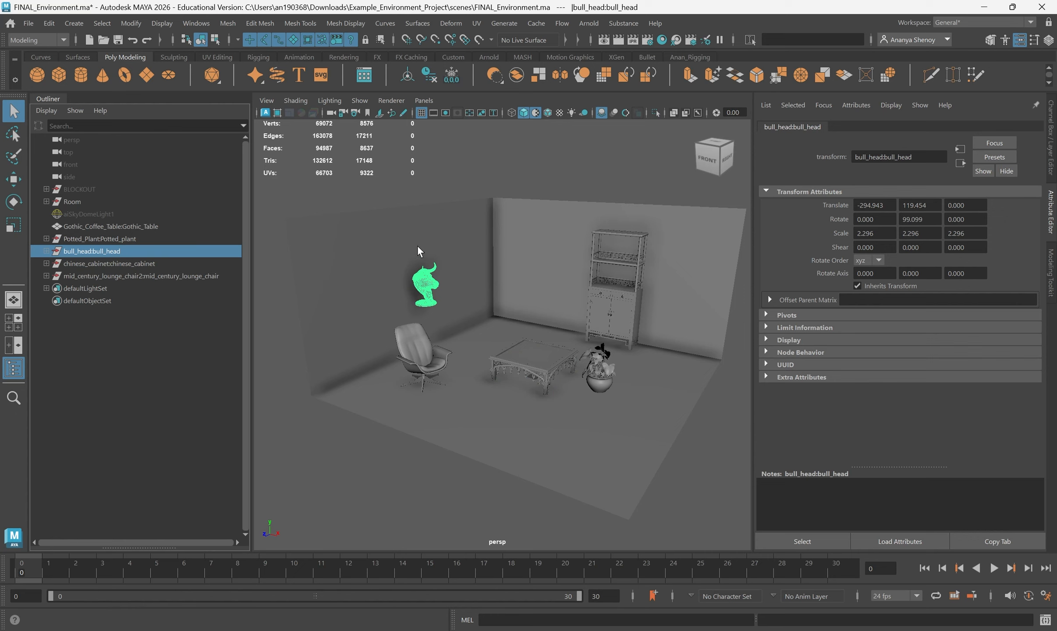
- Delete the five prop namespaces, from Gothic_Coffee_Table to mid_century_lounge_chair2, in the Namespace Editor, merging each one's contents with the root
left_click(132, 227)
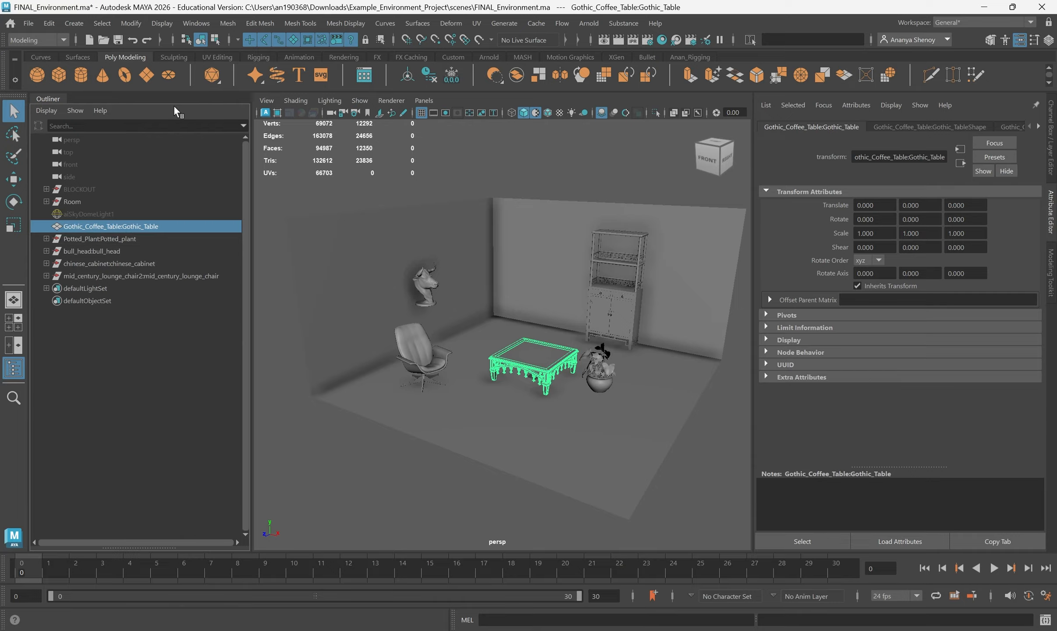
left_click(205, 25)
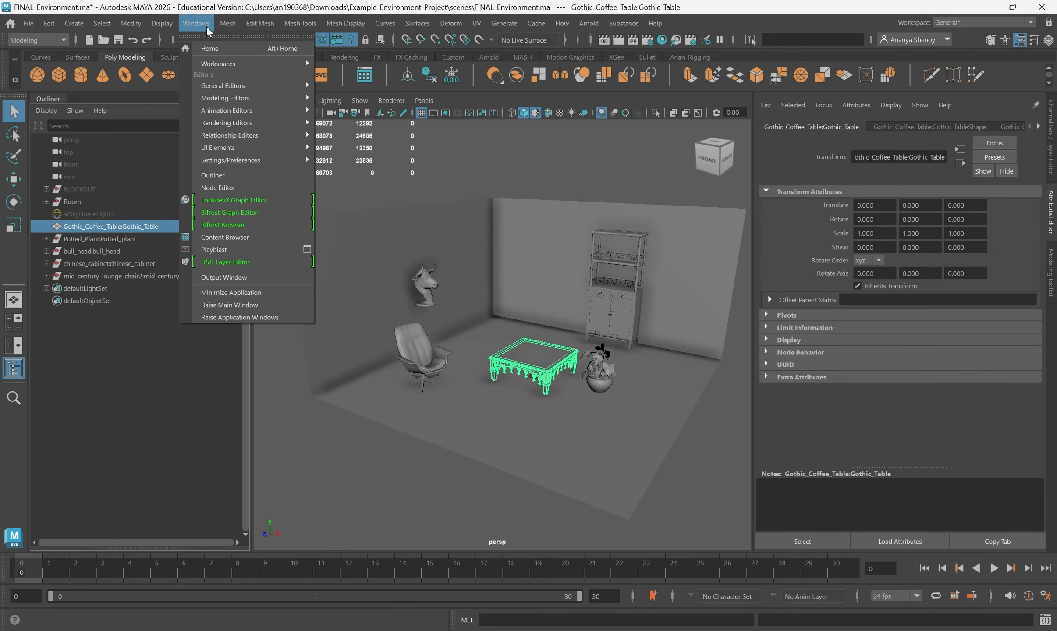
mouse_move(276, 84)
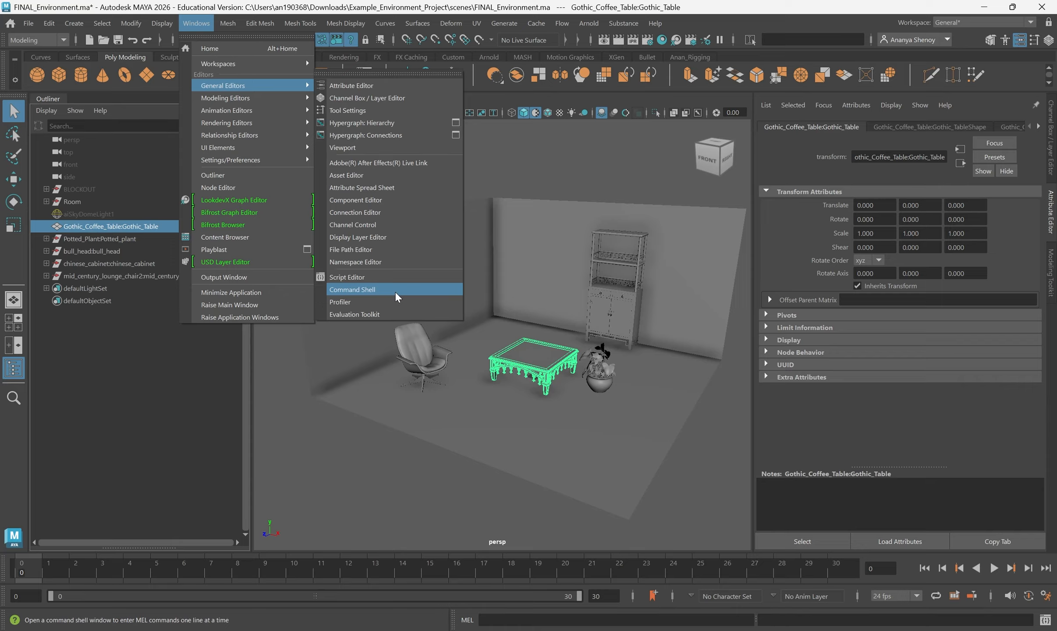
left_click(386, 262)
left_click(507, 220)
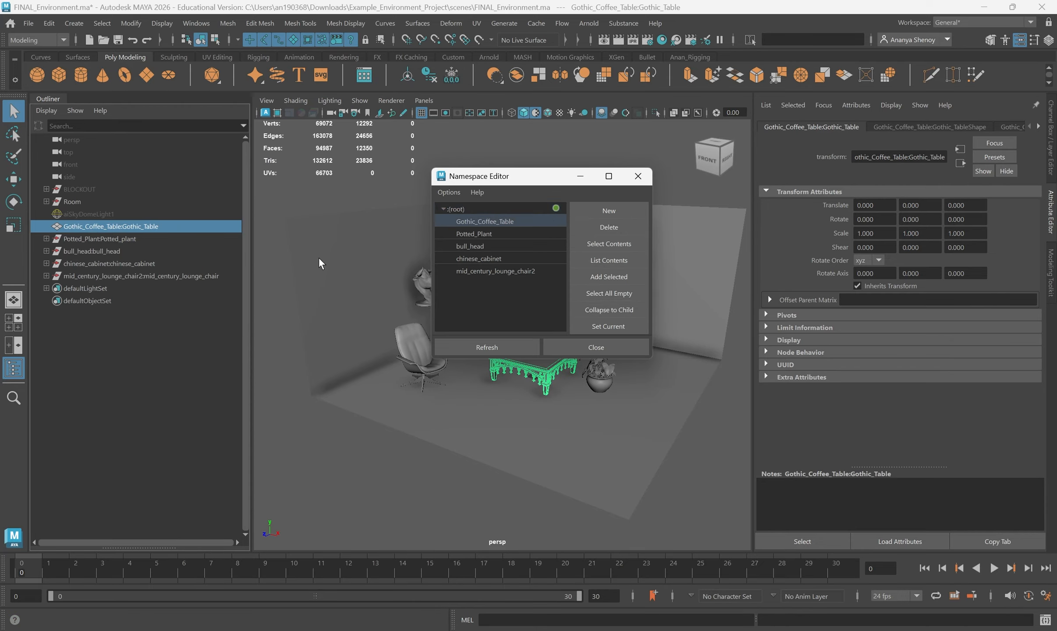
left_click(518, 270, "shift")
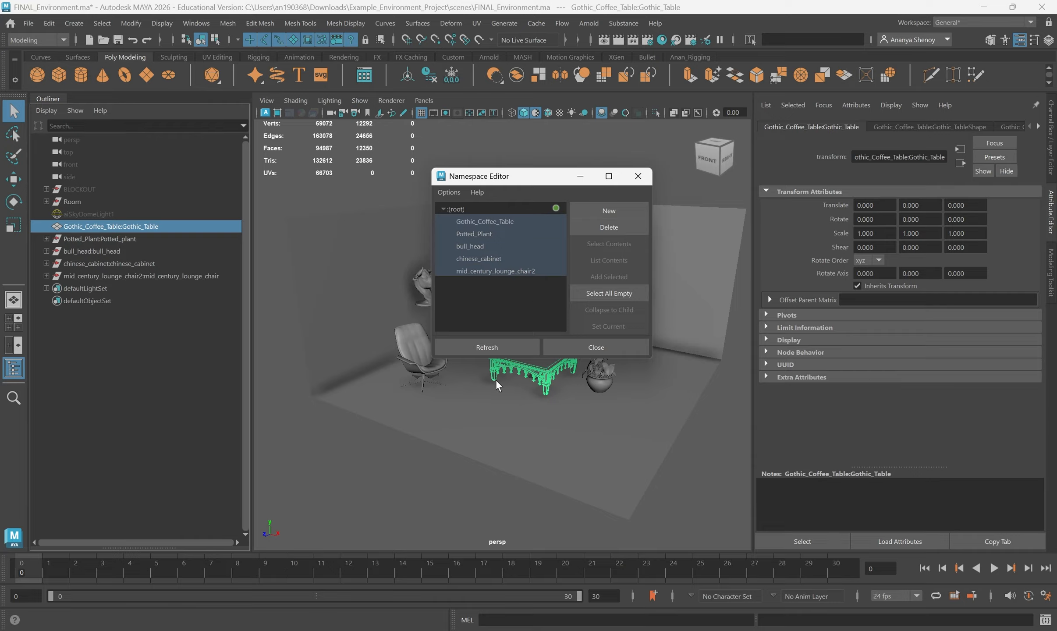
left_click(612, 229)
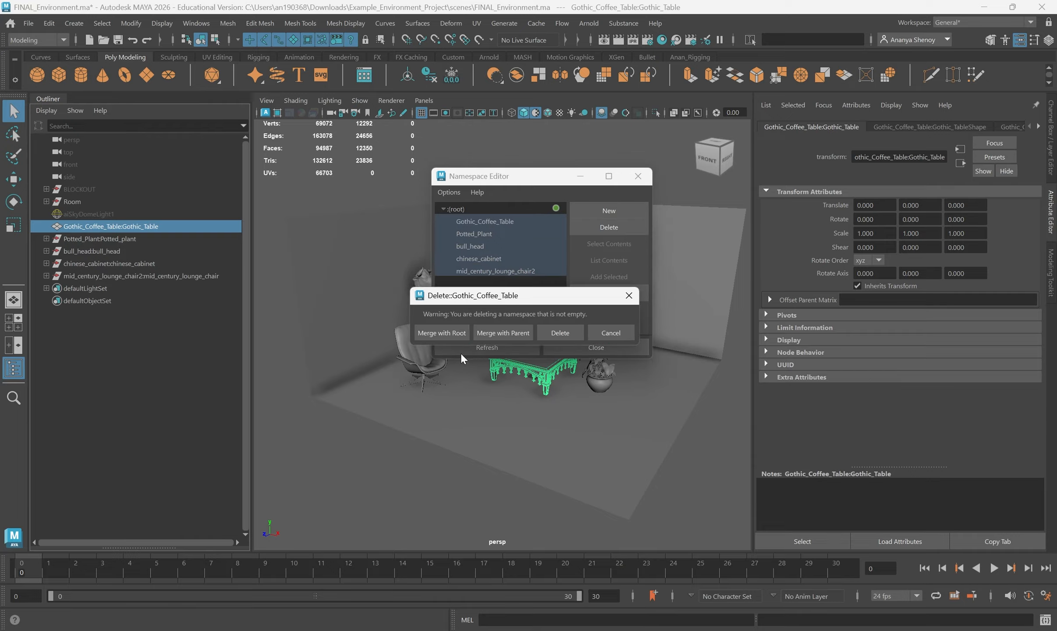
left_click(442, 332)
left_click(442, 333)
left_click(442, 332)
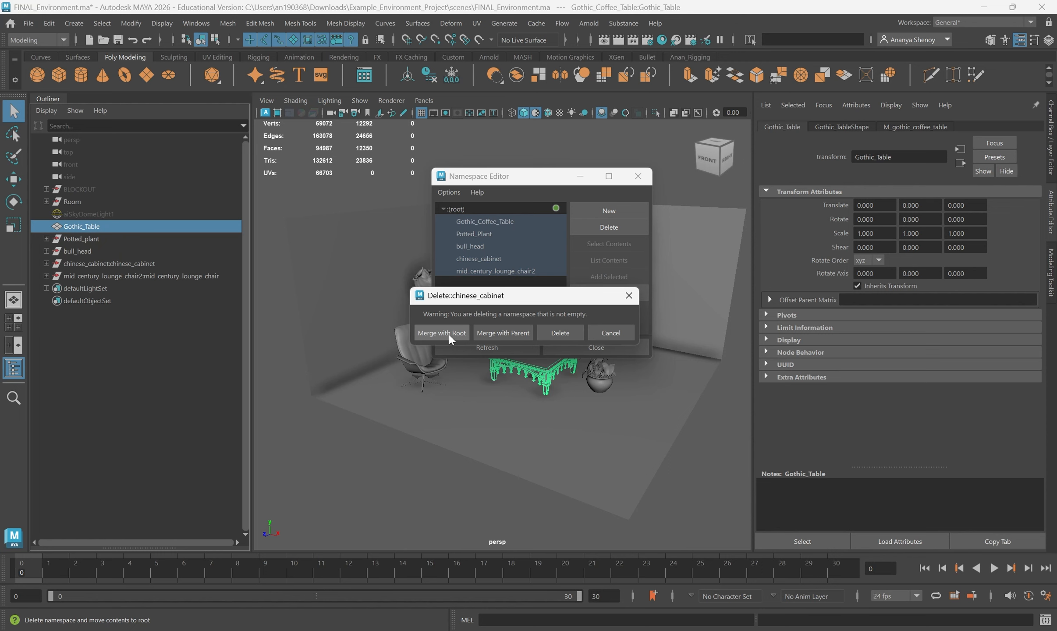
left_click(441, 333)
left_click(442, 333)
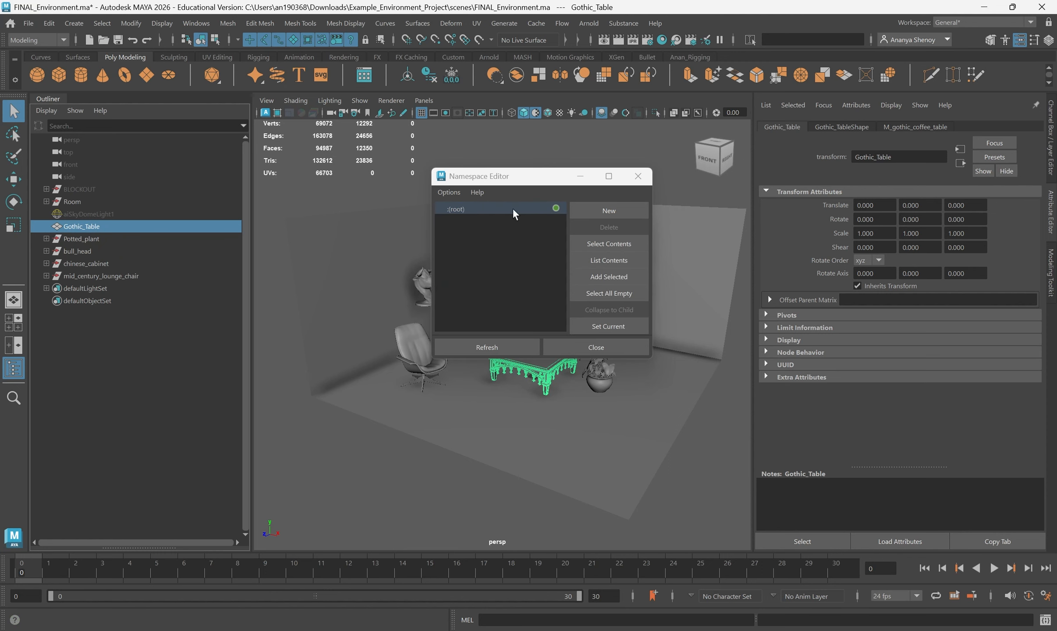
left_click(638, 177)
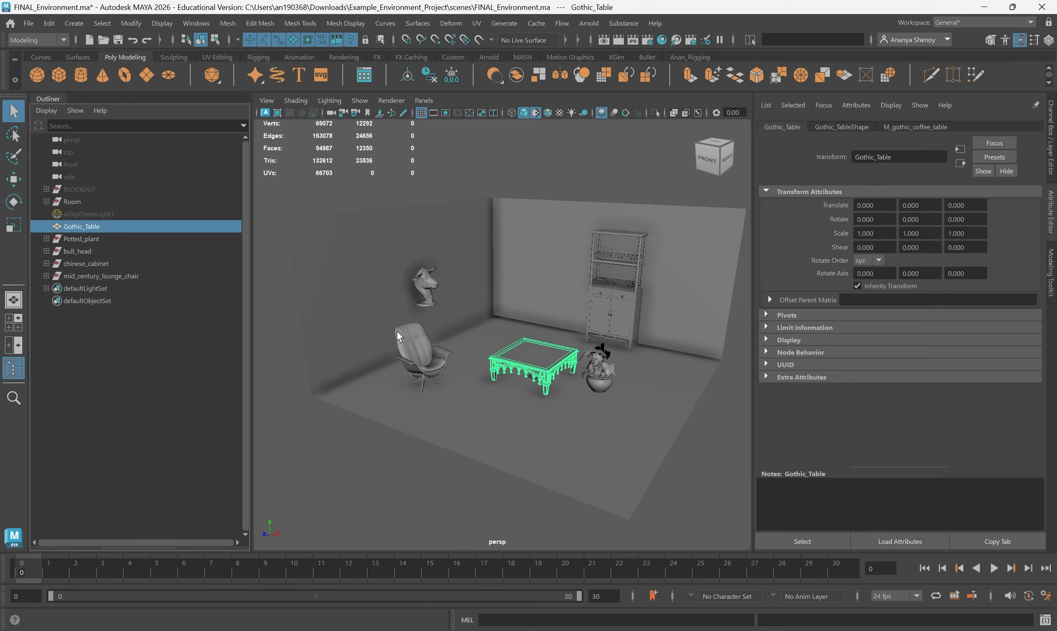
- Select all the room and prop meshes, freeze their translation, rotation and scale, and display their channel values
left_click_drag(396, 331, 424, 346)
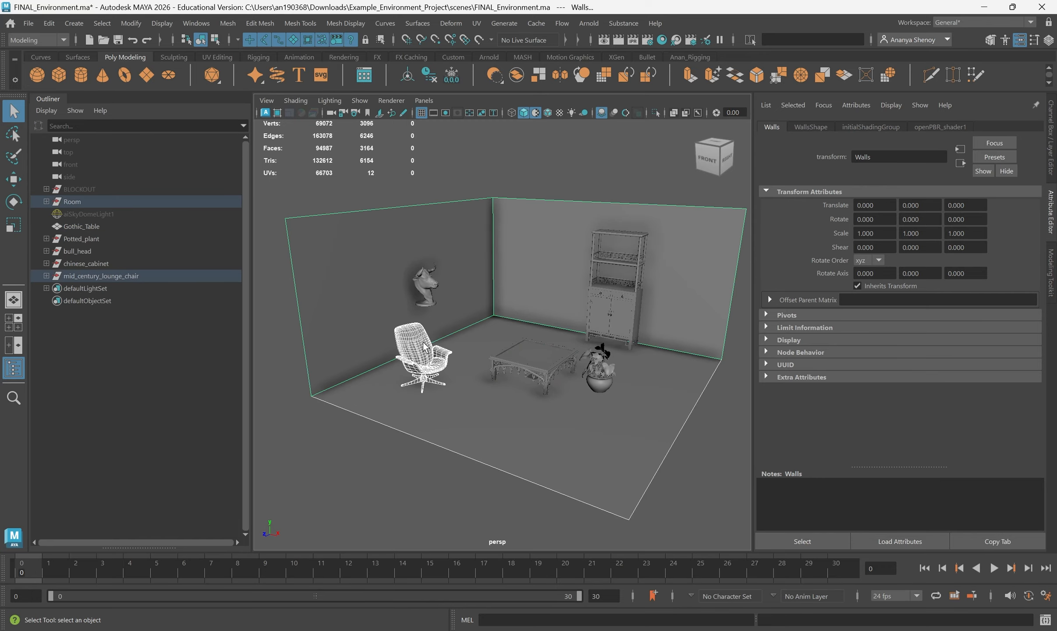
left_click(356, 320, "shift")
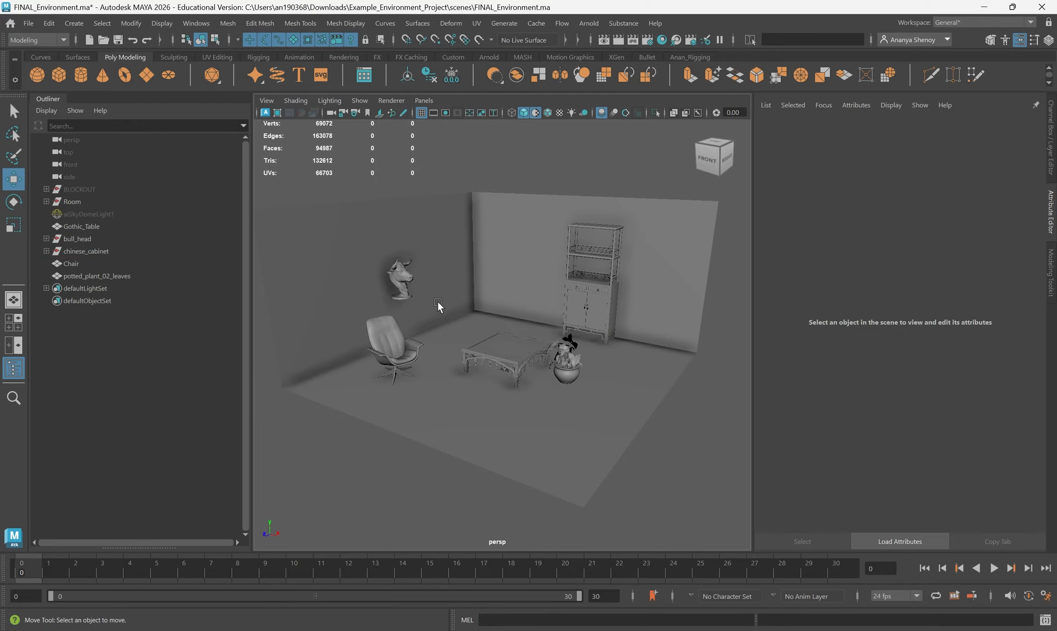
left_click(406, 287)
left_click_drag(337, 215, 745, 406)
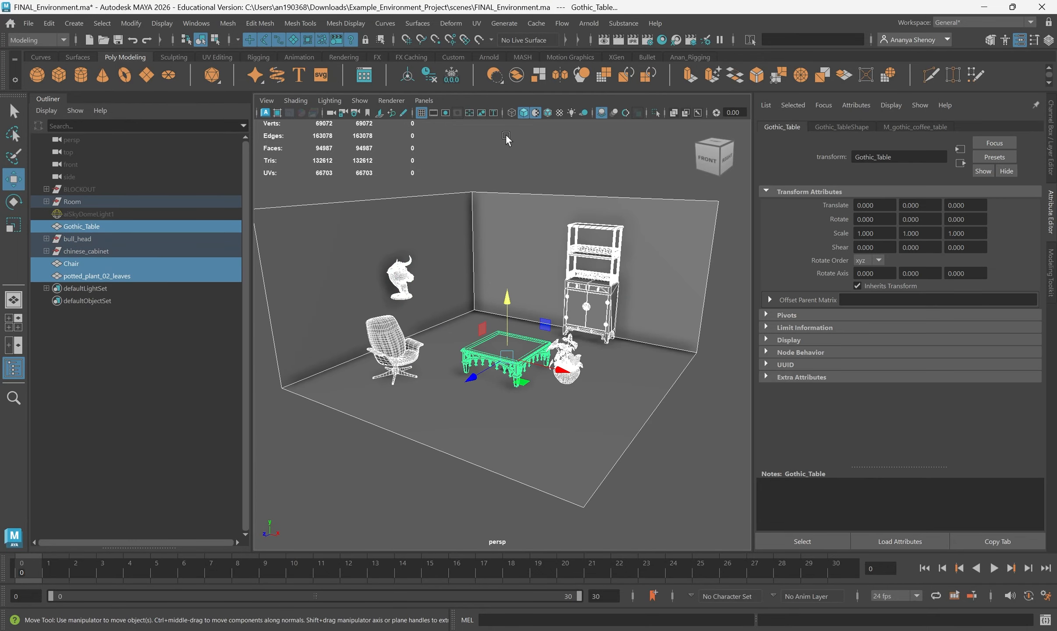
left_click(451, 80)
key("ctrl+a")
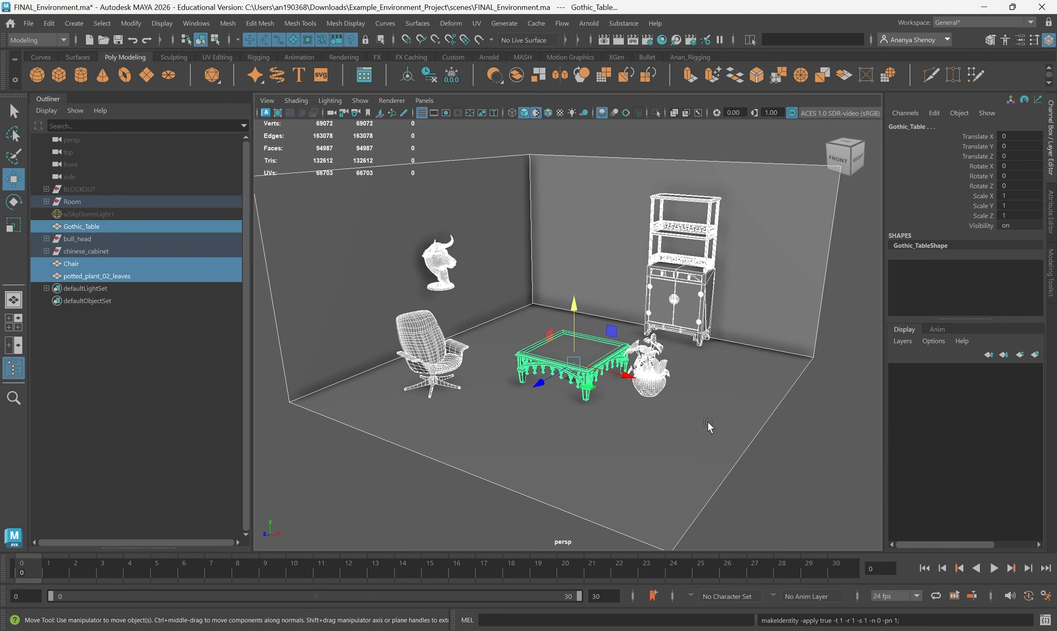
- Try to swing open the Chinese cabinet's chinese_cabinet_door_02 about its hinge, and undo the rotation
left_click(778, 334)
middle_click_drag(742, 346, 607, 384, "alt")
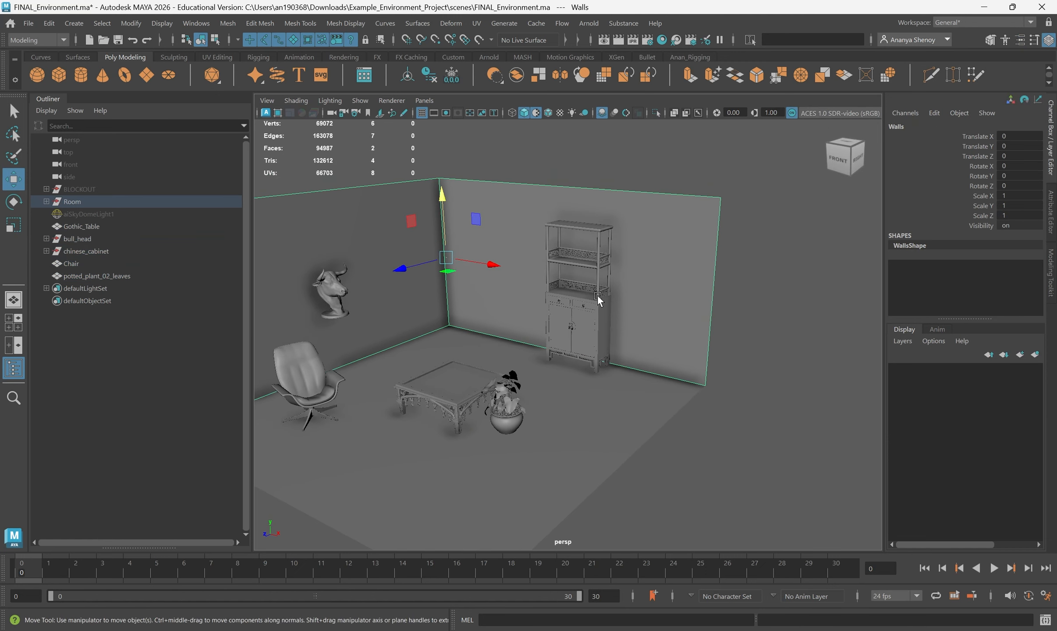
right_click_drag(598, 298, 944, 472, "alt")
left_click_drag(478, 322, 492, 320, "alt")
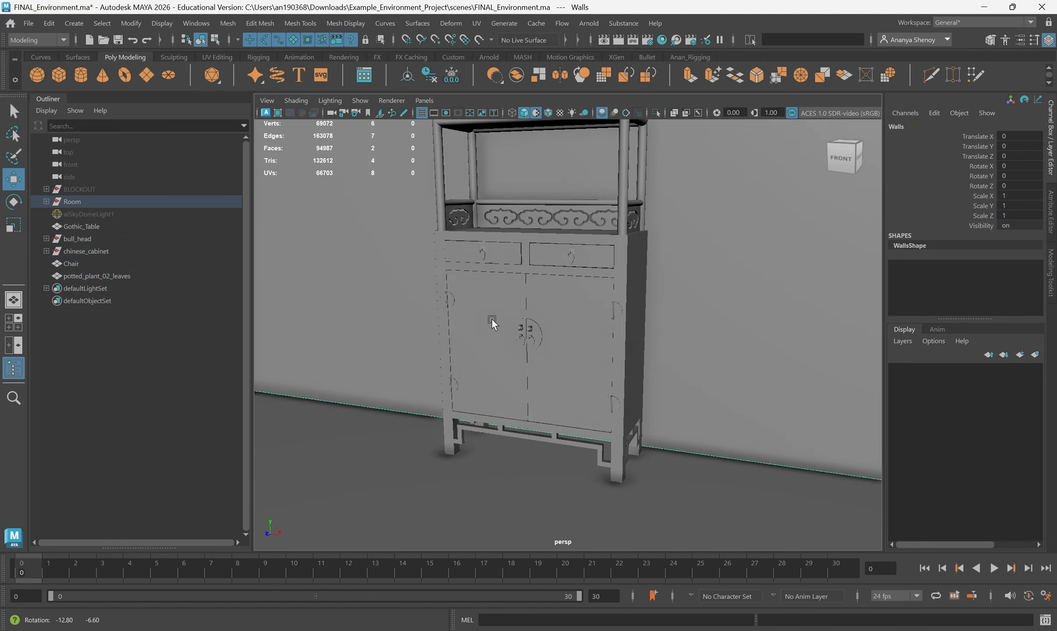
left_click(535, 335)
key("e")
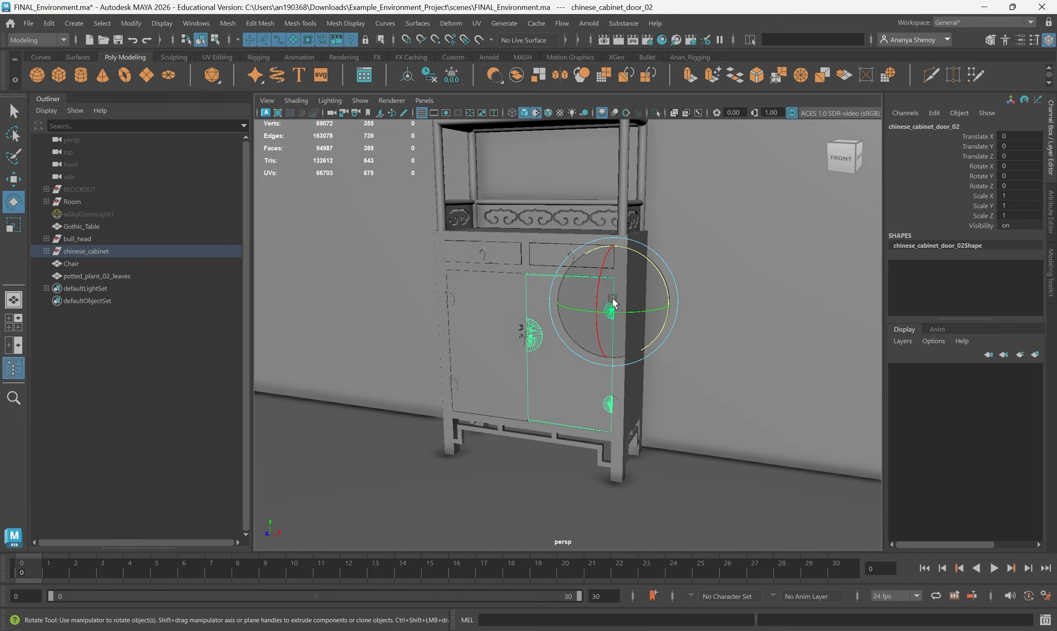
left_click_drag(615, 315, 569, 330)
key("ctrl+z")
scroll(702, 337, "down", 5)
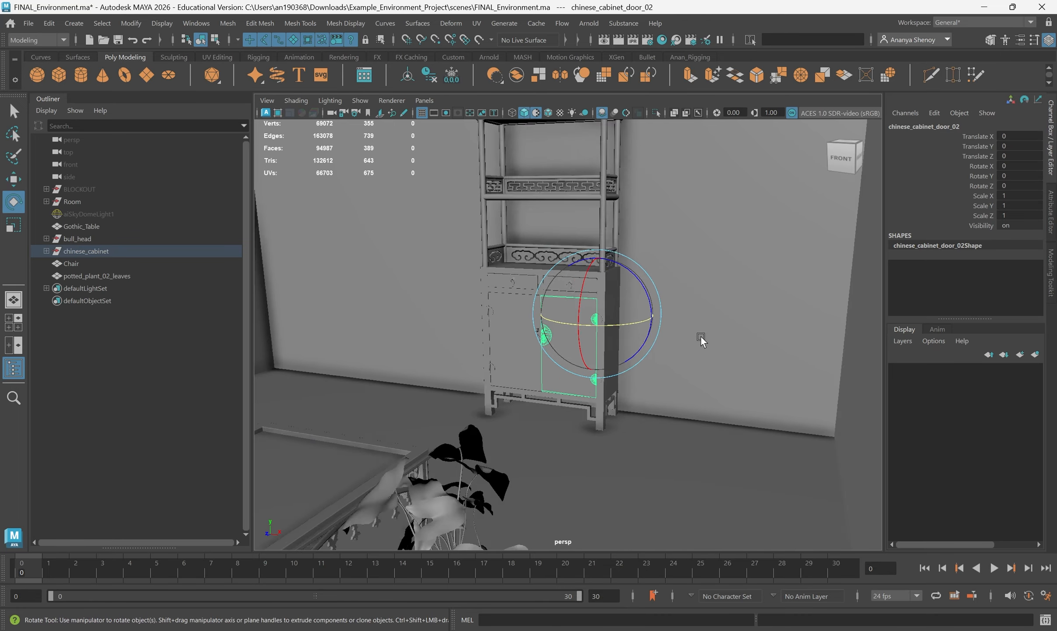
- Examine the potted plant and the Gothic table to check where their pivots sit
left_click(534, 396)
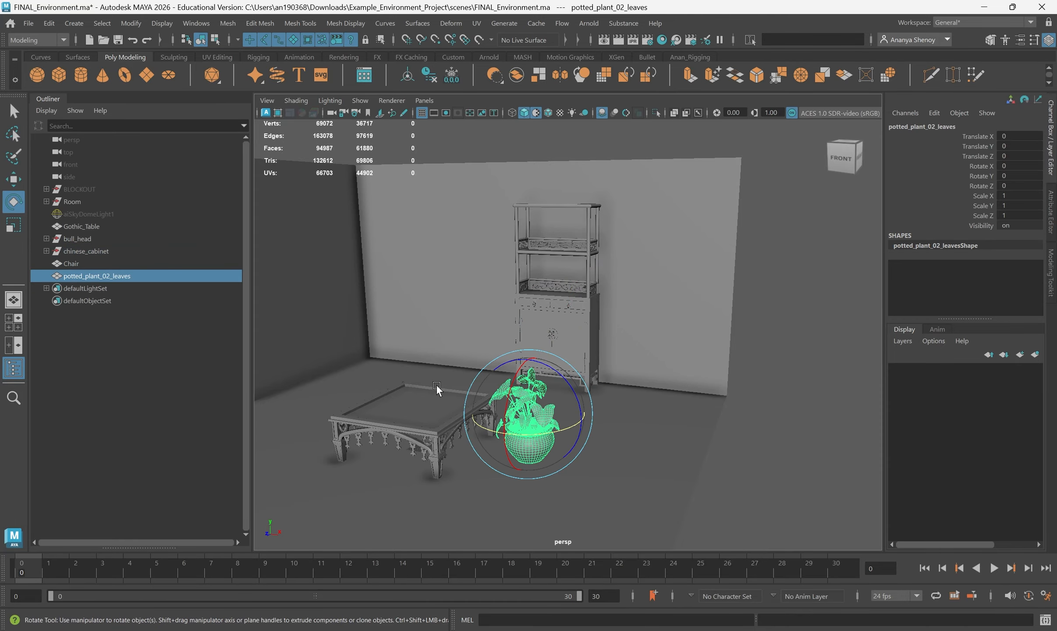
left_click(491, 434)
middle_click_drag(485, 430, 658, 337, "alt")
scroll(659, 338, "down", 5)
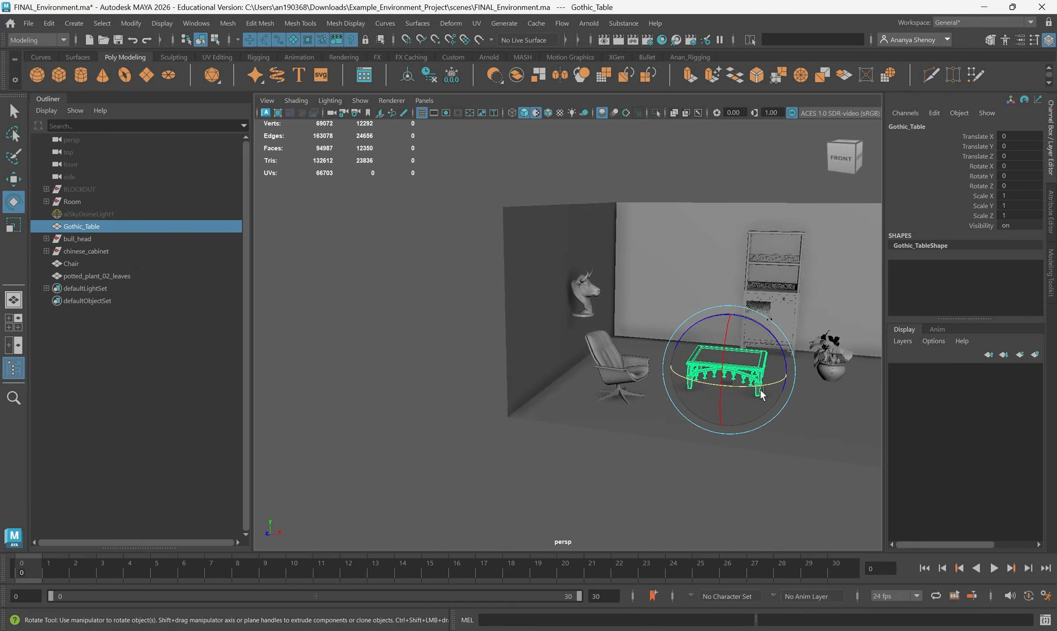
- Export the selected room and props as the FBX file SM_LivingRoomScene in the project's scenes folder
left_click_drag(760, 392, 732, 389, "alt")
middle_click_drag(732, 392, 631, 295, "alt")
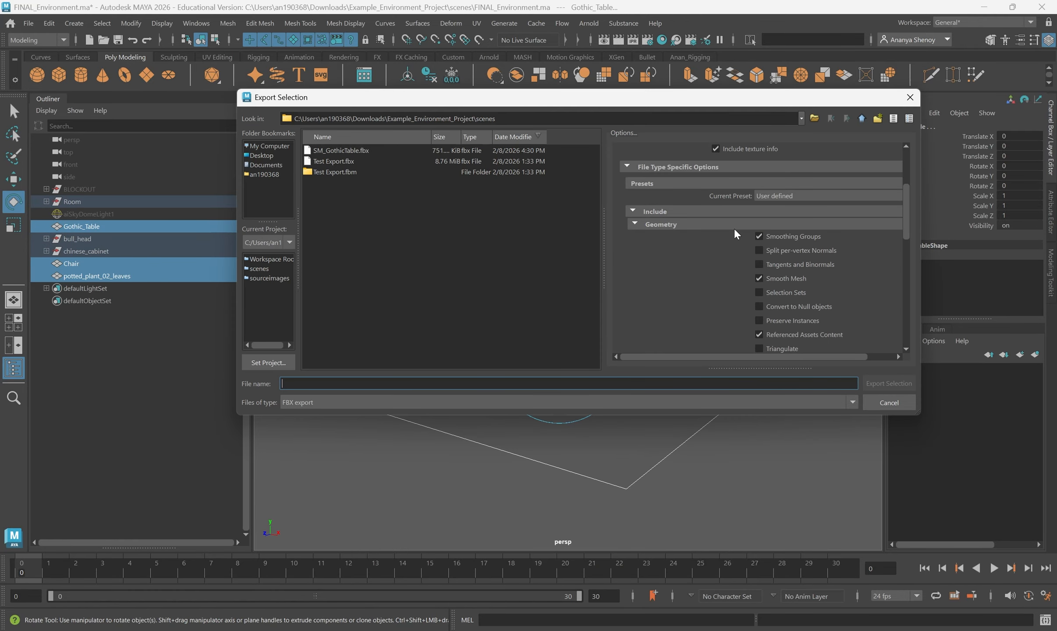
scroll(872, 266, "up", 3)
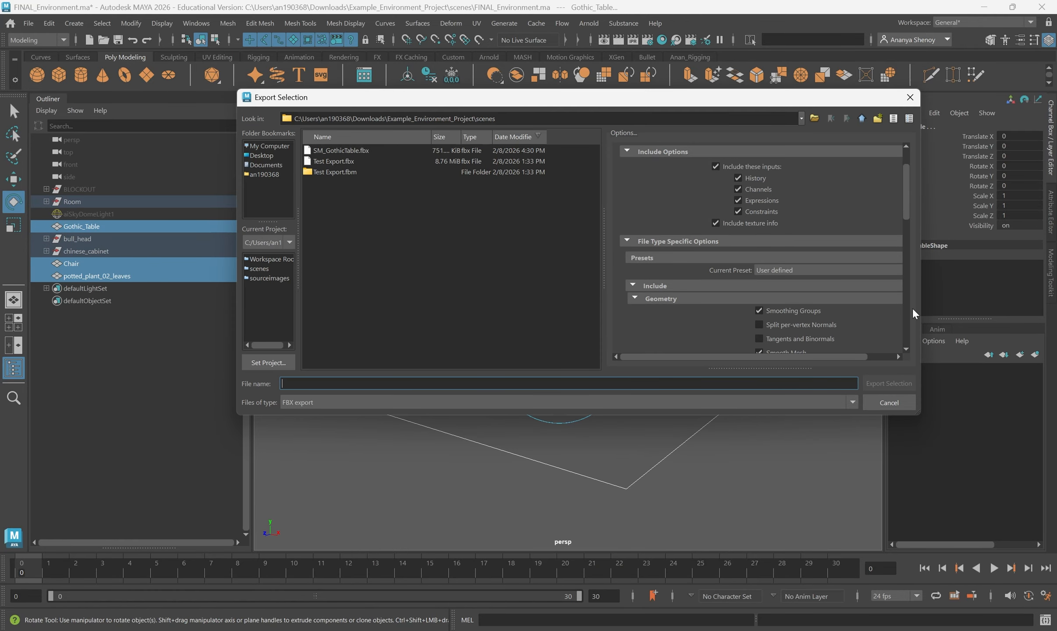
scroll(813, 297, "down", 2)
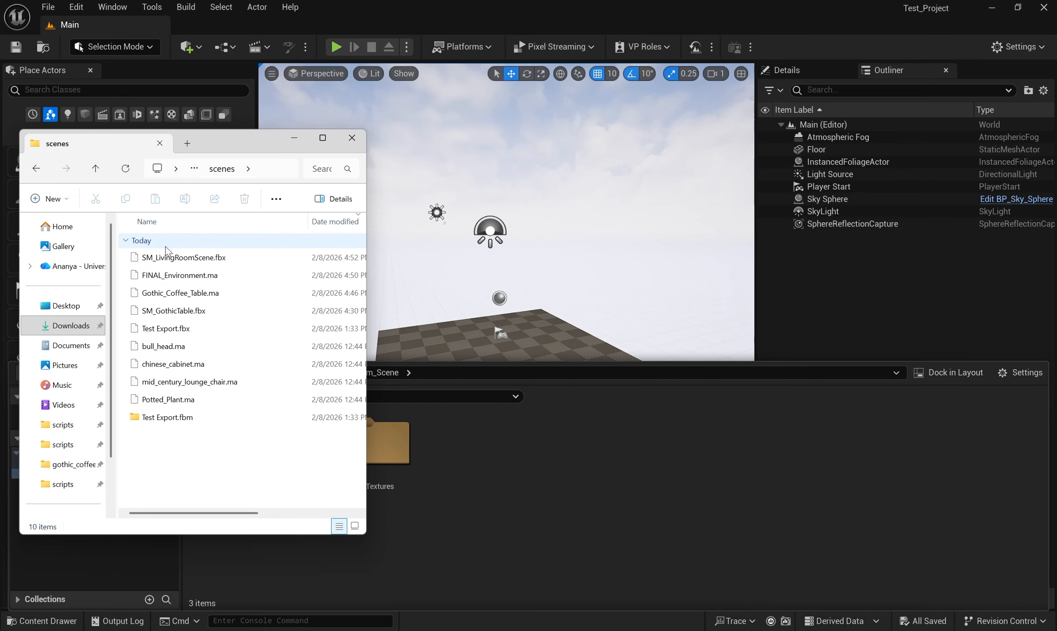
- Import all of SM_LivingRoomScene.fbx from the scenes folder into Unreal's Living_Room_Scene folder, with meshes uncombined and Create New Materials as the material method
left_click_drag(233, 153, 243, 85)
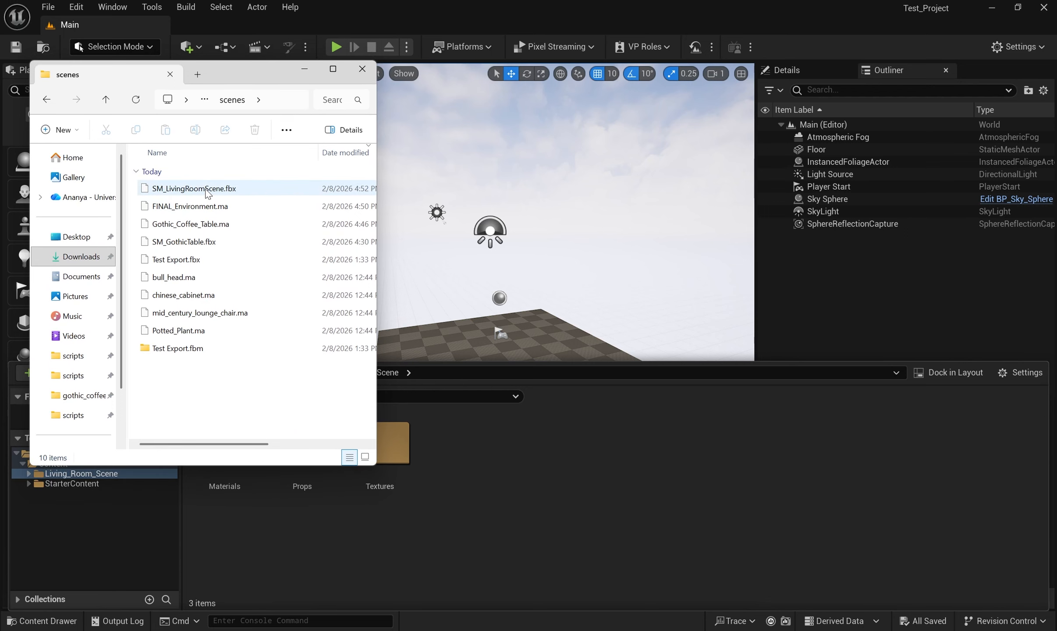
left_click_drag(200, 197, 599, 514)
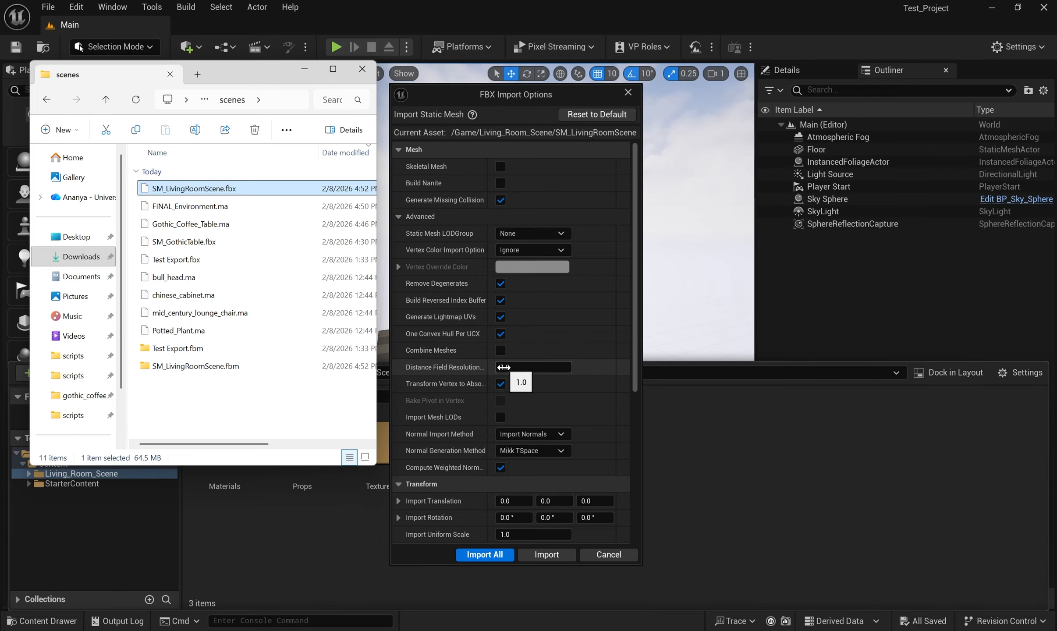
scroll(538, 467, "down", 5)
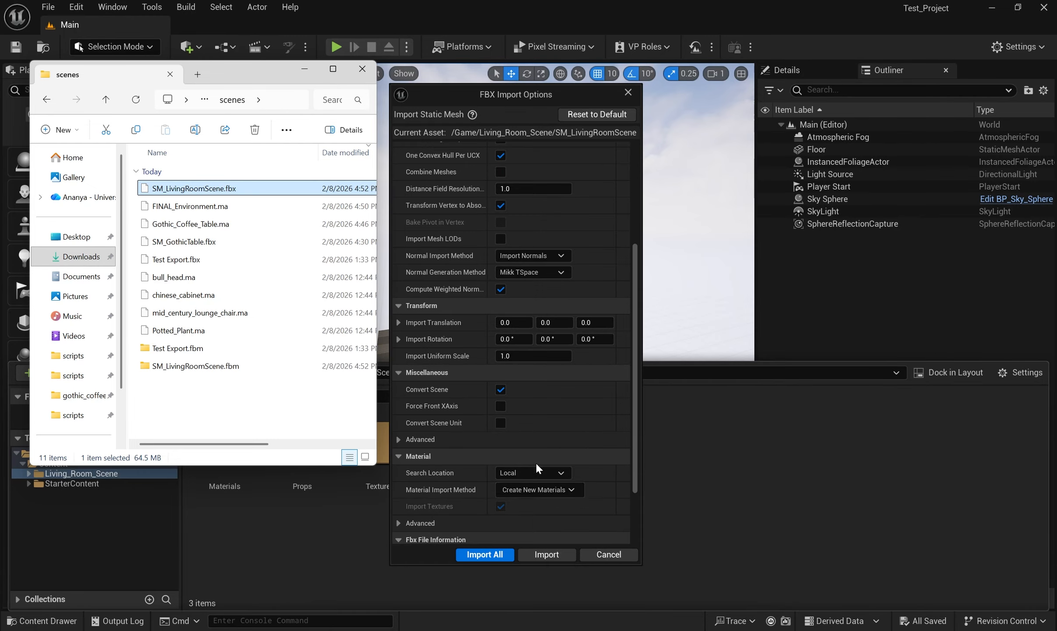
scroll(538, 480, "up", 3)
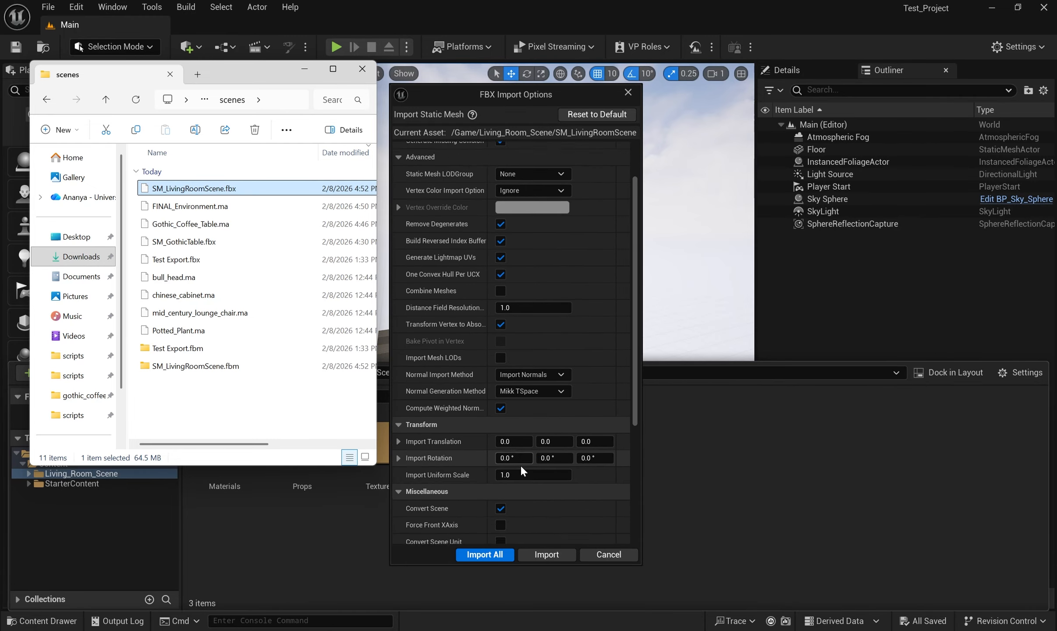
left_click(485, 554)
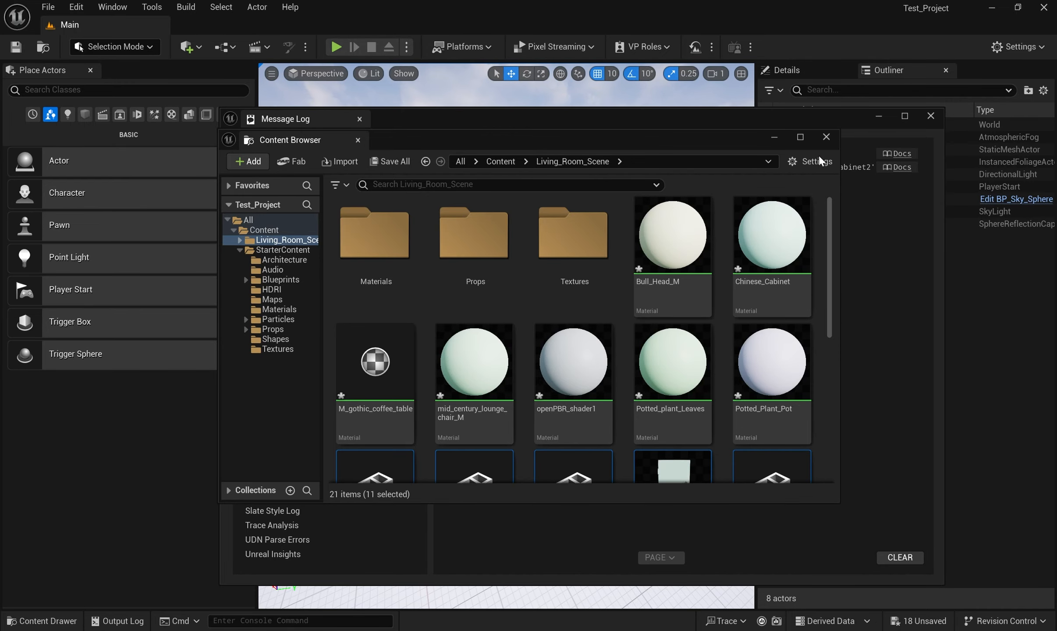
- Close the floating content browser and the FBX import message log, and bring up the Living_Room_Scene folder's contents
left_click(826, 137)
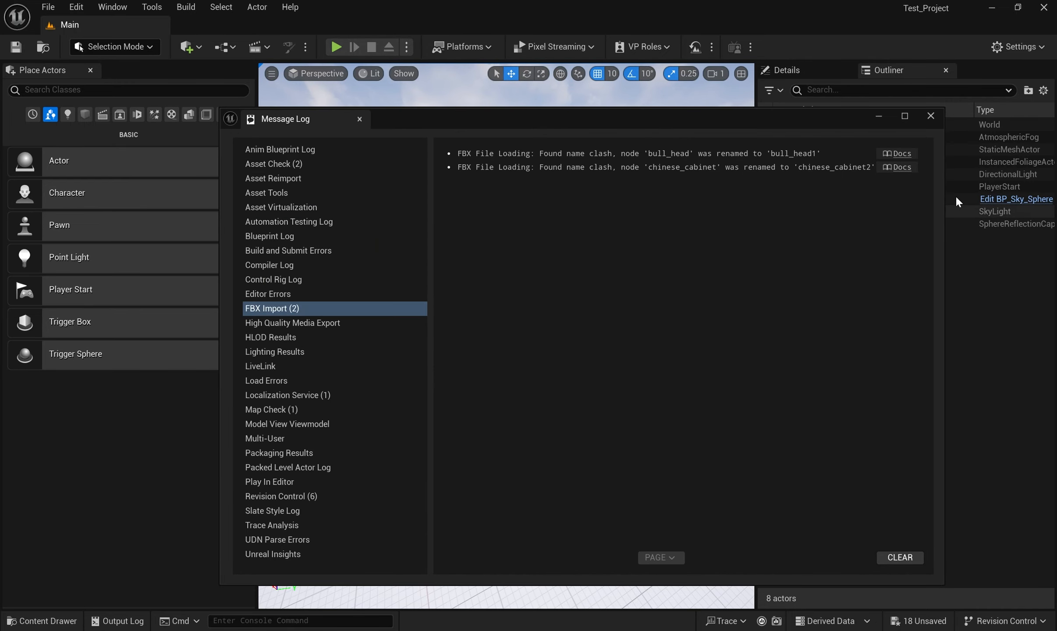
left_click(930, 116)
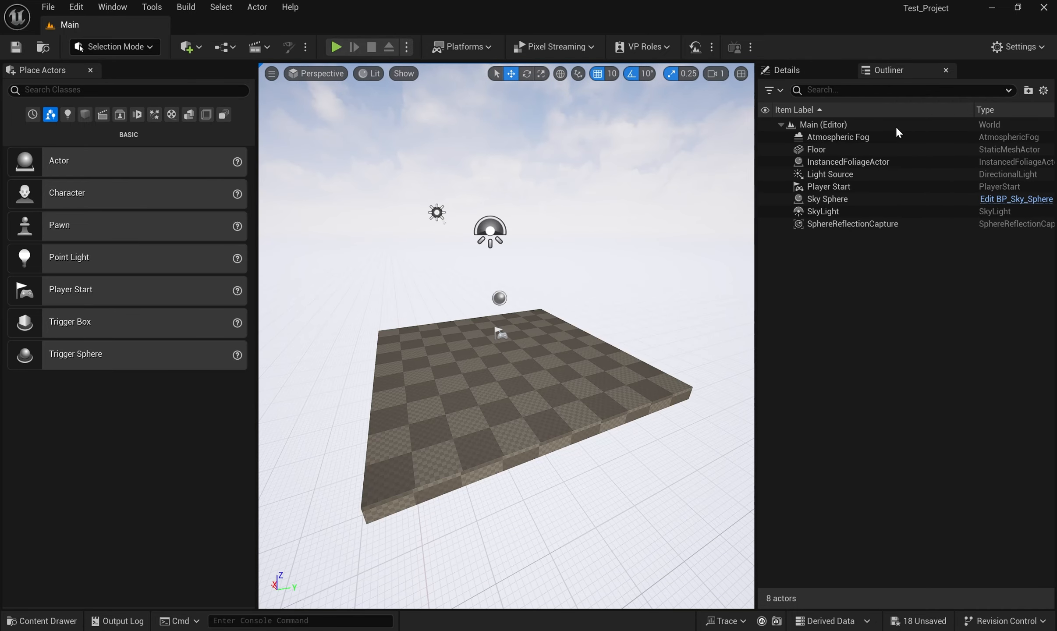
left_click(60, 618)
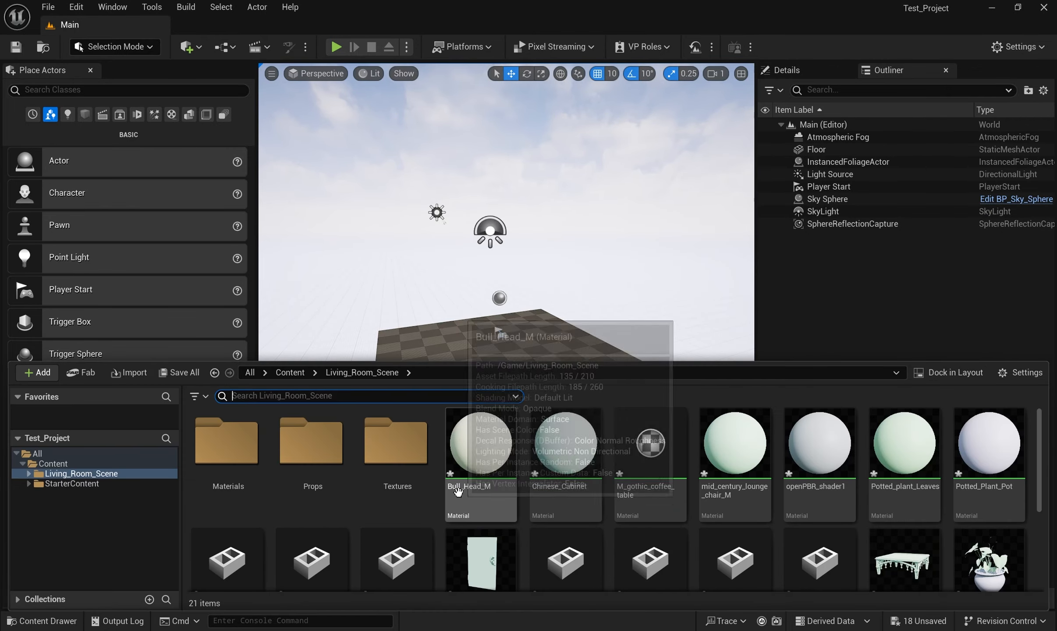
- Examine the imported materials and the separate SM_LivingRoomScene static meshes in the Living_Room_Scene folder
scroll(628, 497, "down", 3)
scroll(600, 522, "up", 3)
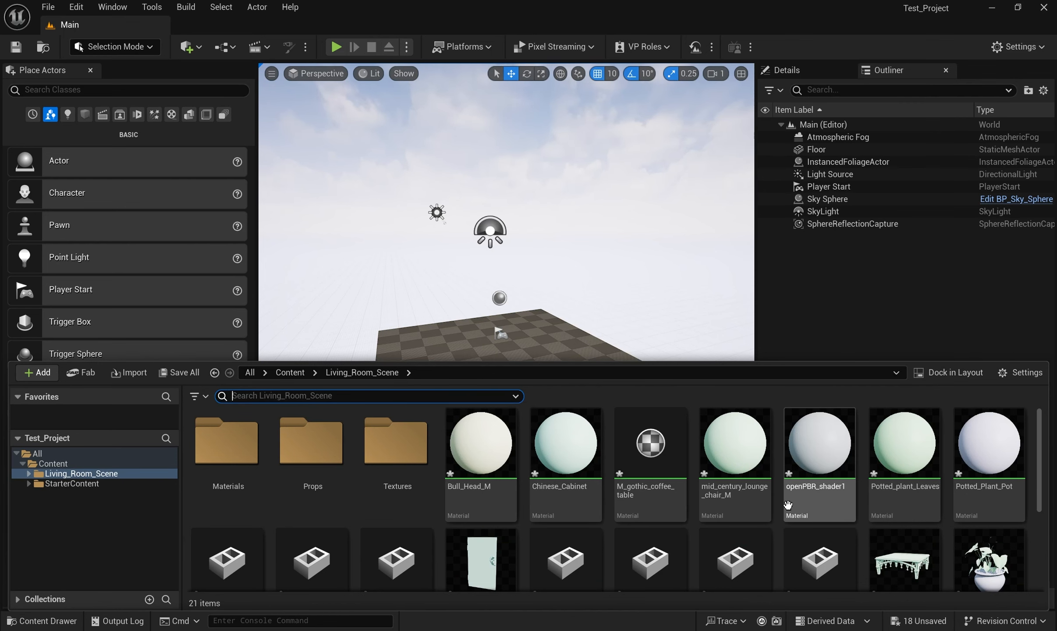
right_click(883, 506)
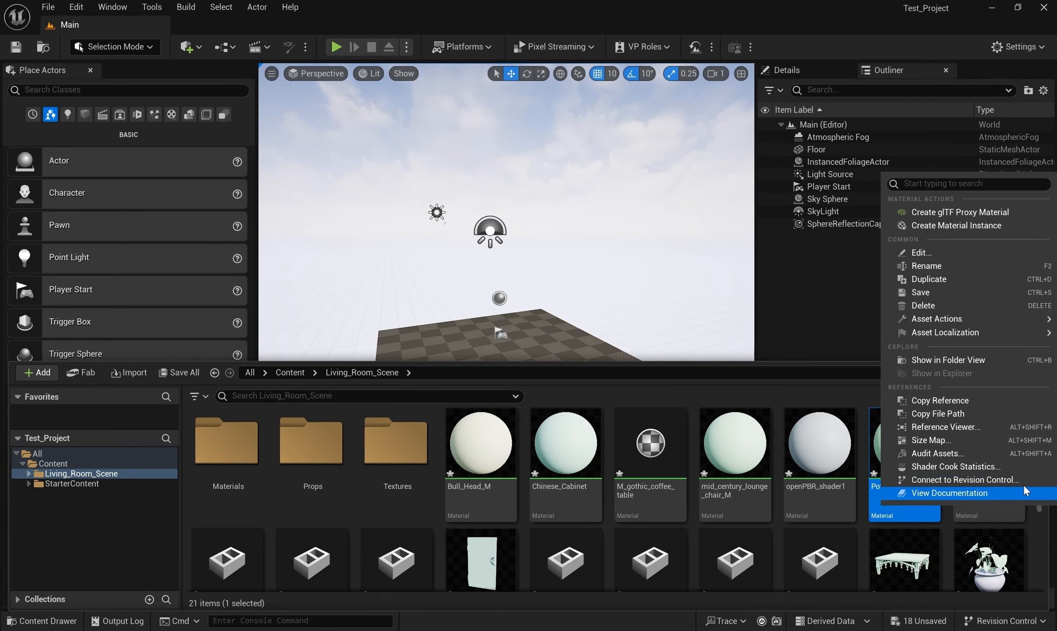
left_click(852, 326)
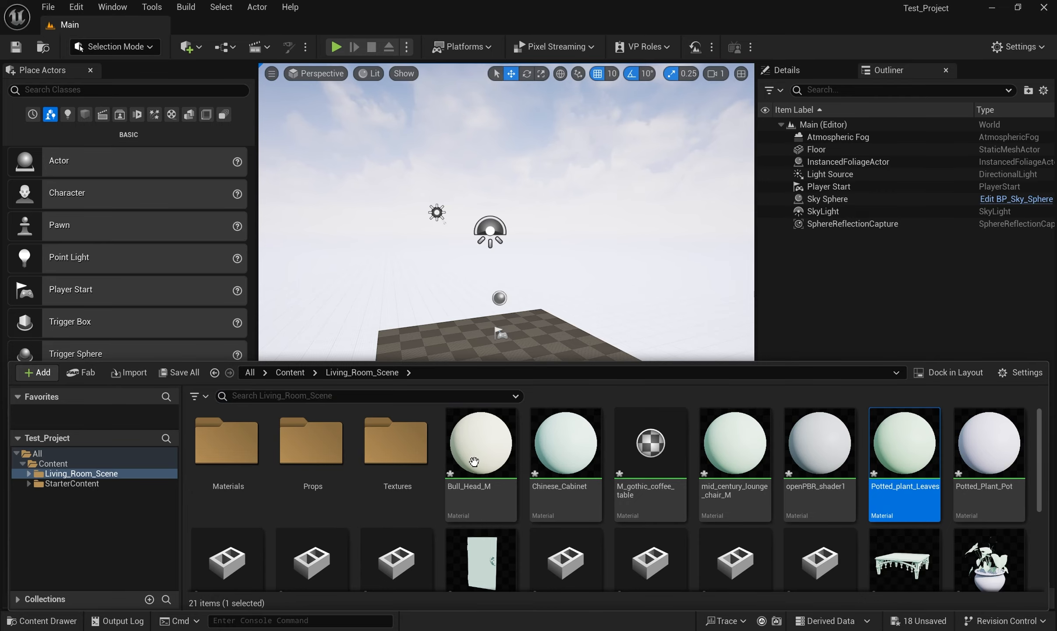
scroll(820, 455, "down", 2)
scroll(371, 531, "down", 2)
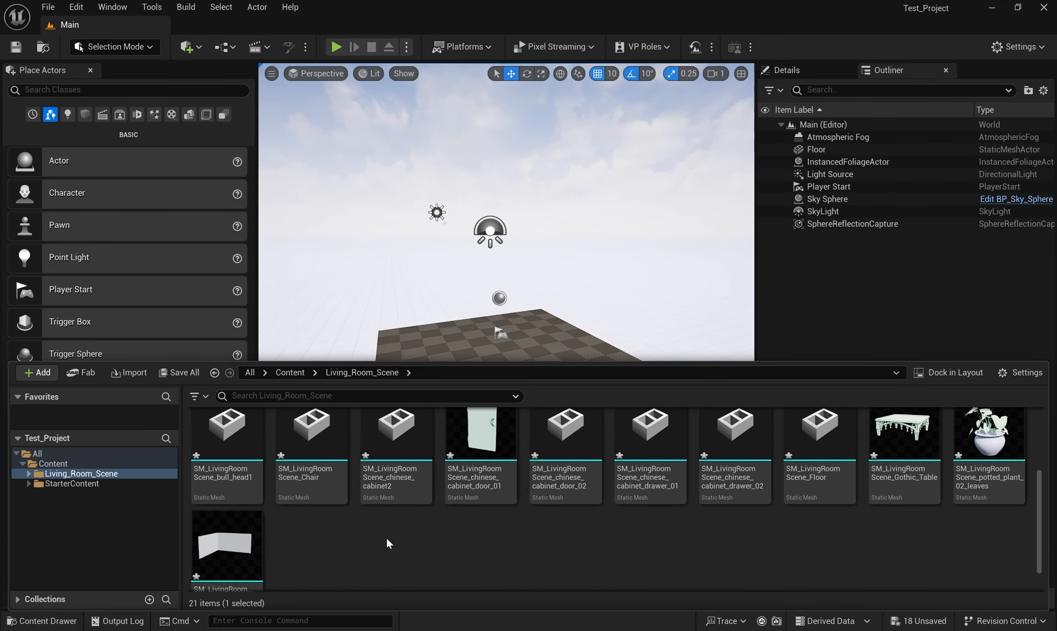
left_click(312, 456)
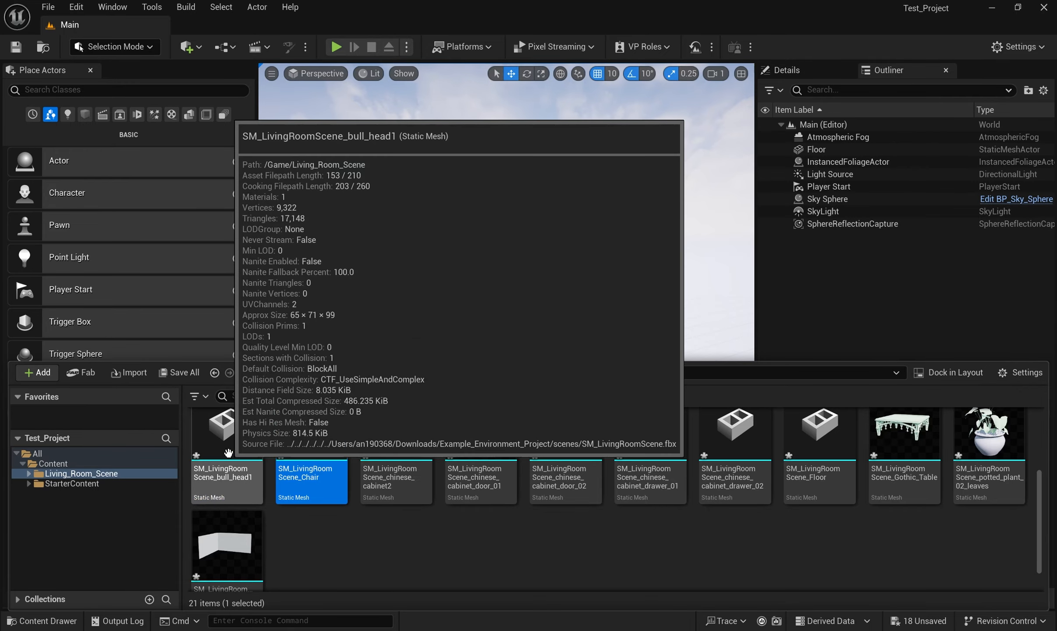
left_click(227, 456)
left_click(903, 456)
left_click(781, 458)
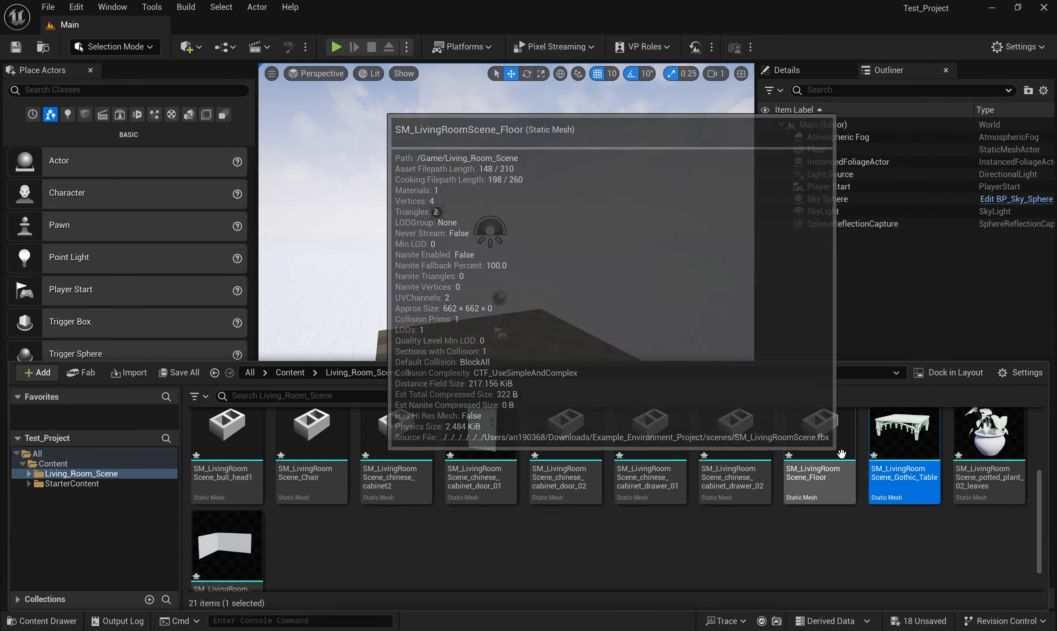
left_click(741, 458)
scroll(686, 533, "up", 2)
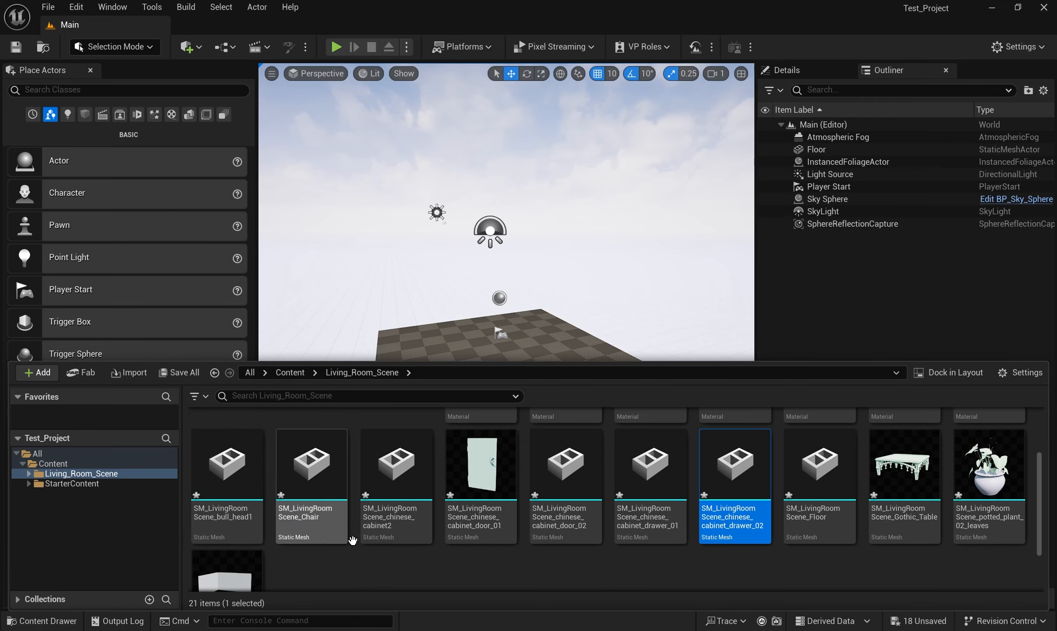
scroll(566, 526, "up", 1)
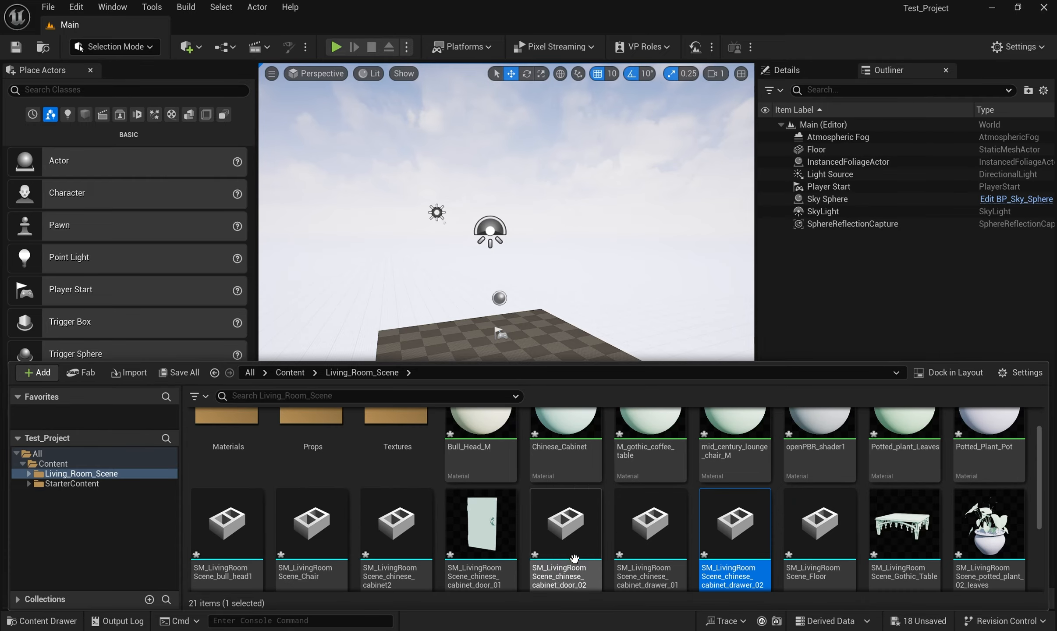
scroll(566, 548, "down", 3)
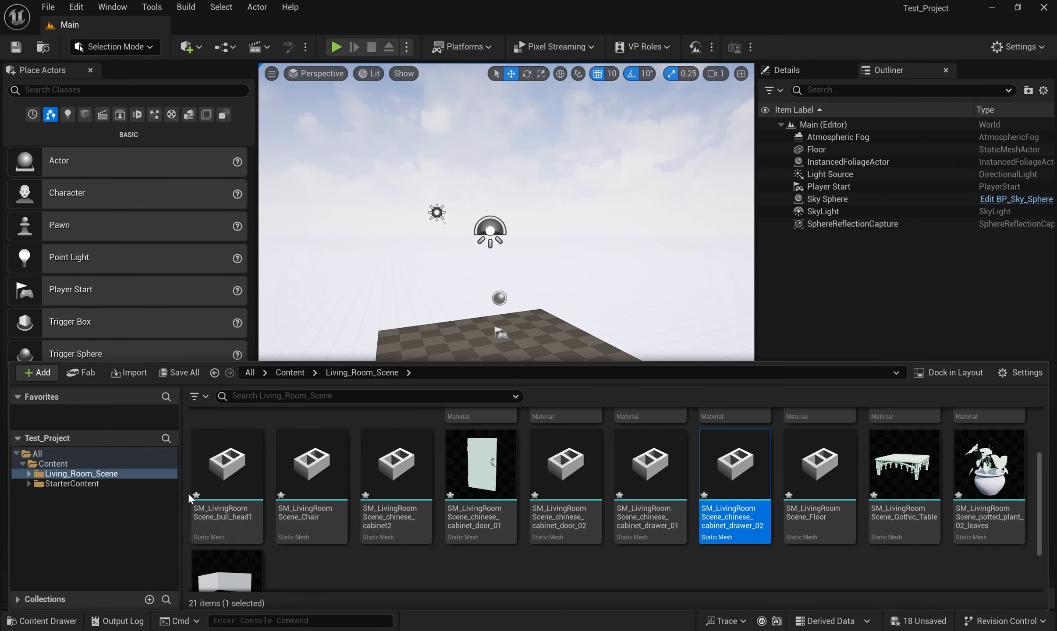
- Place all SM_LivingRoomScene static meshes, from bull_head1 through Walls, together into the level
left_click(257, 485)
scroll(864, 542, "down", 3)
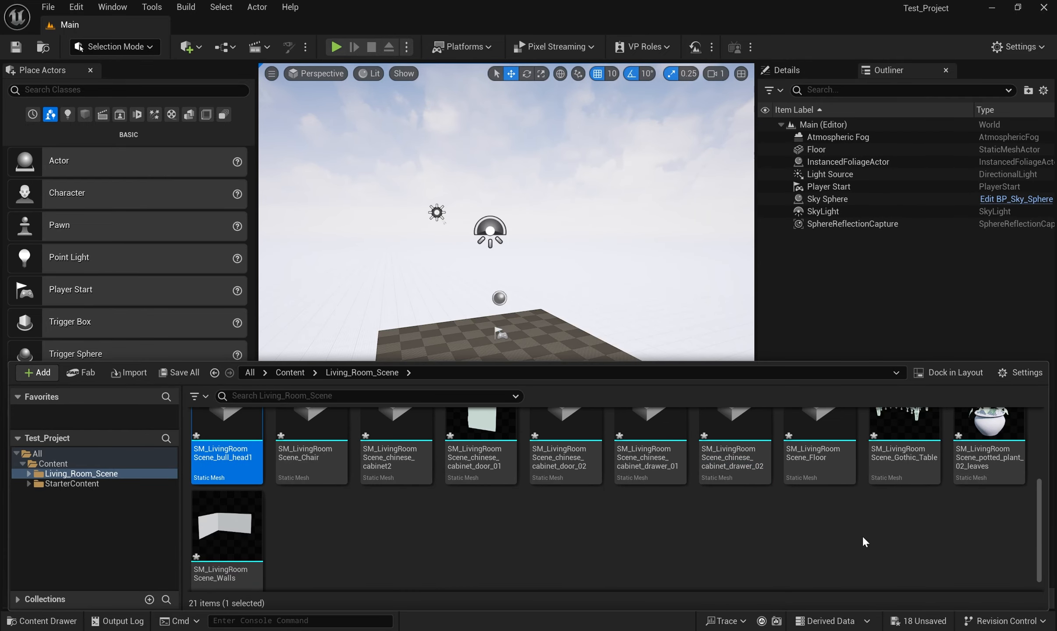
left_click(239, 536, "shift")
scroll(623, 545, "down", 1)
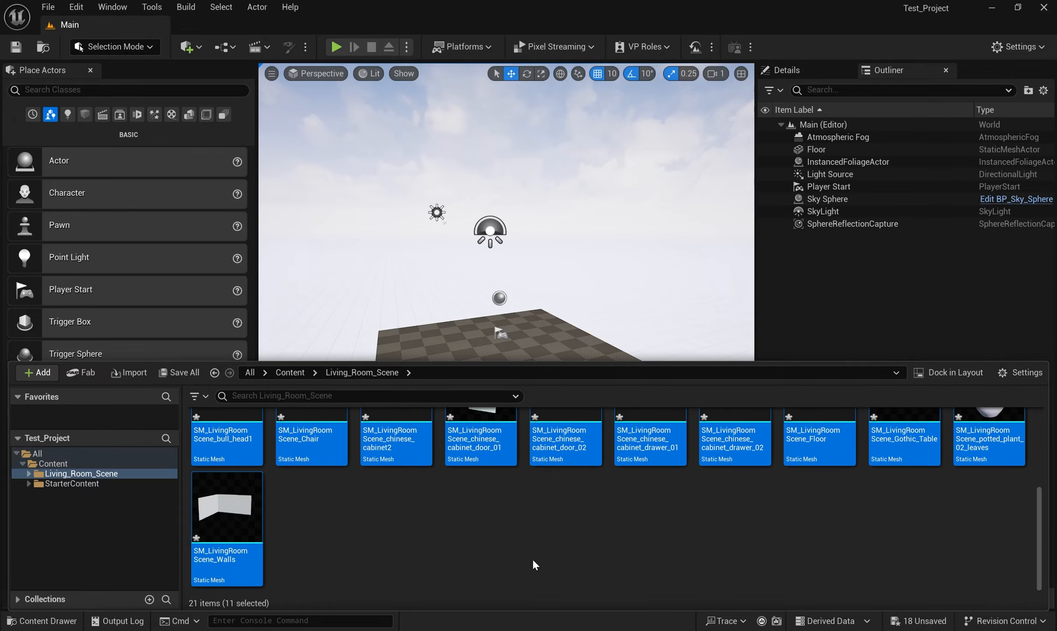
scroll(547, 557, "up", 3)
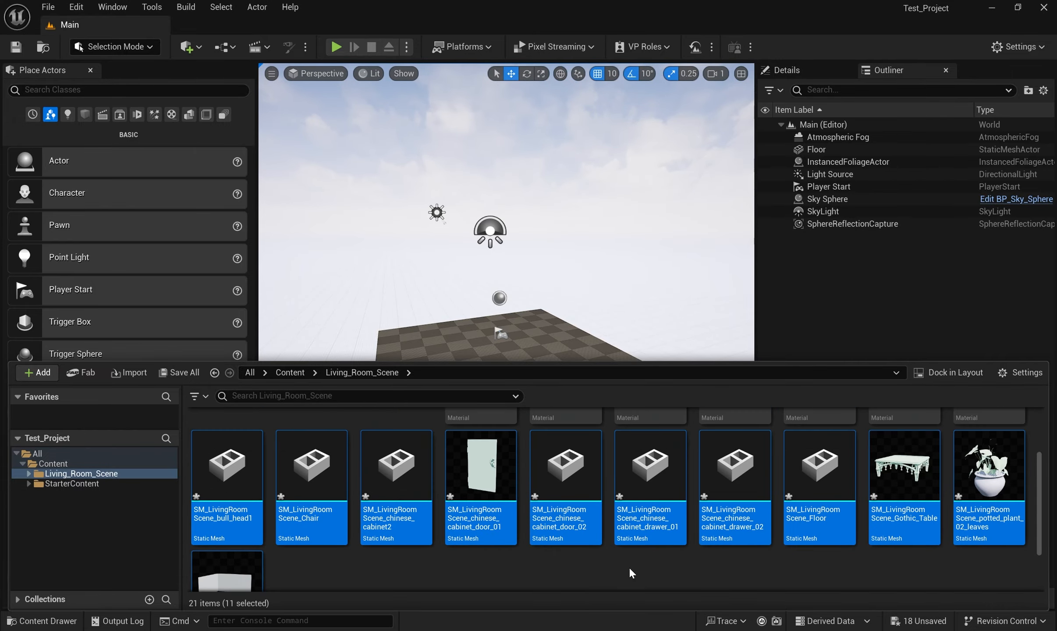
scroll(632, 558, "up", 1)
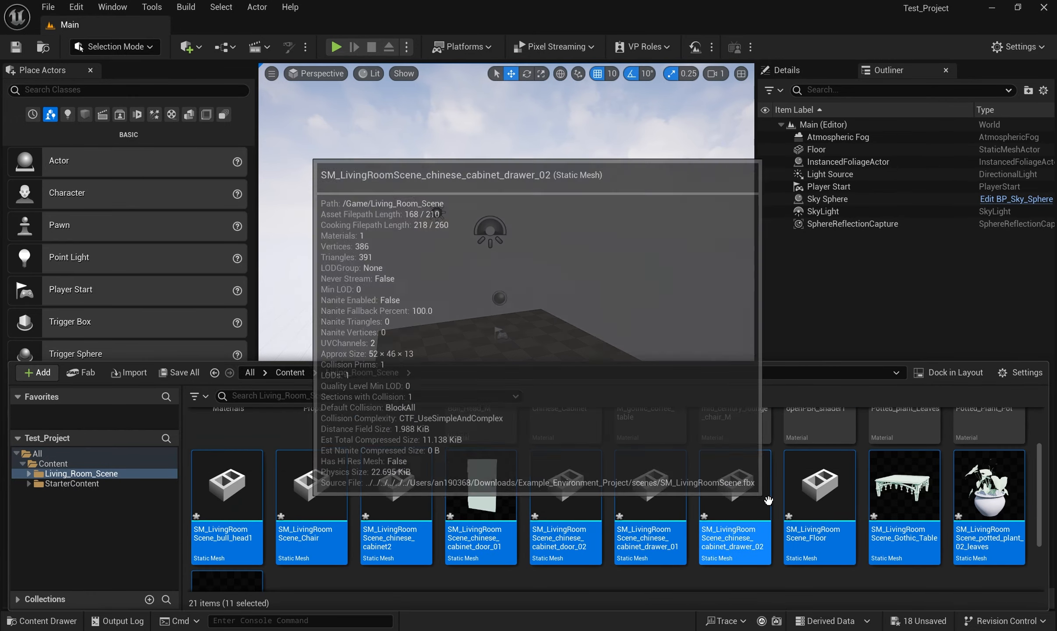
left_click_drag(735, 482, 499, 361)
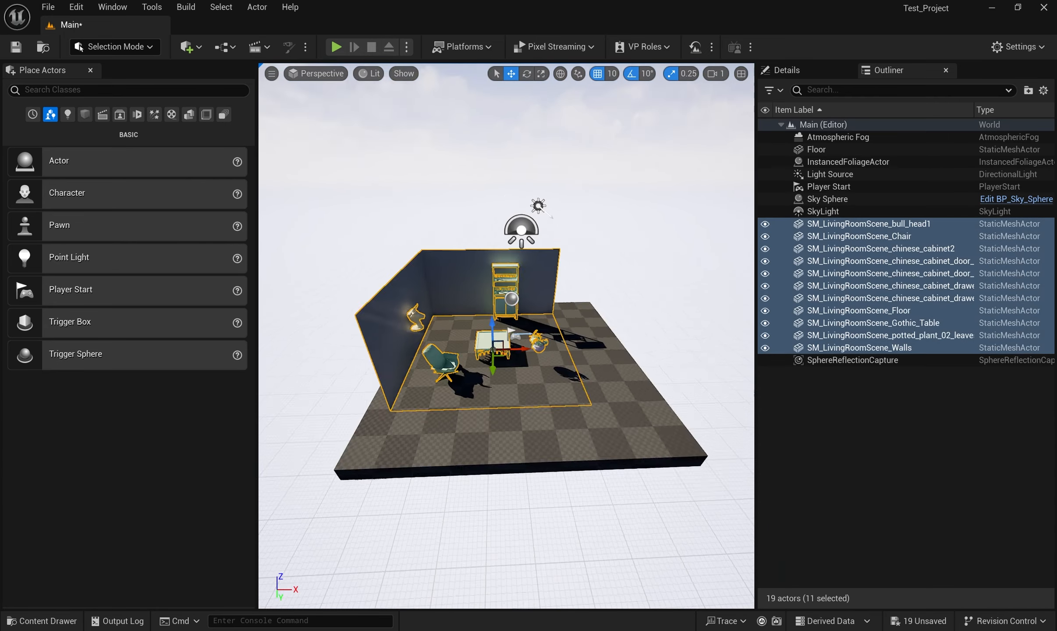
- Hide the level's original checkered Floor and the Player Start so only the imported room stays in view
left_click_drag(732, 358, 684, 361, "alt")
scroll(684, 360, "up", 4)
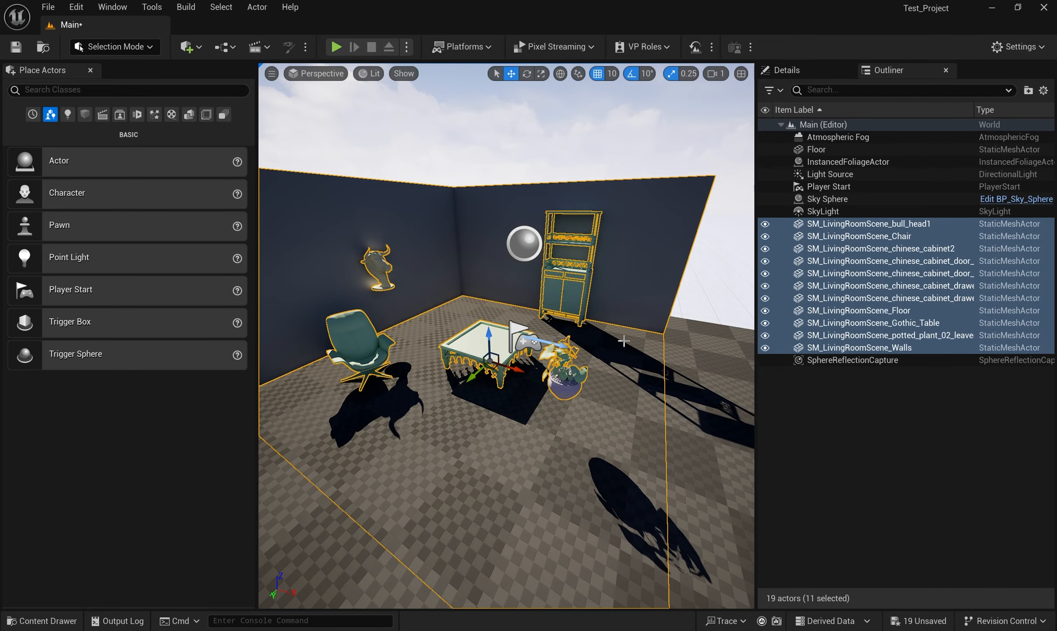
scroll(623, 338, "down", 4)
left_click(603, 540)
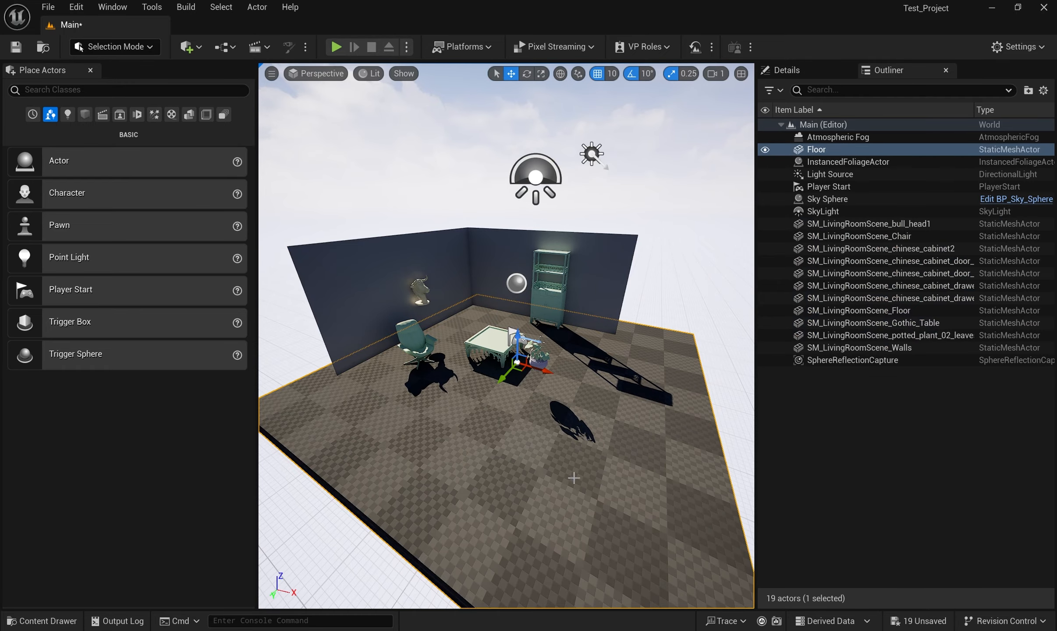
key("h")
scroll(555, 414, "up", 4)
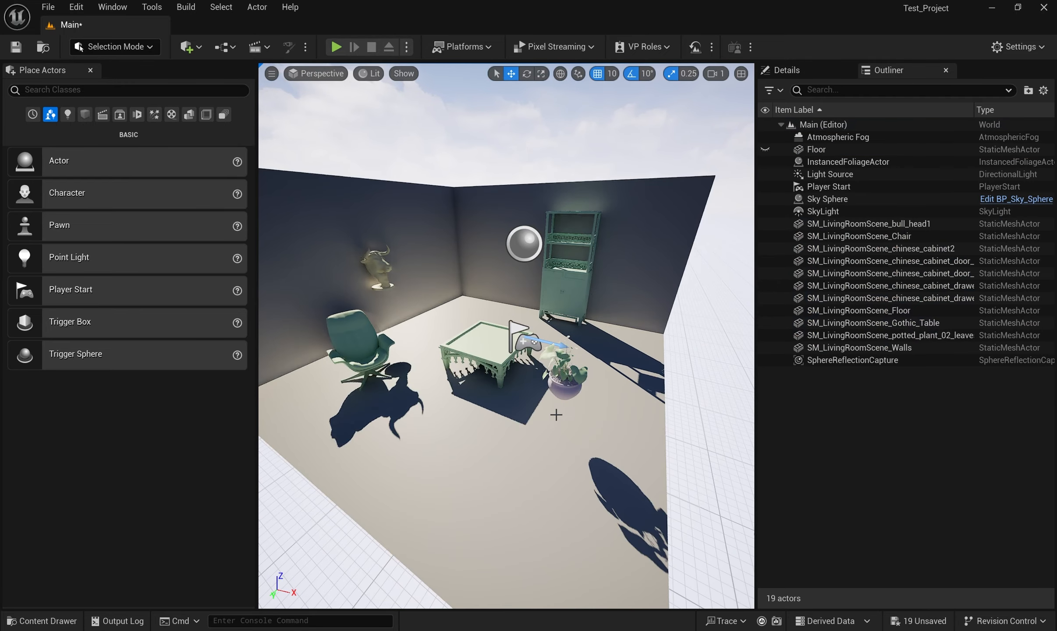
left_click(628, 370)
key("h")
right_click_drag(613, 364, 508, 297)
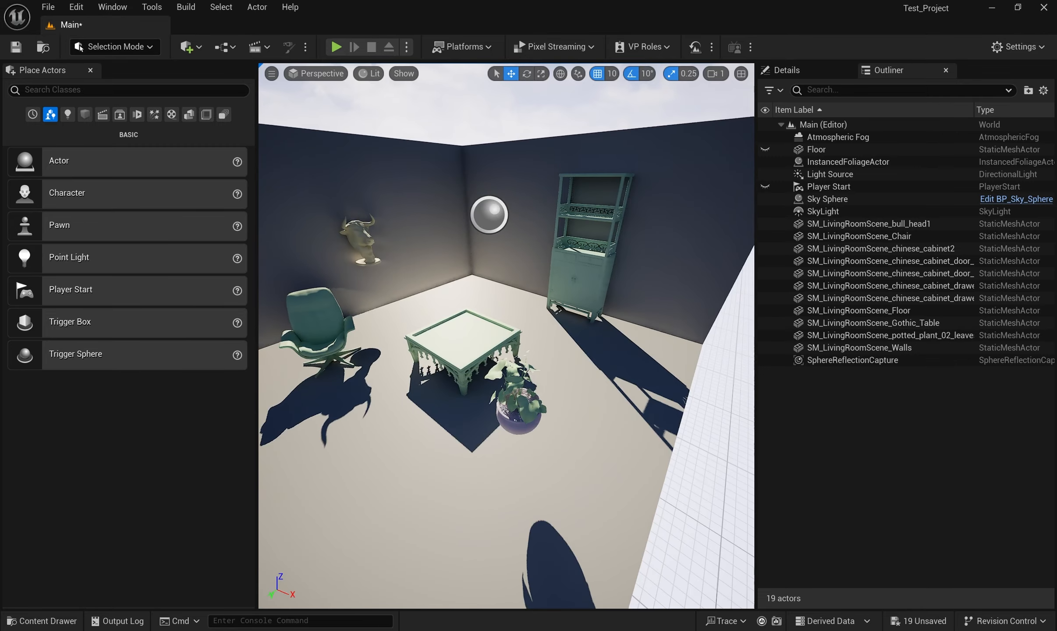
- Inspect the placed chair, cabinet door and bull head in the room to check where their pivots sit
scroll(526, 361, "down", 3)
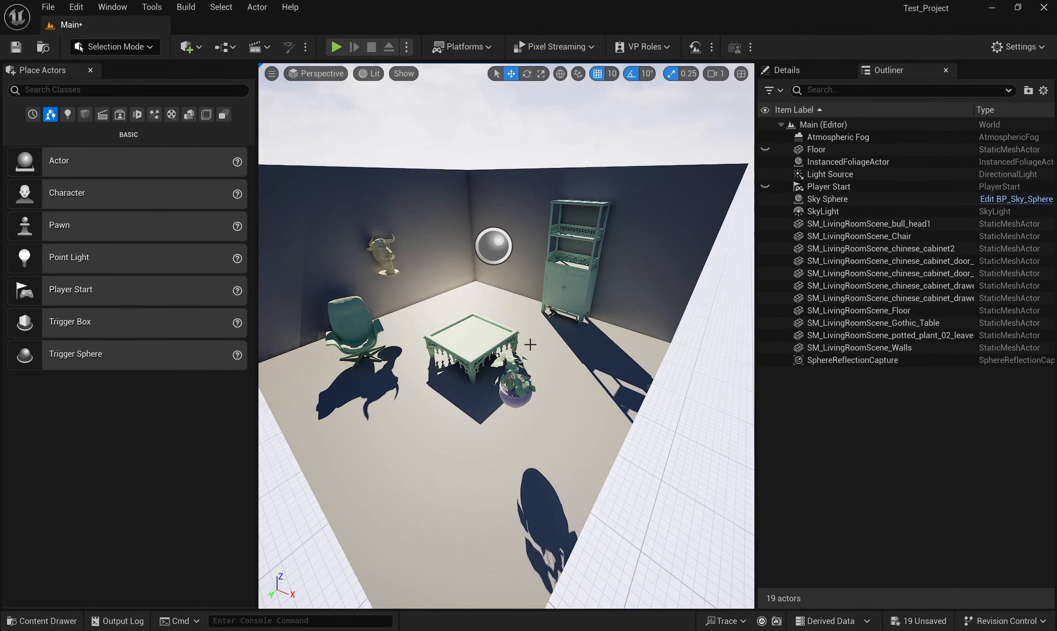
left_click(352, 325)
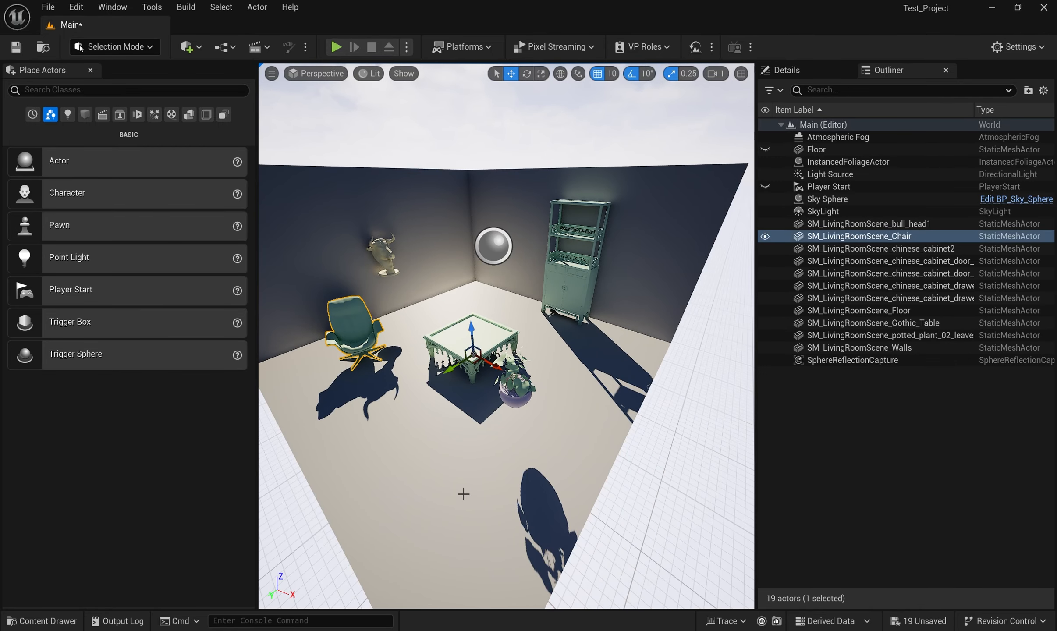
left_click_drag(364, 445, 463, 408, "alt")
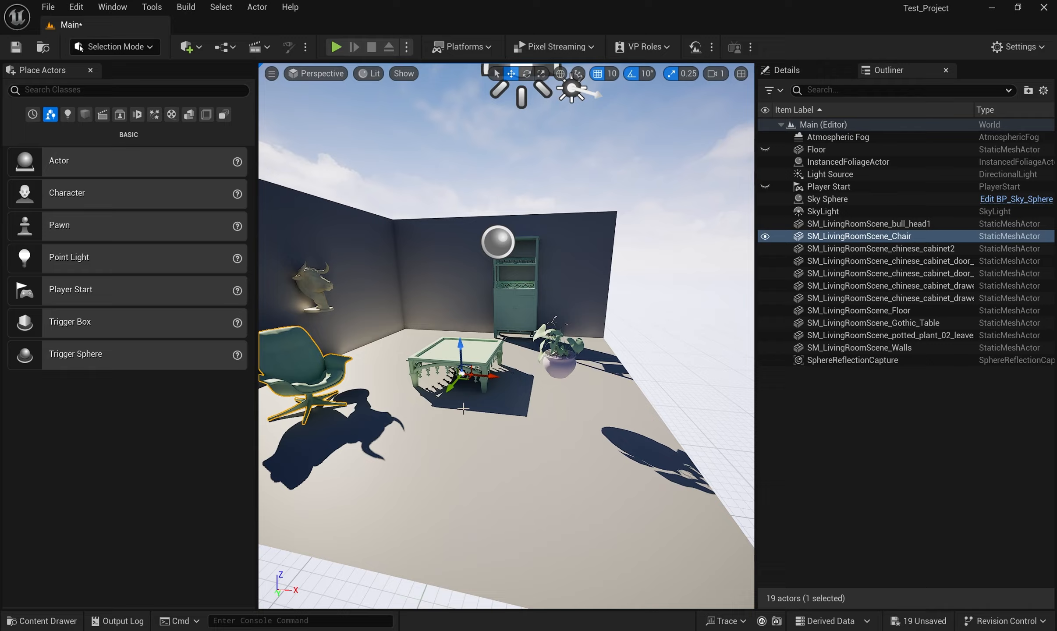
left_click(526, 310)
left_click_drag(526, 310, 579, 351, "alt")
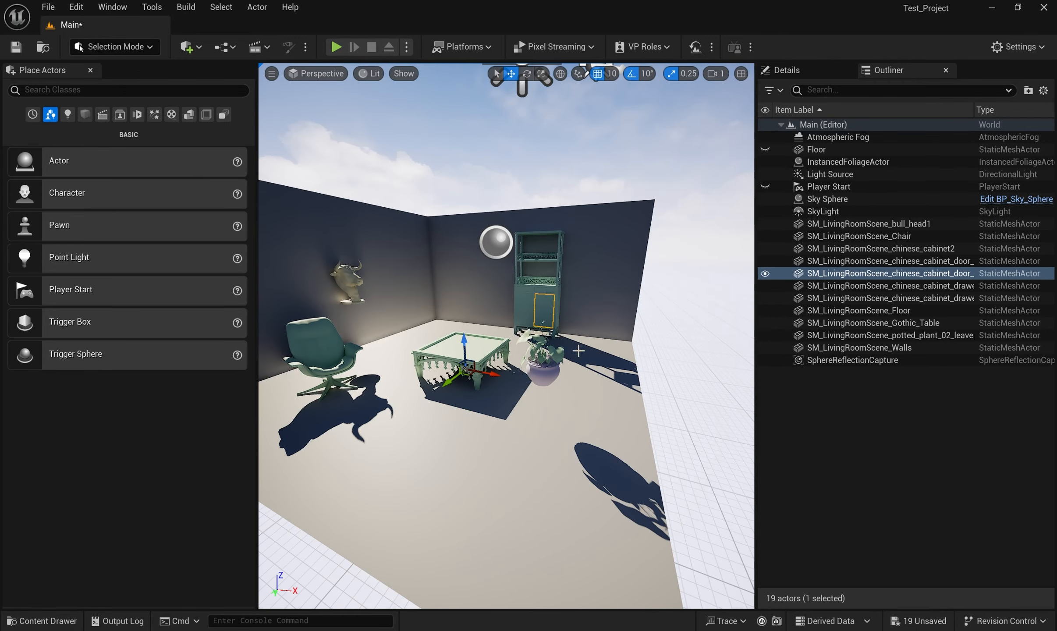
left_click(551, 372)
left_click_drag(606, 411, 574, 432, "alt")
left_click_drag(565, 384, 598, 364, "alt")
left_click_drag(442, 402, 470, 374, "alt")
left_click(333, 289)
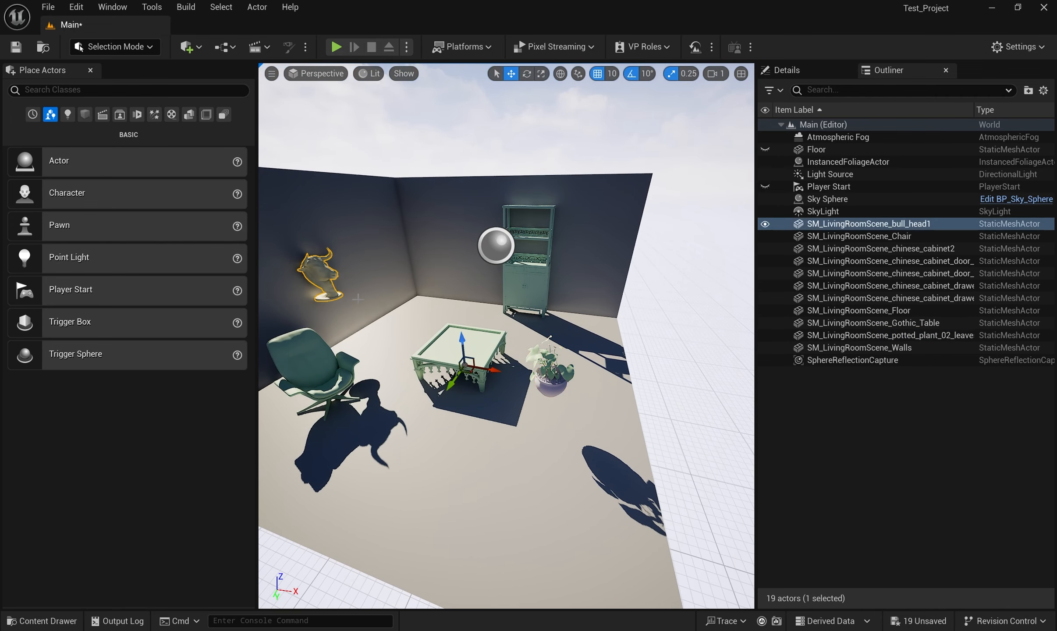
left_click_drag(653, 436, 524, 394, "alt")
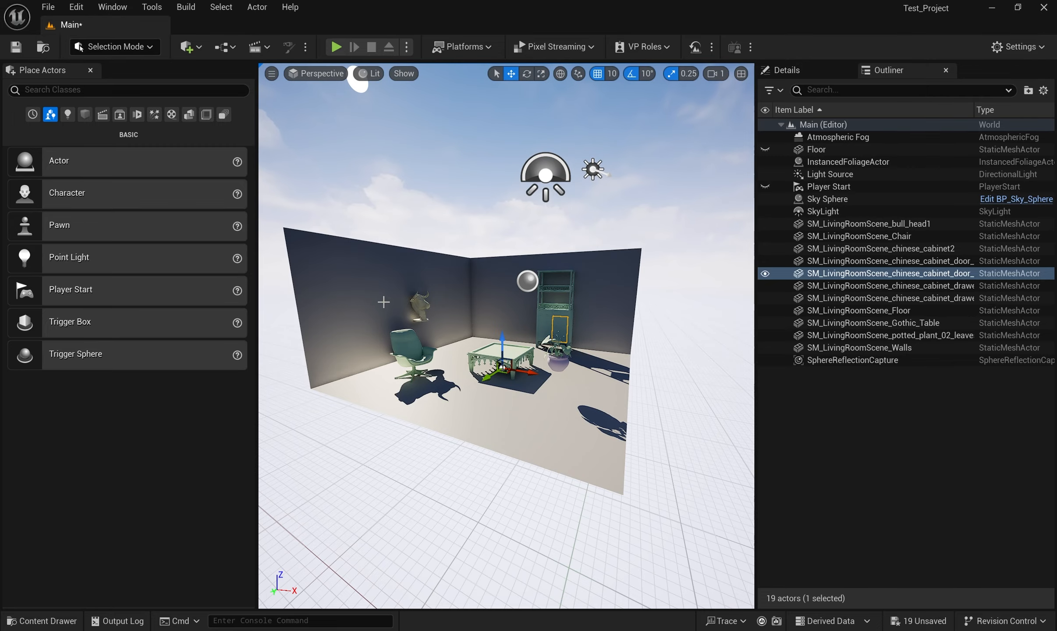
mouse_move(417, 315)
left_mouse_down("alt")
mouse_move(397, 344)
mouse_move(406, 300)
left_mouse_up("alt")
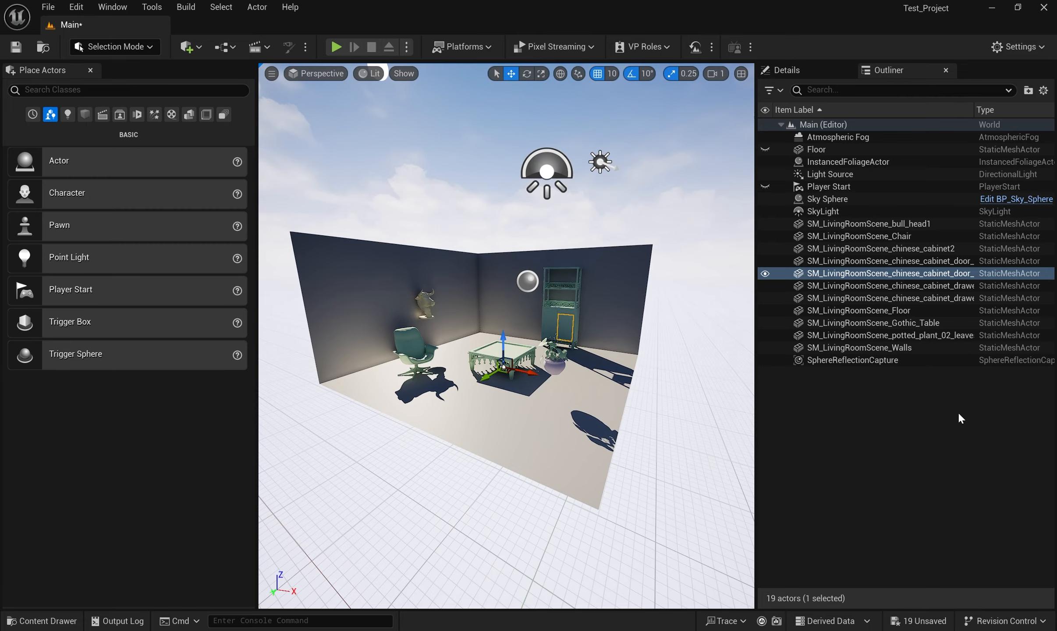
- Set the location of all SM_LivingRoomScene actors, from bull_head1 through Walls, to X 0, Y 0, Z 0
left_click(870, 224)
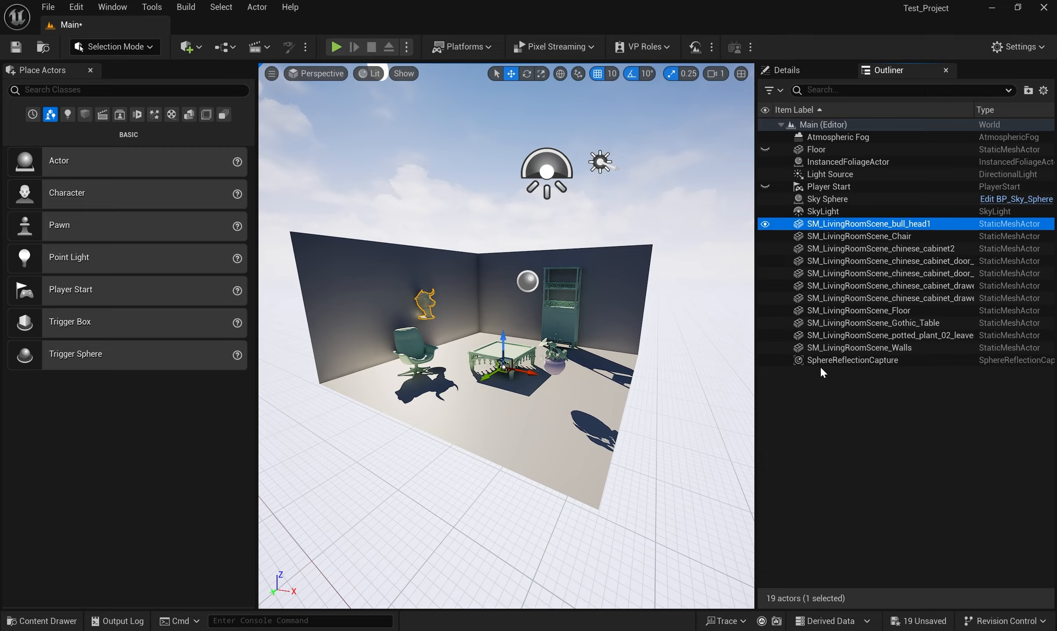
left_click(832, 347, "shift")
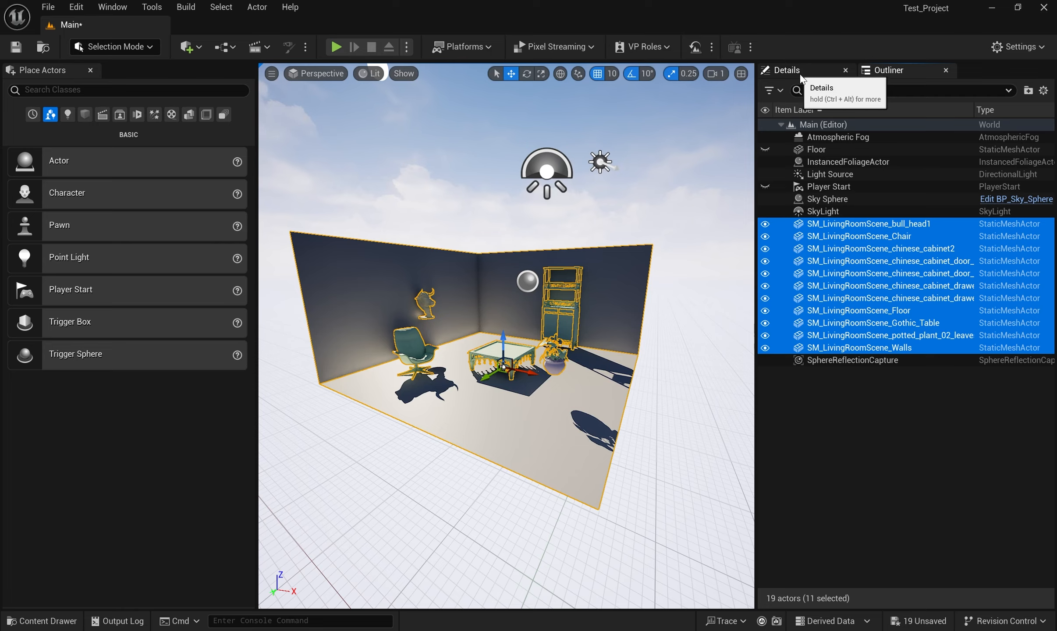
left_click(787, 70)
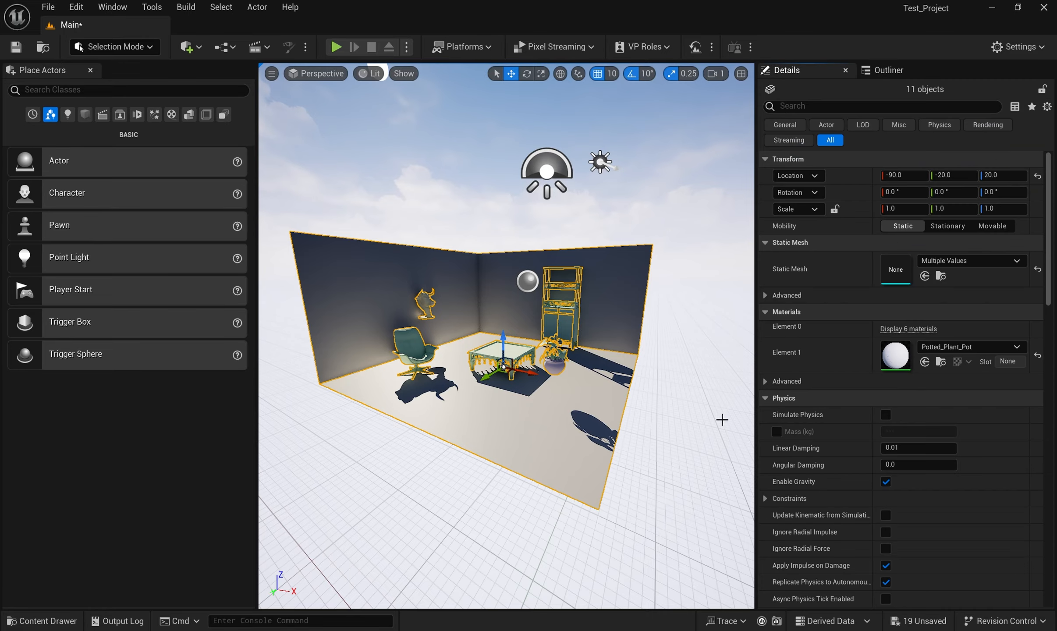
left_click(917, 175)
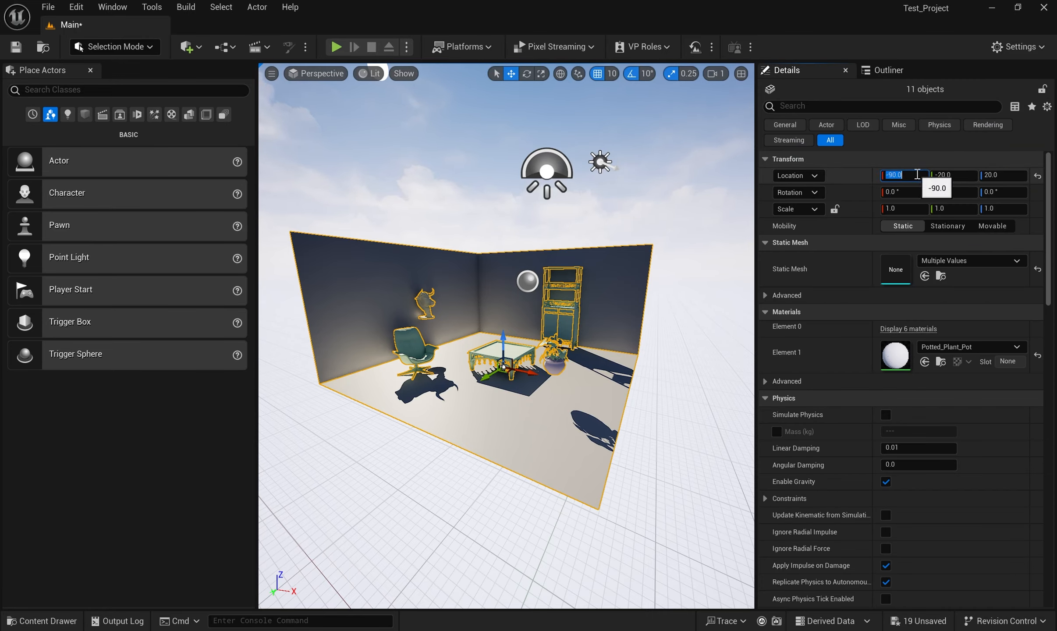
type("0")
key("Return")
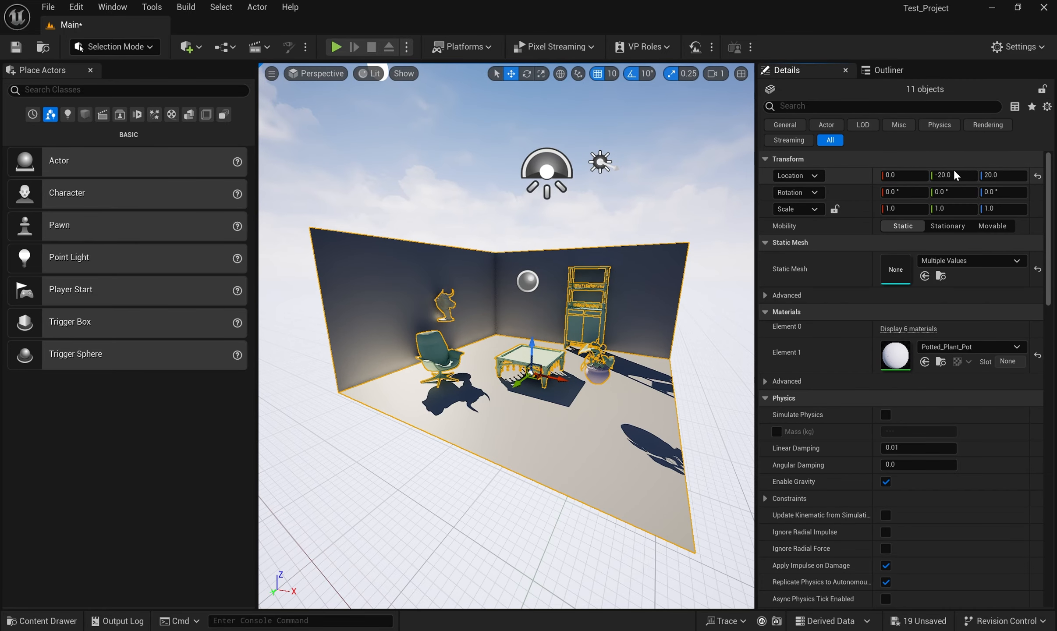
left_click(951, 175)
type("0")
key("Return")
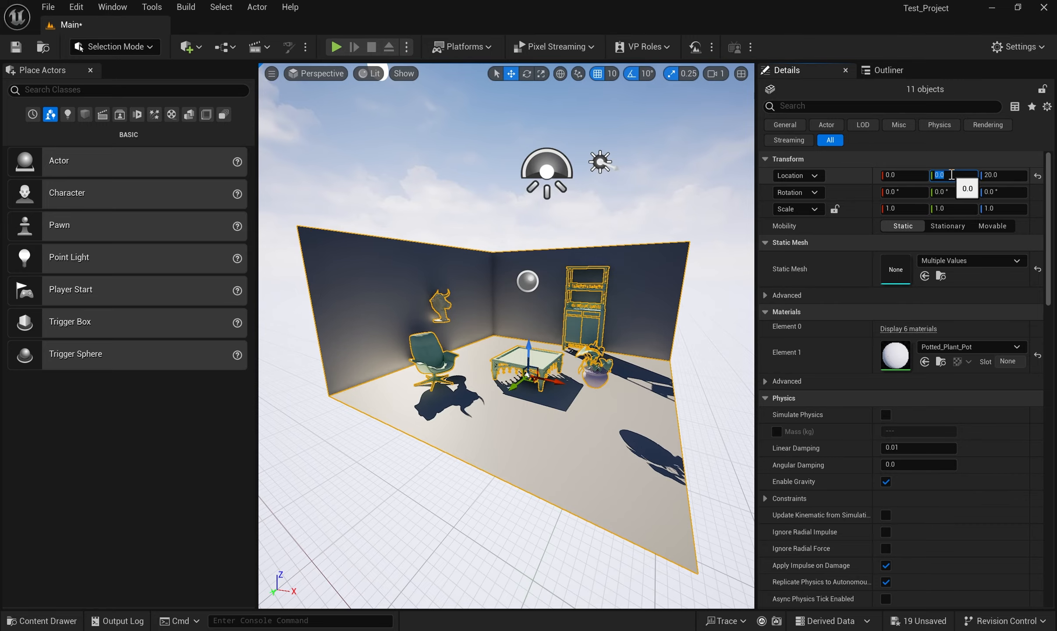
left_click(1000, 174)
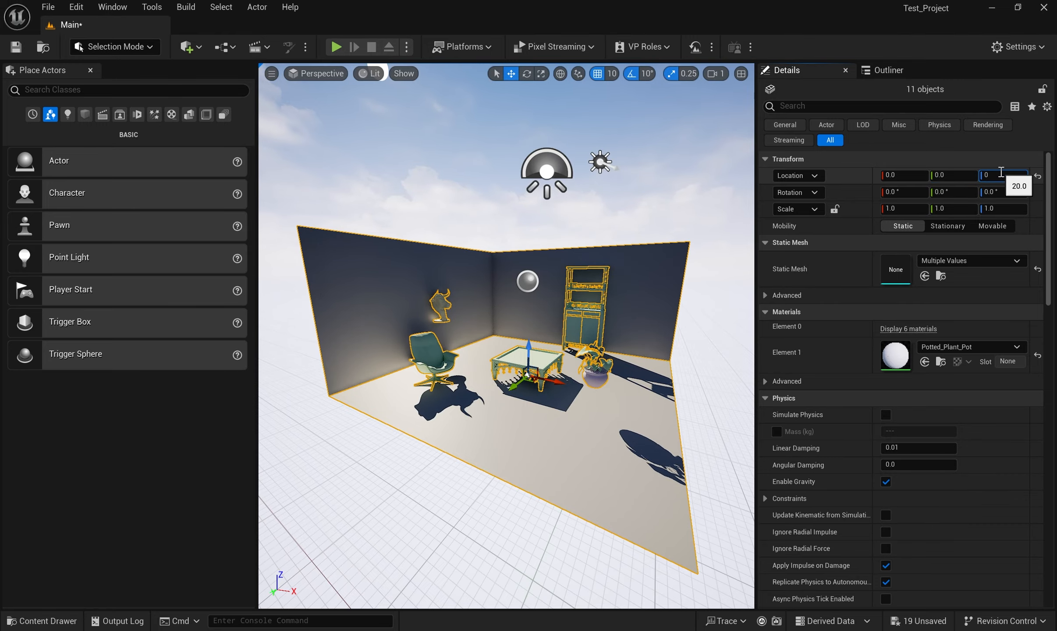
key("Return")
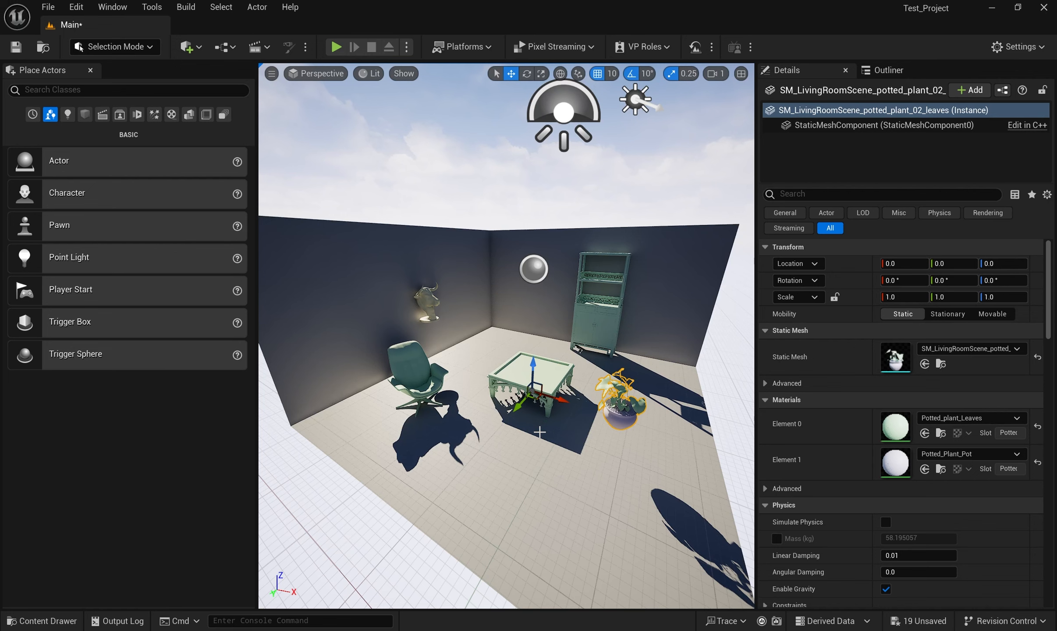
- Select the wall-mounted bull head to check its pivot and transform at the world origin
mouse_move(531, 413)
left_mouse_down("alt")
mouse_move(556, 398)
mouse_move(531, 413)
left_mouse_up("alt")
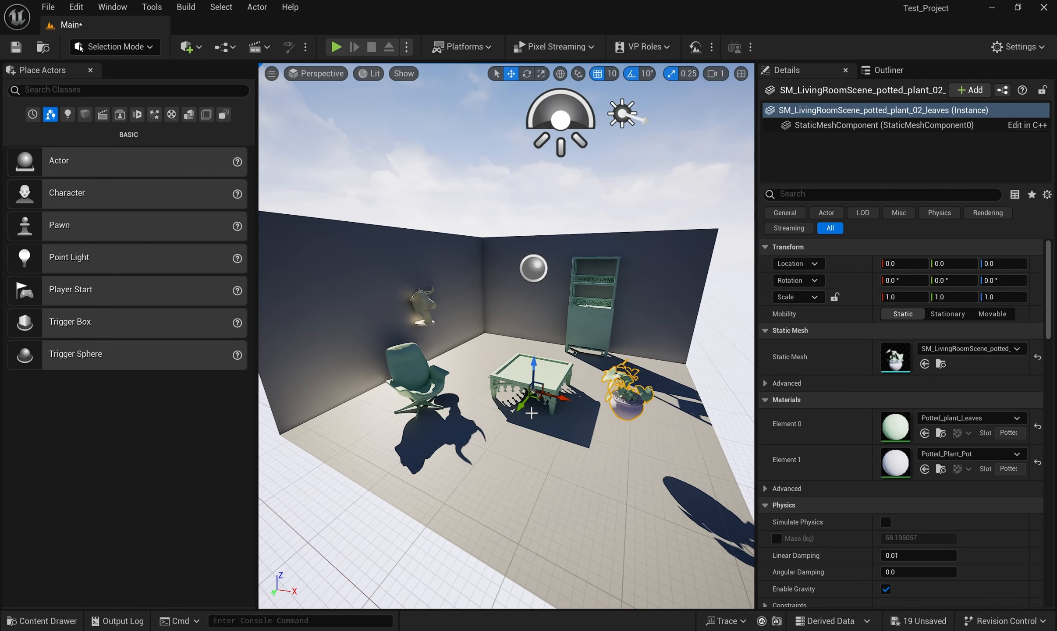
left_click(425, 298)
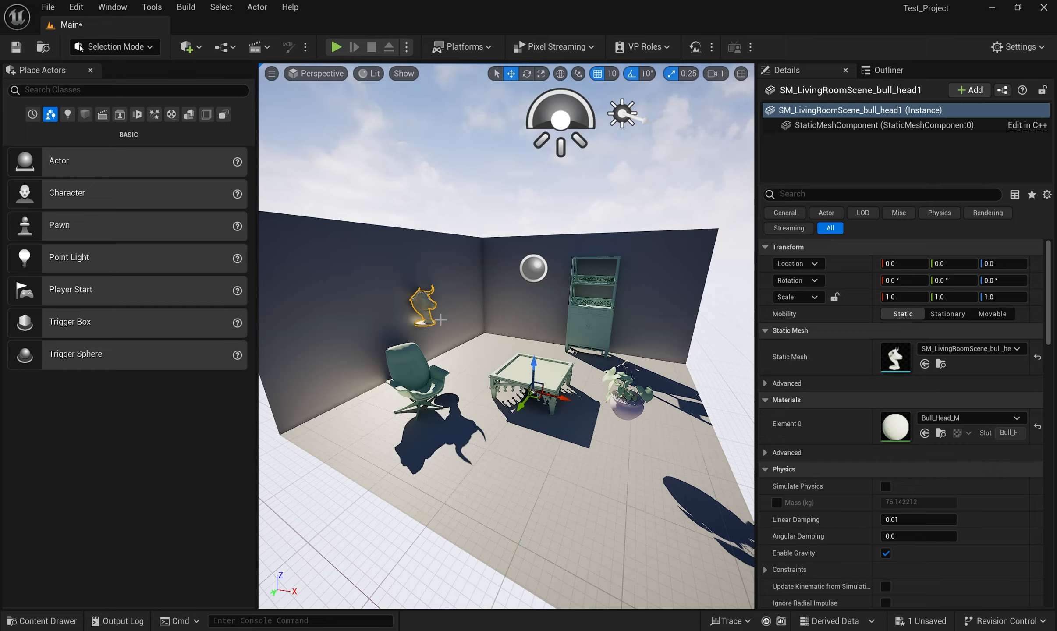
- Switch to Modeling mode and bring up the transform and conversion tools for the wall-mounted bull head
left_click(581, 310)
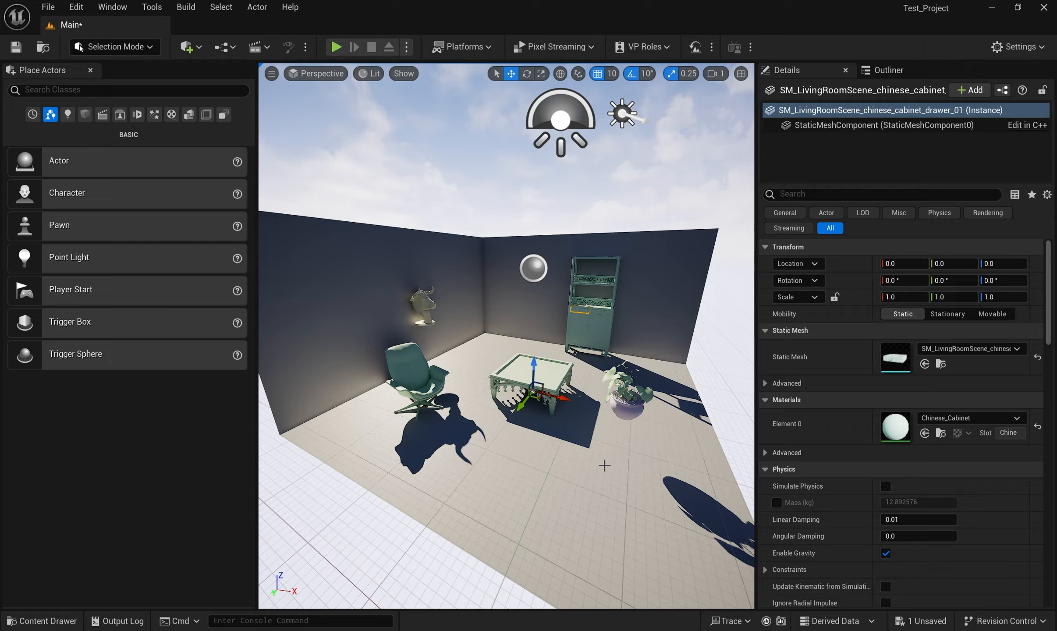
left_click(132, 44)
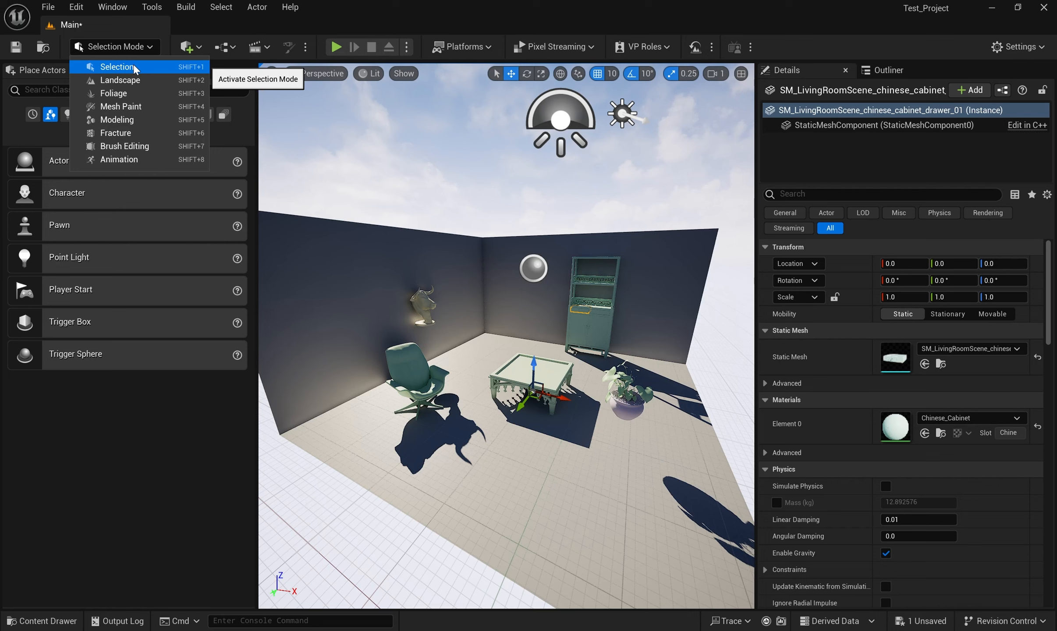
left_click(131, 123)
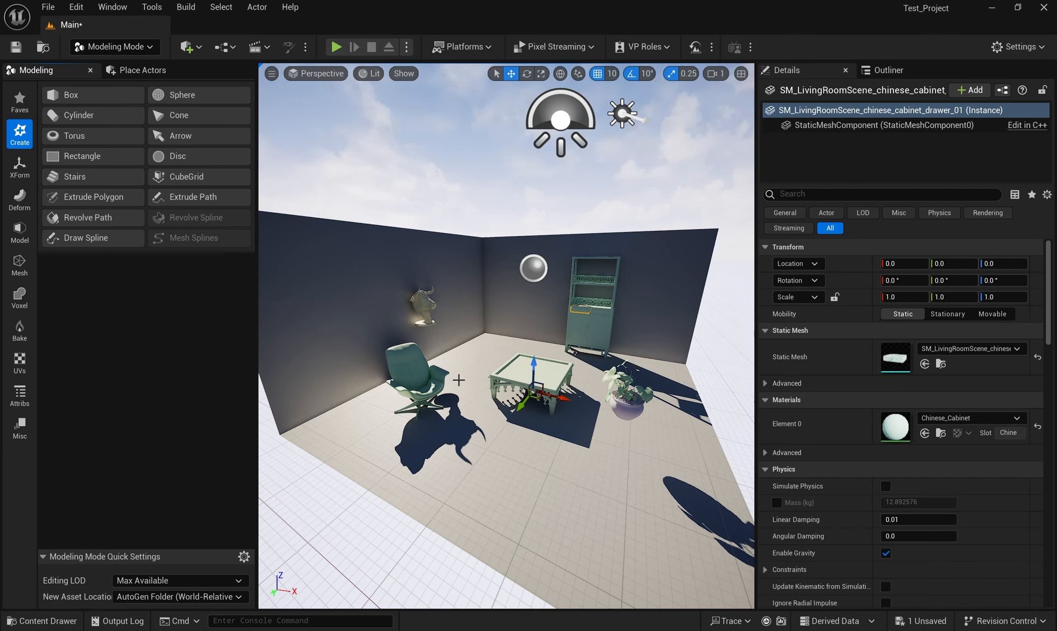
left_click(414, 304)
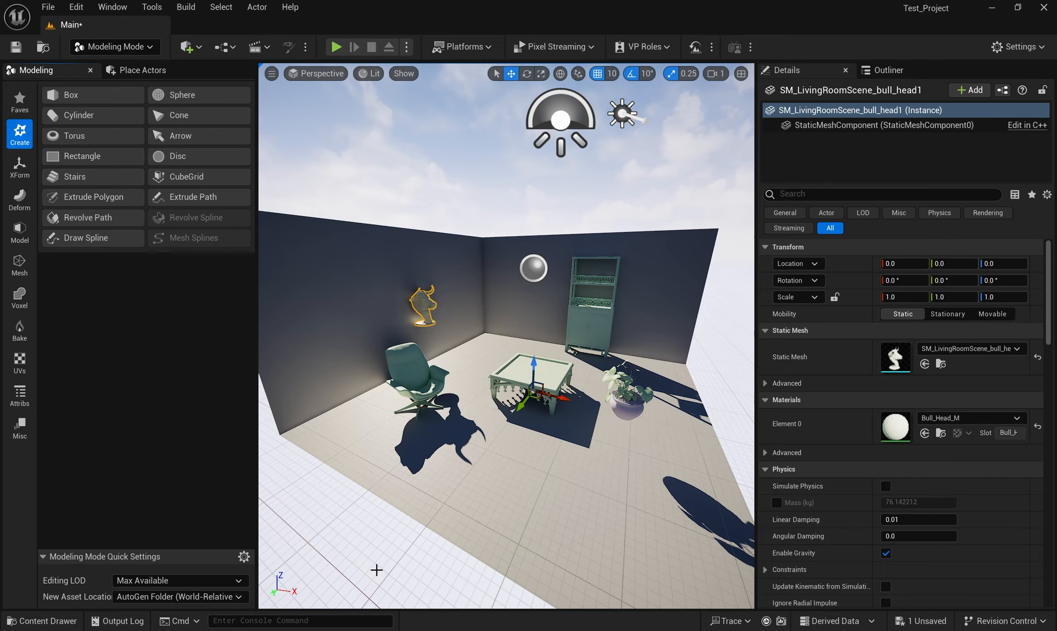
left_click(15, 178)
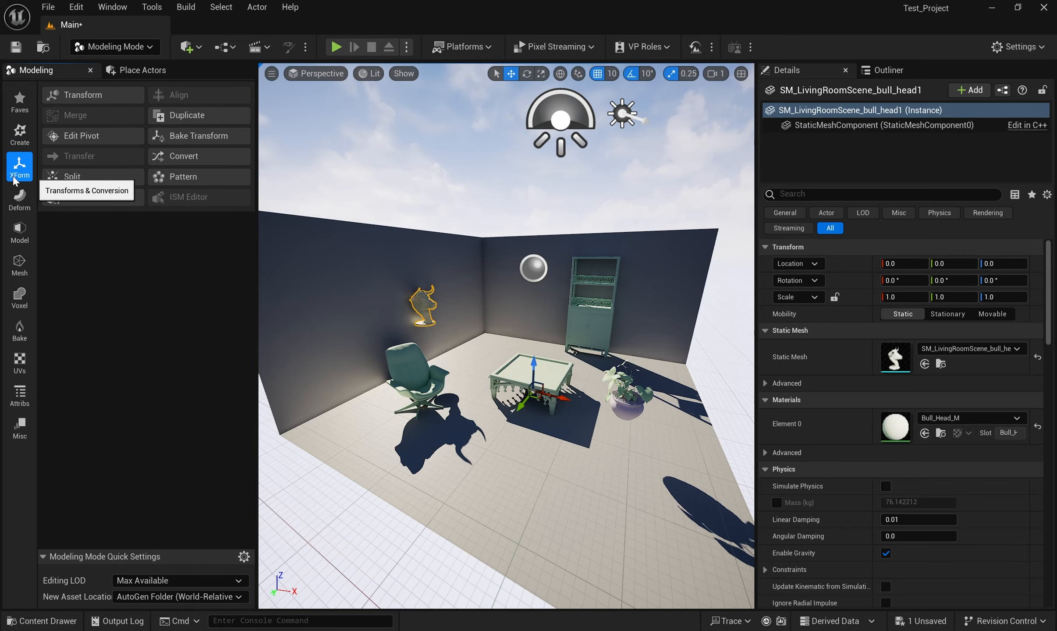
- Edit the bull head's pivot, trying the bottom and top box positions before applying the center position
left_click(113, 136)
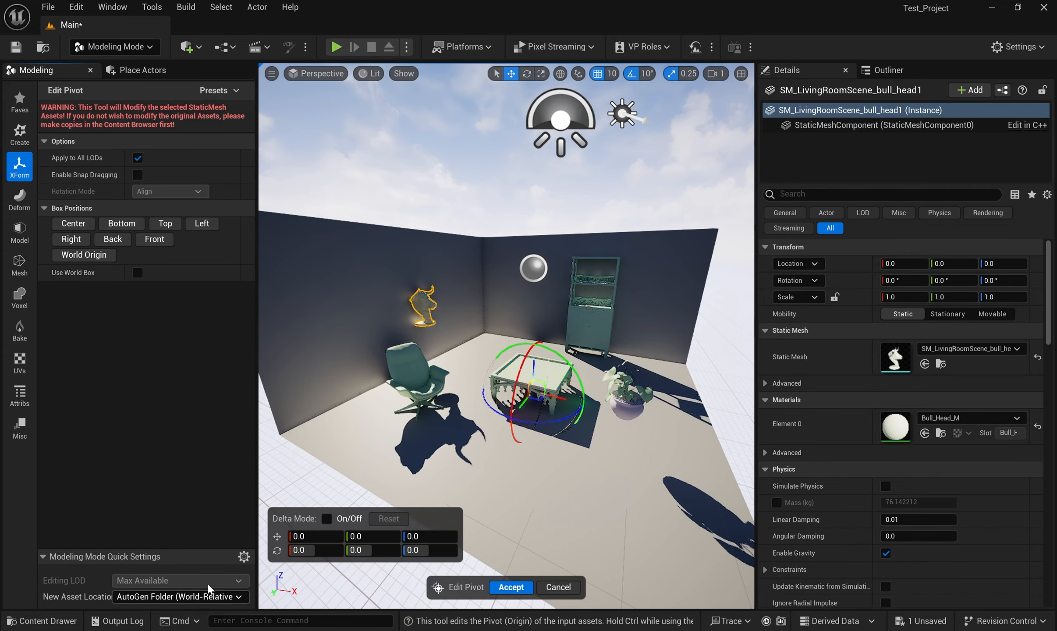
left_click(73, 224)
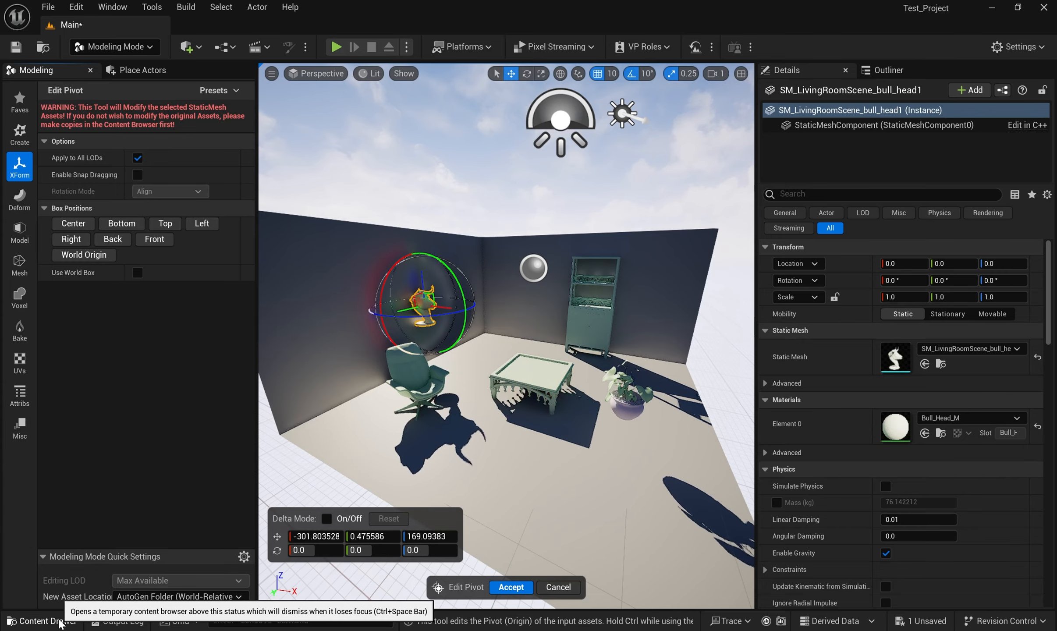
left_click(122, 223)
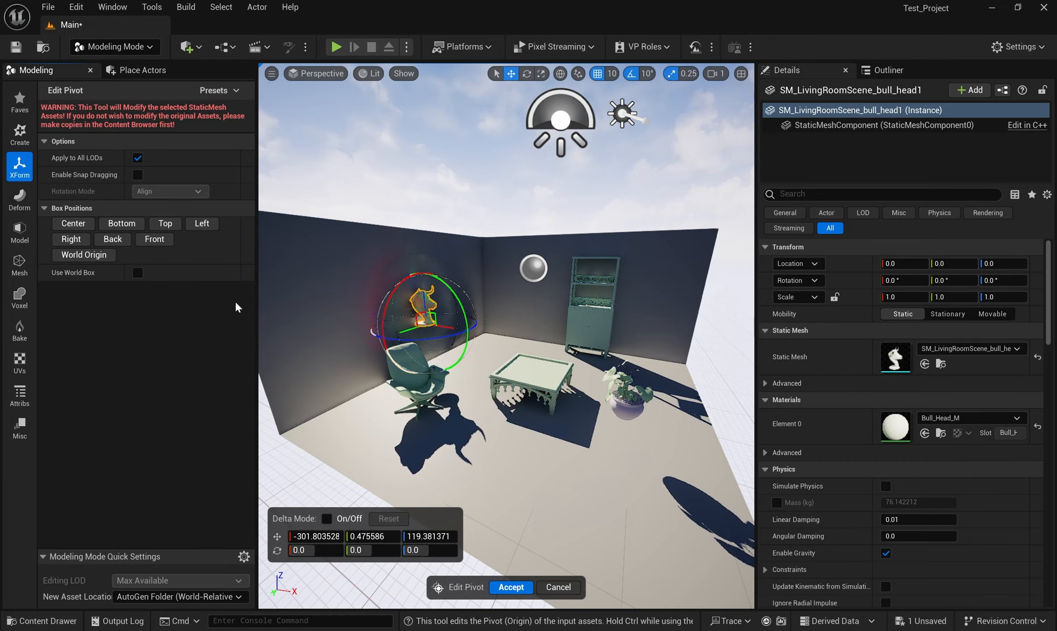
left_click(164, 224)
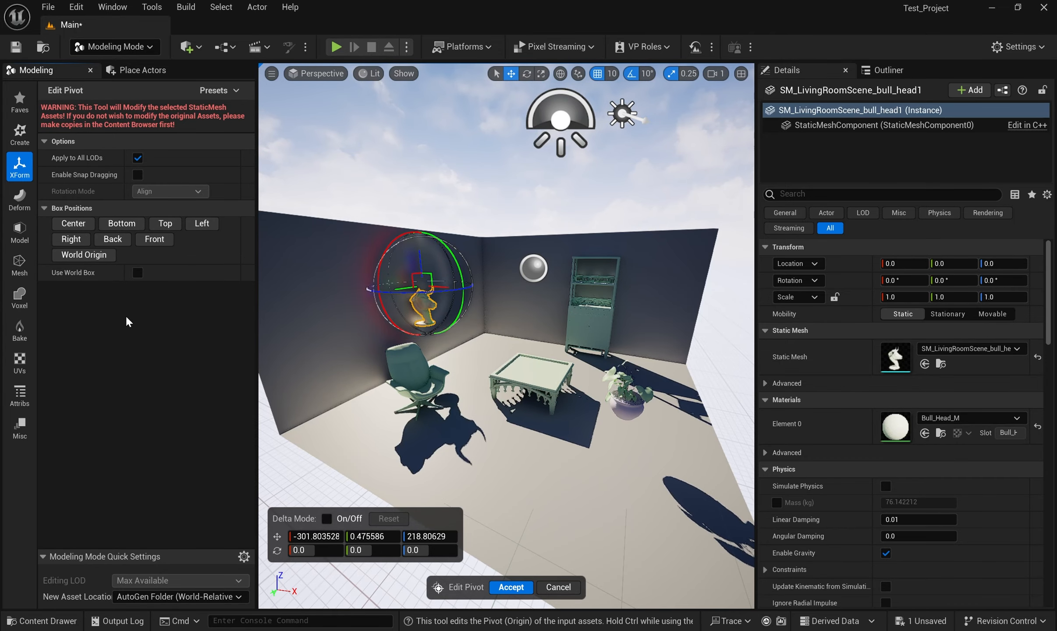
left_click(73, 223)
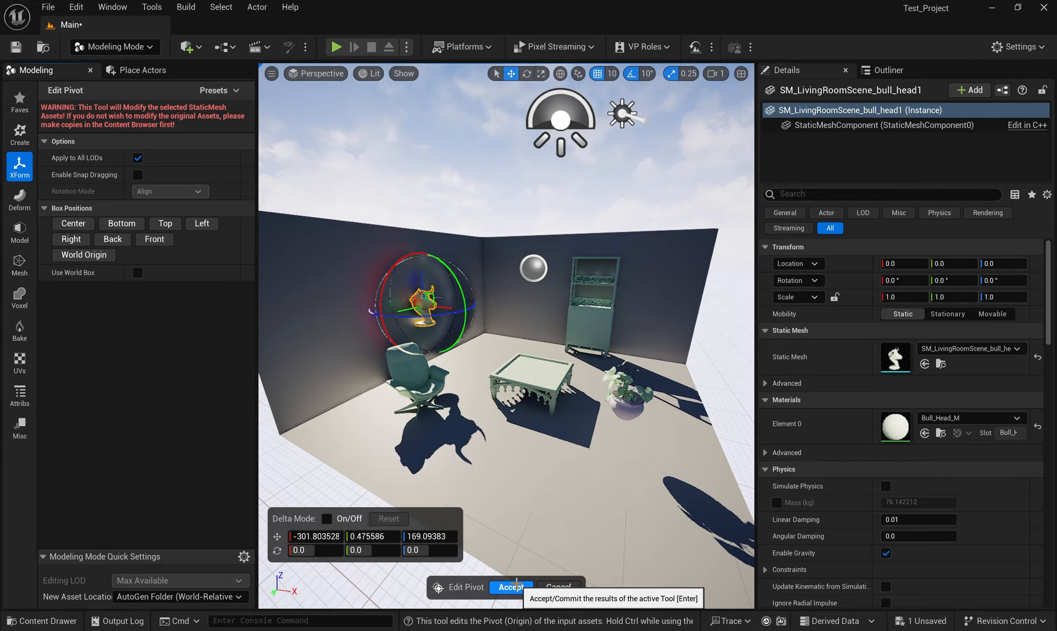
key("Return")
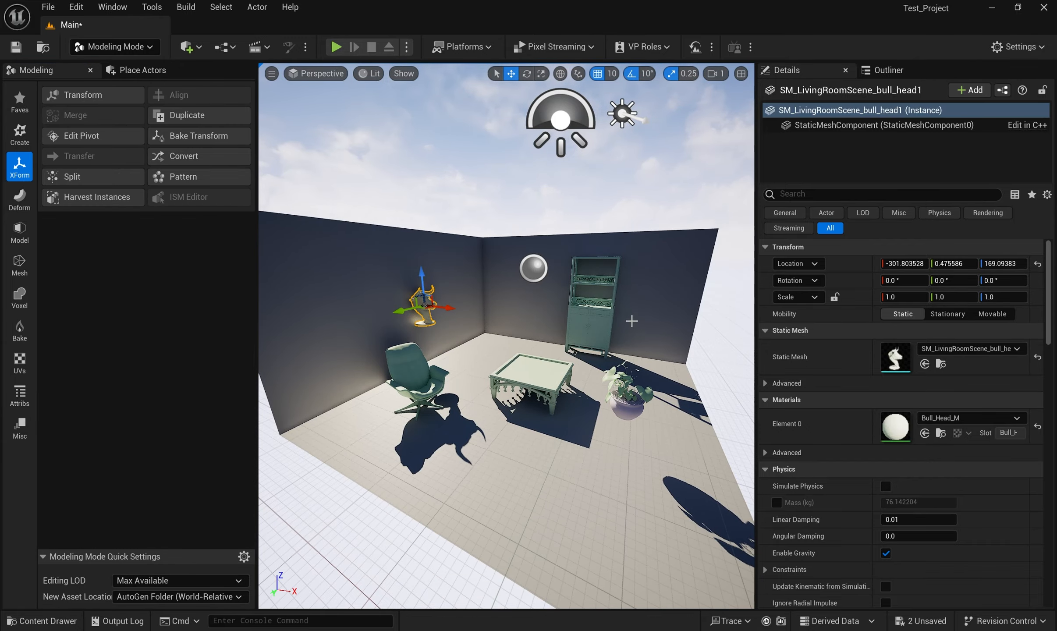
- Start Edit Pivot on the cabinet's right door, enable snap dragging, and place the pivot at the door's center
scroll(653, 312, "up", 3)
middle_click_drag(652, 312, 594, 283)
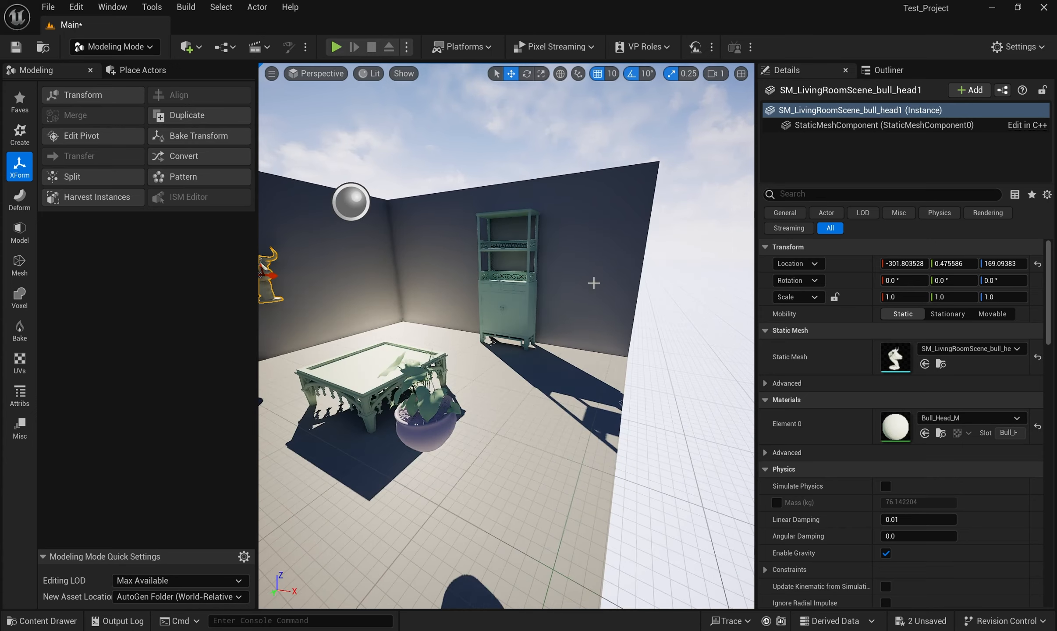
scroll(593, 283, "up", 8)
scroll(597, 237, "down", 3)
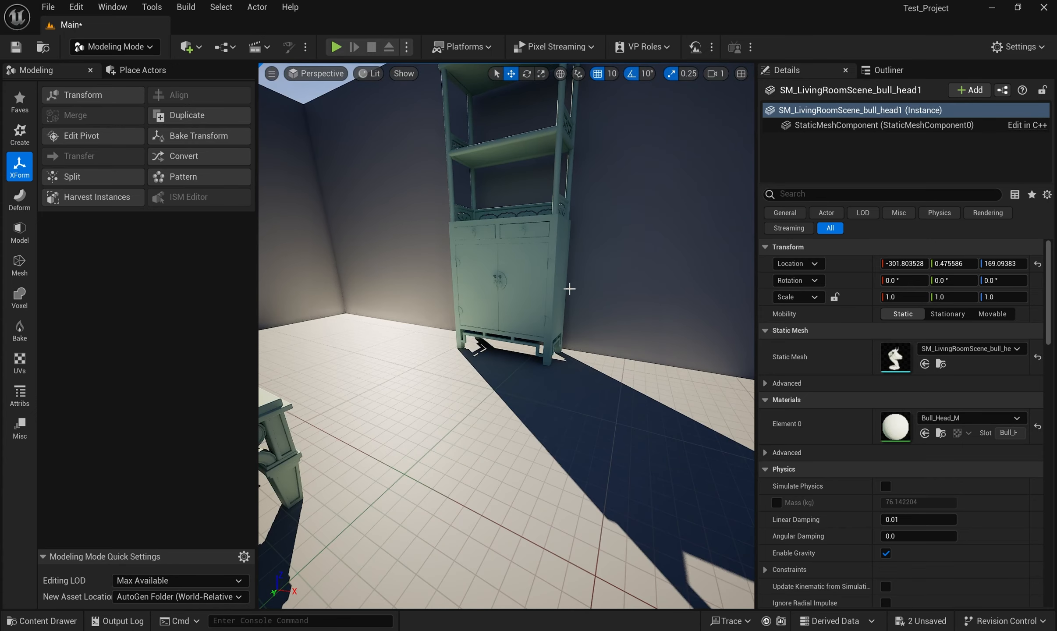
right_click_drag(604, 275, 583, 278)
scroll(610, 263, "up", 4)
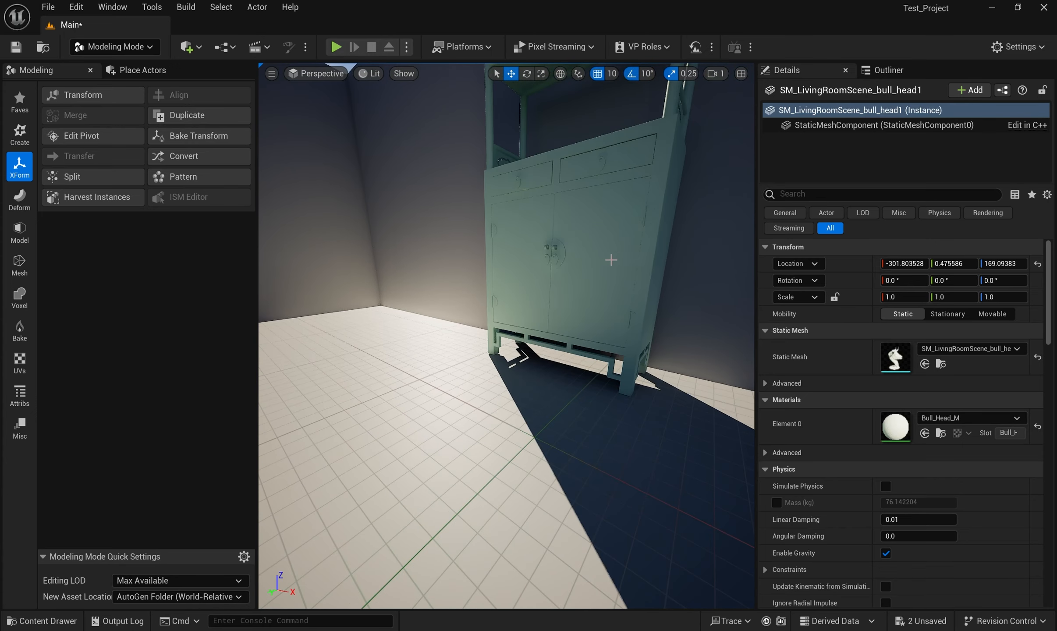
left_click(613, 236)
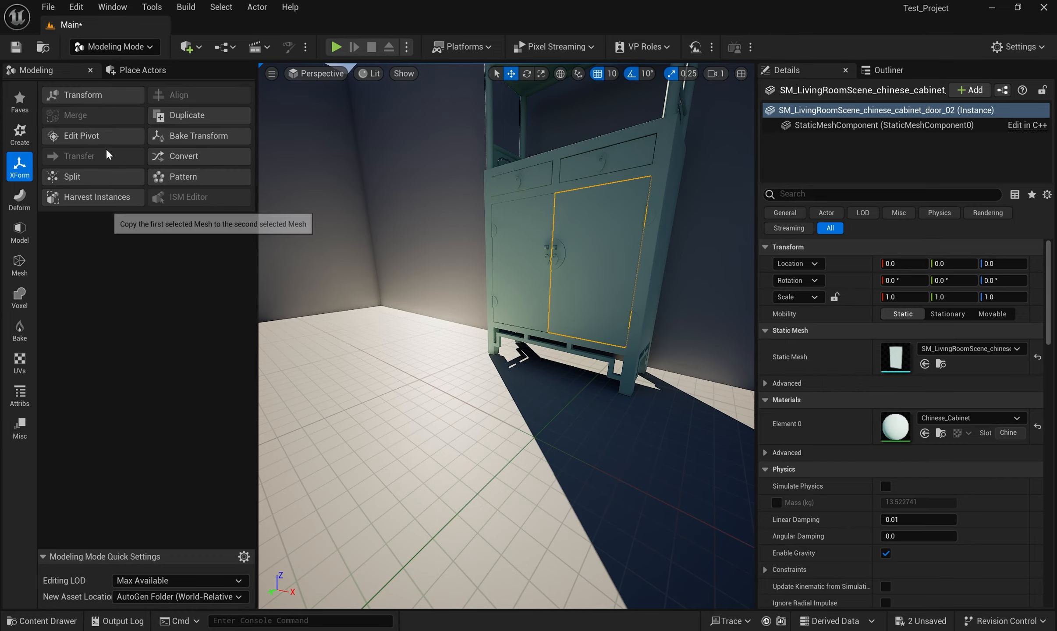
left_click(81, 135)
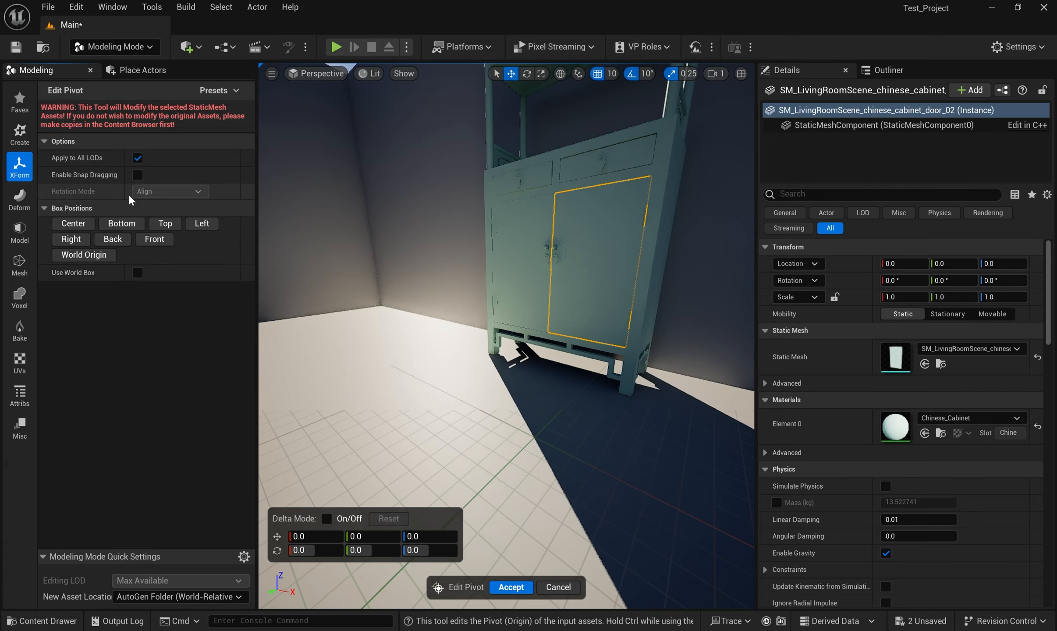
left_click(136, 175)
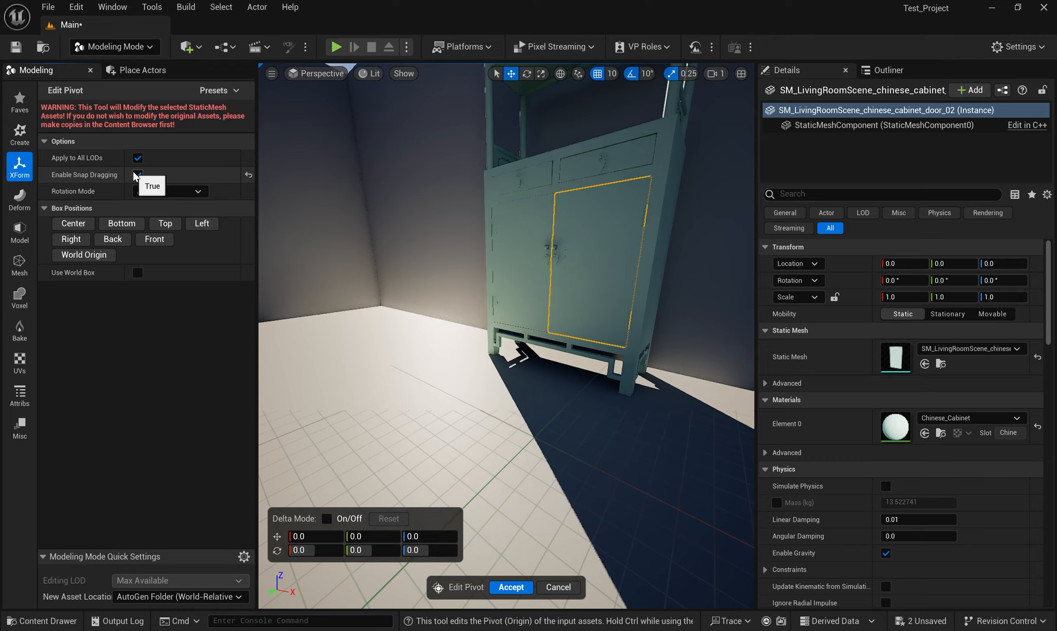
left_click(73, 223)
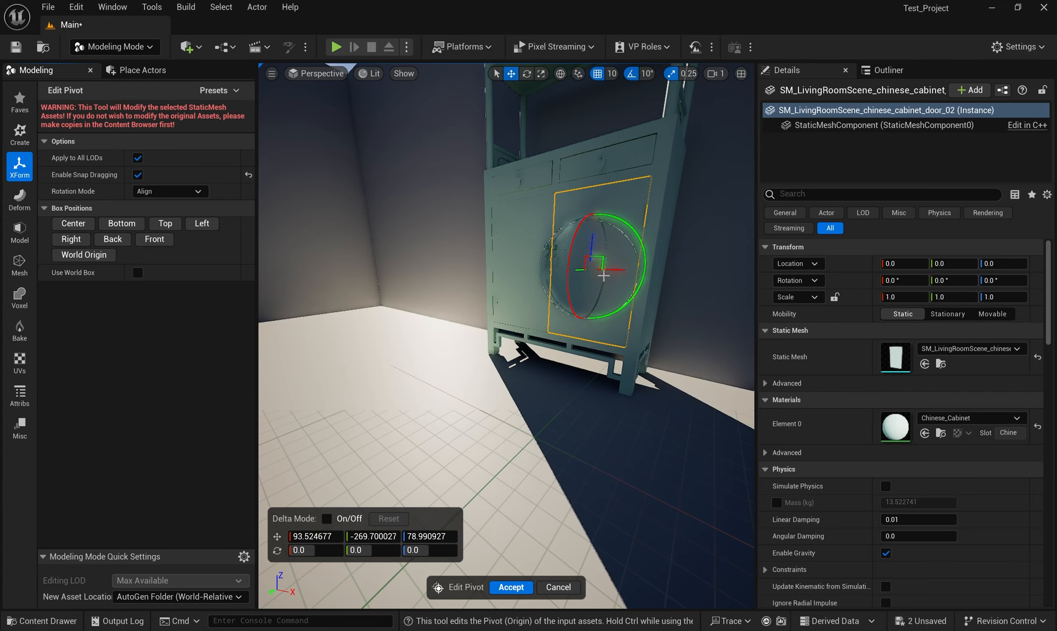
- Move the door's pivot along X to its outer hinge edge, at about X 120.9, and apply it
left_click_drag(618, 270, 665, 286)
left_click_drag(500, 308, 499, 308)
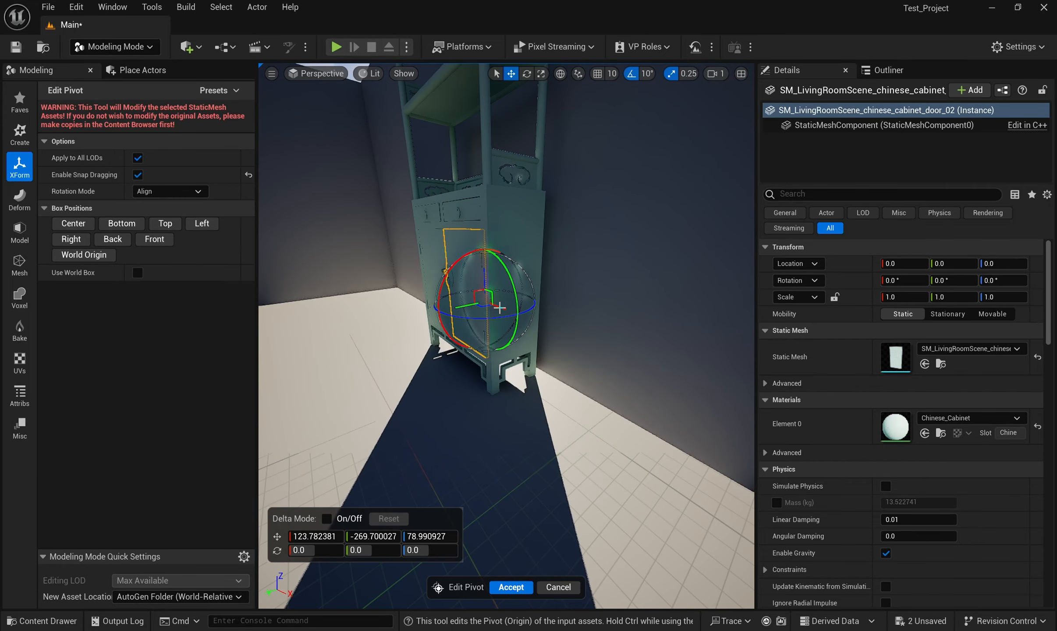
right_click_drag(493, 324, 428, 332)
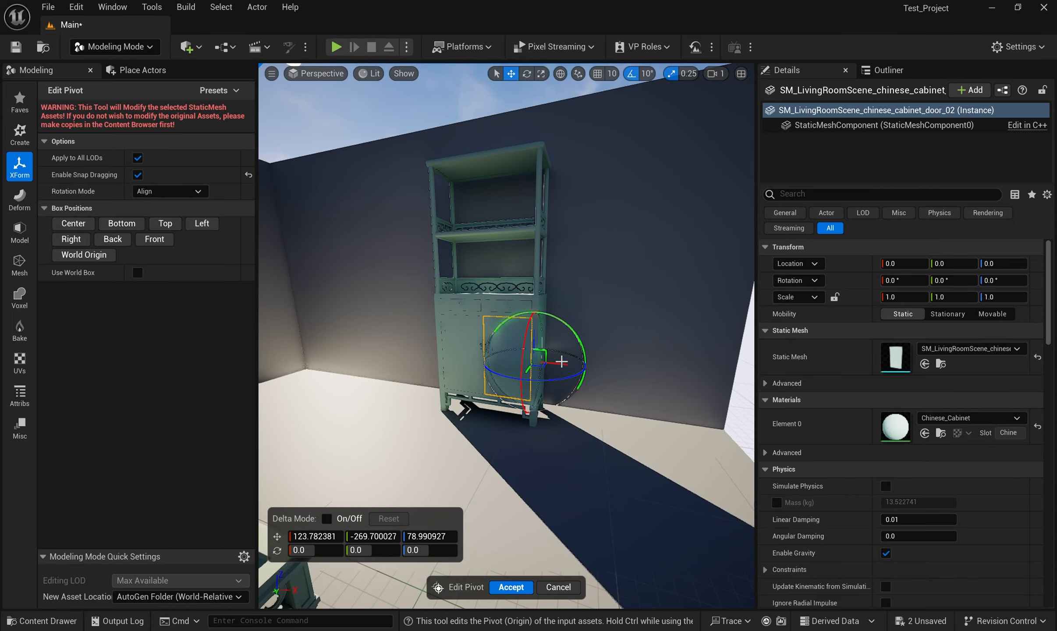
left_click_drag(563, 364, 559, 365)
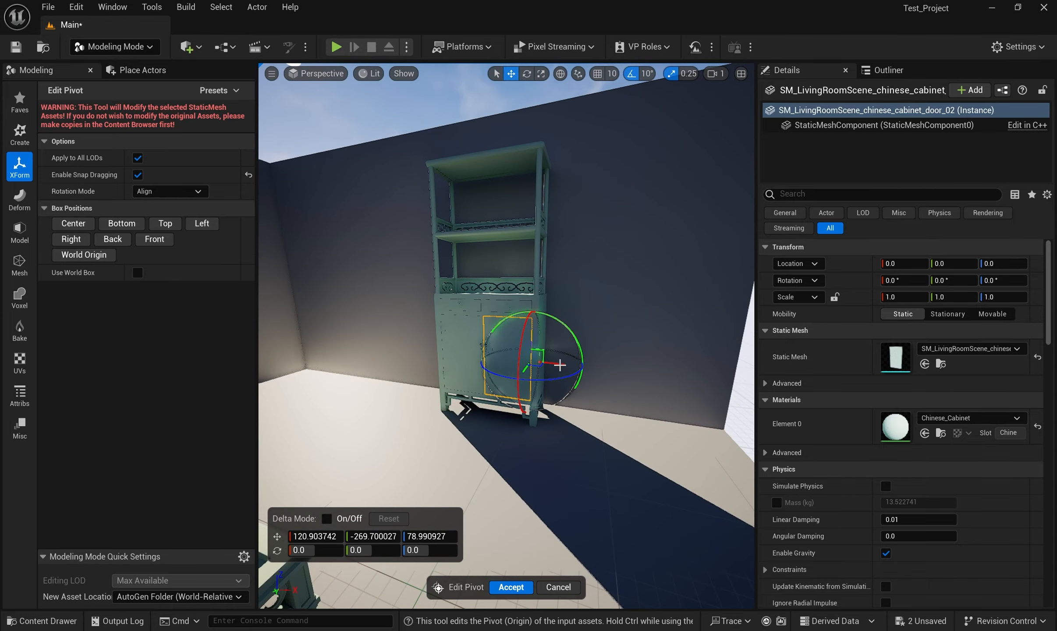
left_click(511, 587)
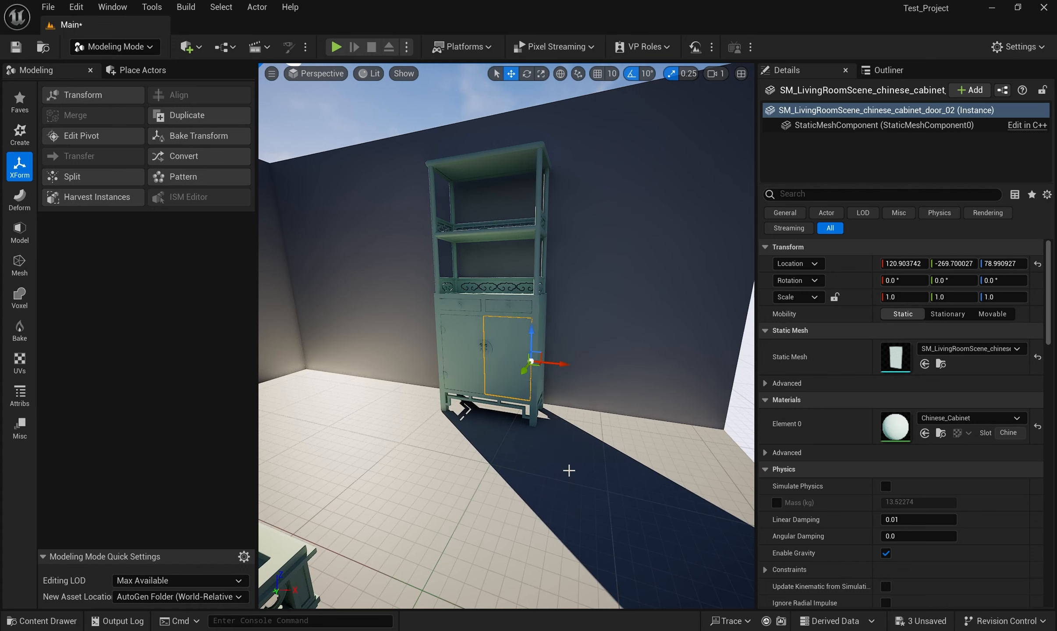
- Swing the cabinet door 20° about its vertical axis to test the hinge pivot, and undo the rotation
key("e")
left_click_drag(547, 373, 570, 370)
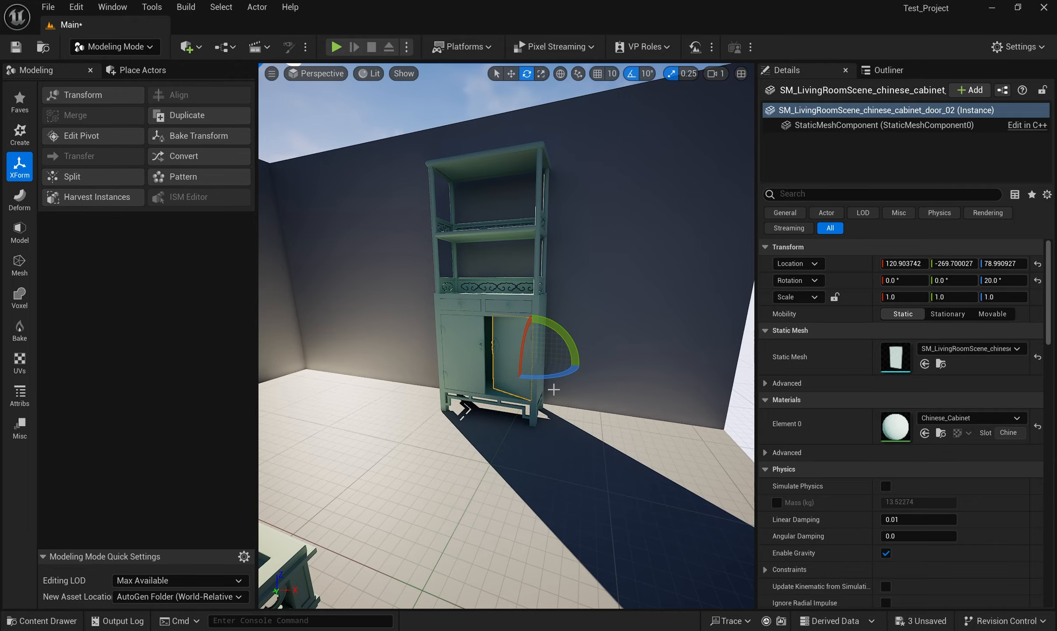
key("ctrl+z")
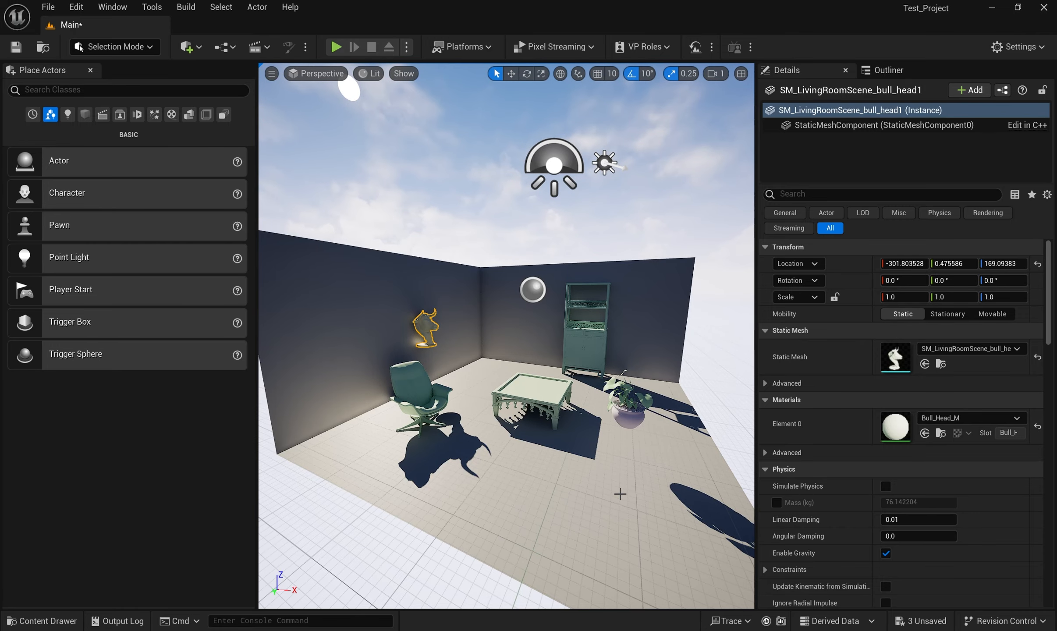
- Compare the pivots and location values of the bull head, the floor and the chair
key("w")
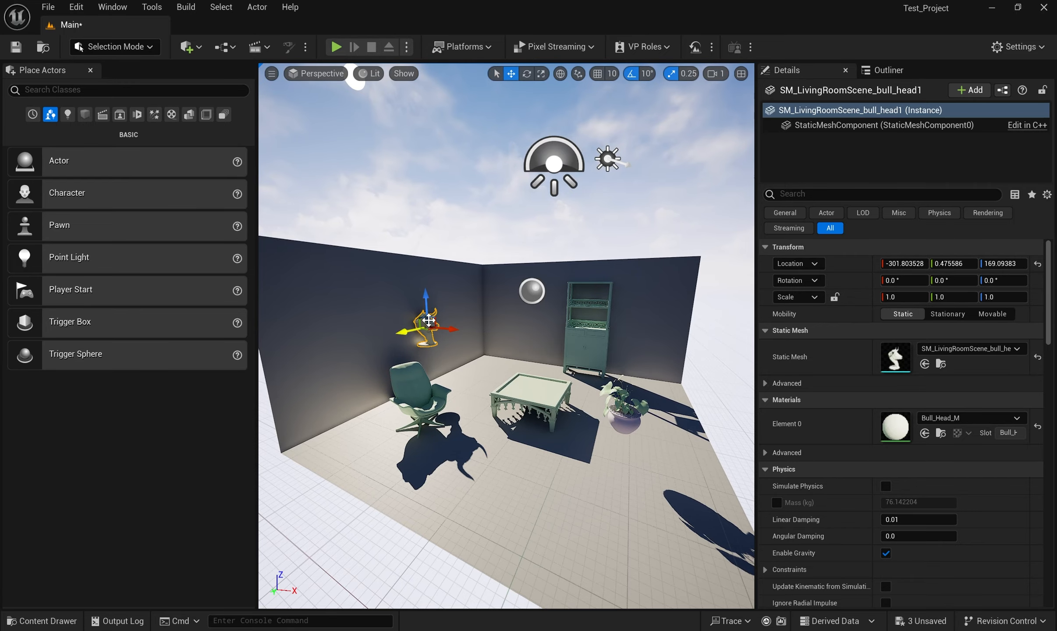
left_click_drag(492, 386, 492, 392, "alt")
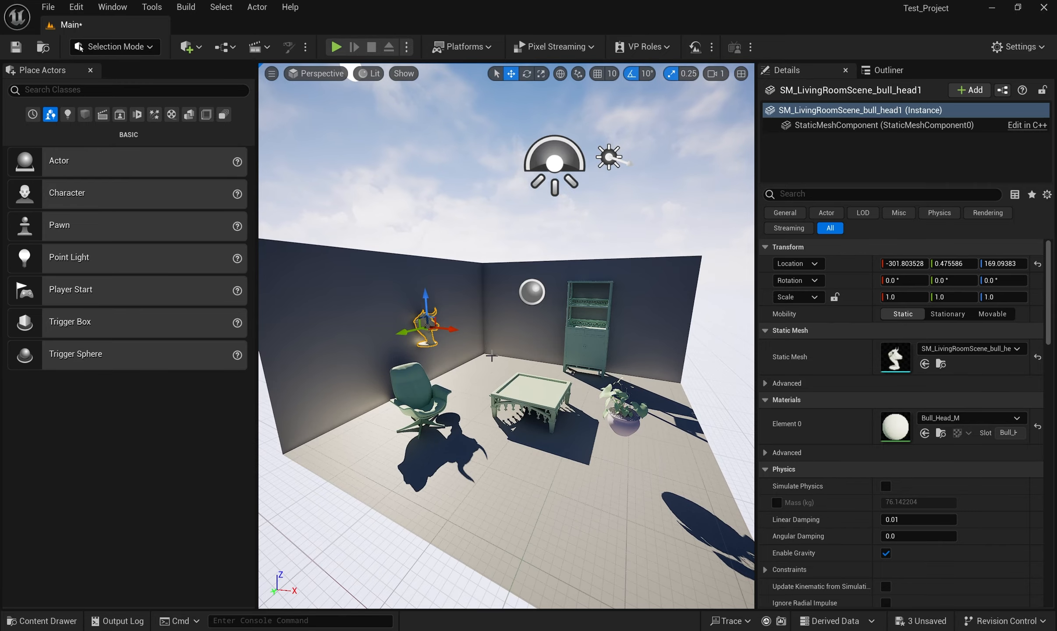
mouse_move(463, 365)
left_mouse_down("alt")
mouse_move(464, 379)
mouse_move(475, 371)
left_mouse_up("alt")
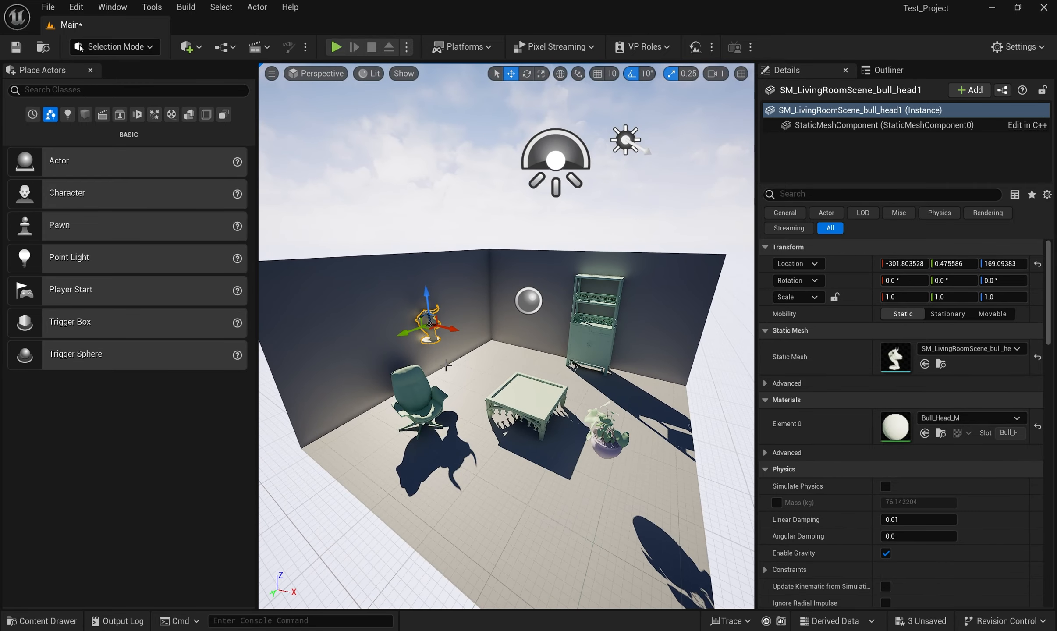
left_click(380, 338)
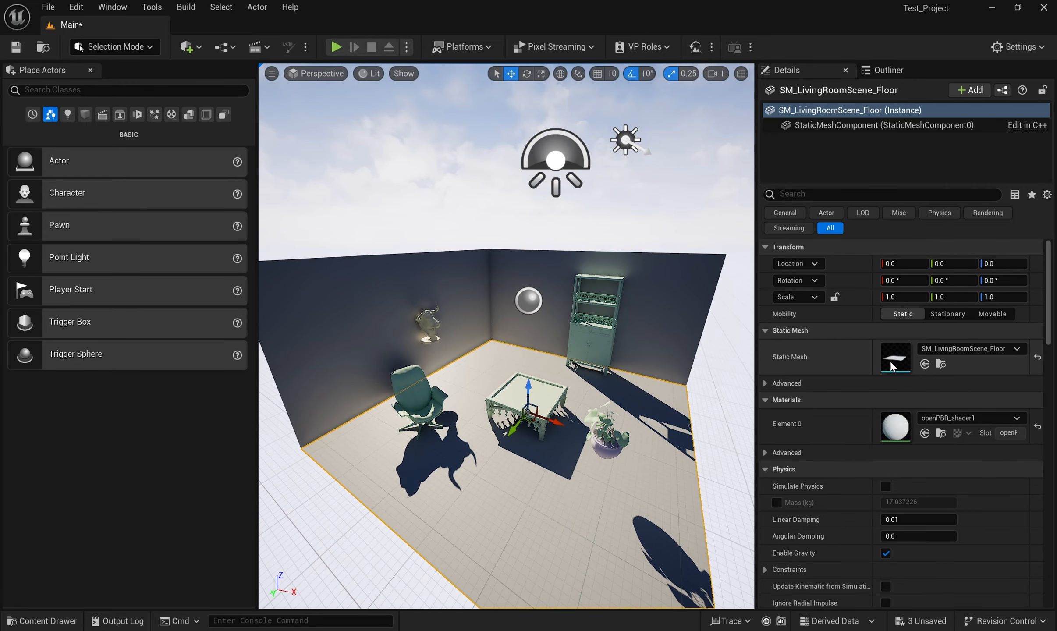
left_click(427, 322)
left_click_drag(467, 364, 472, 356, "alt")
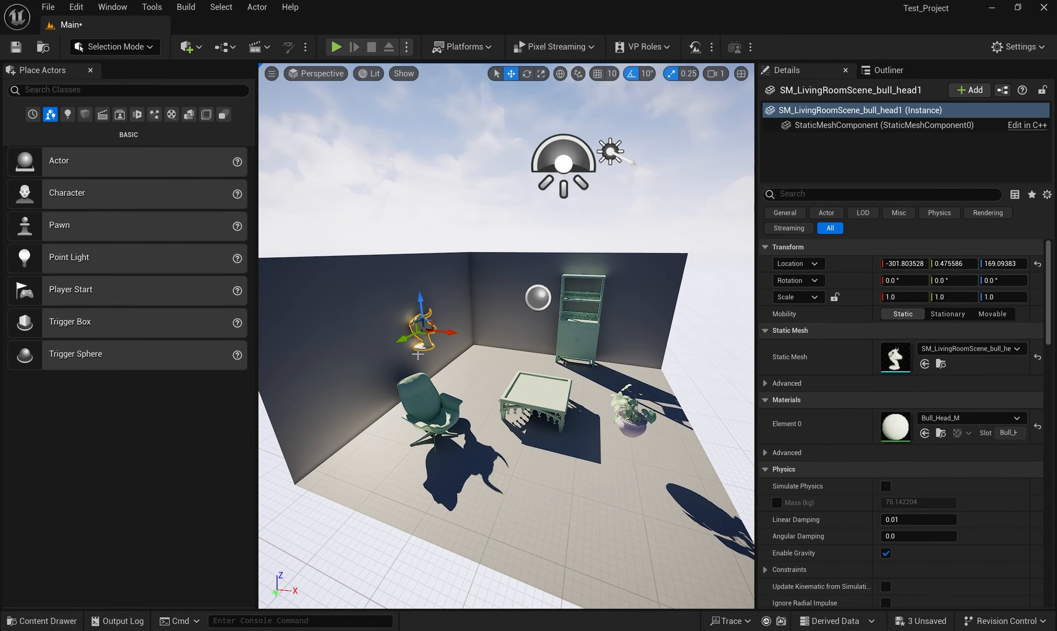
left_click(416, 386)
left_click(444, 447)
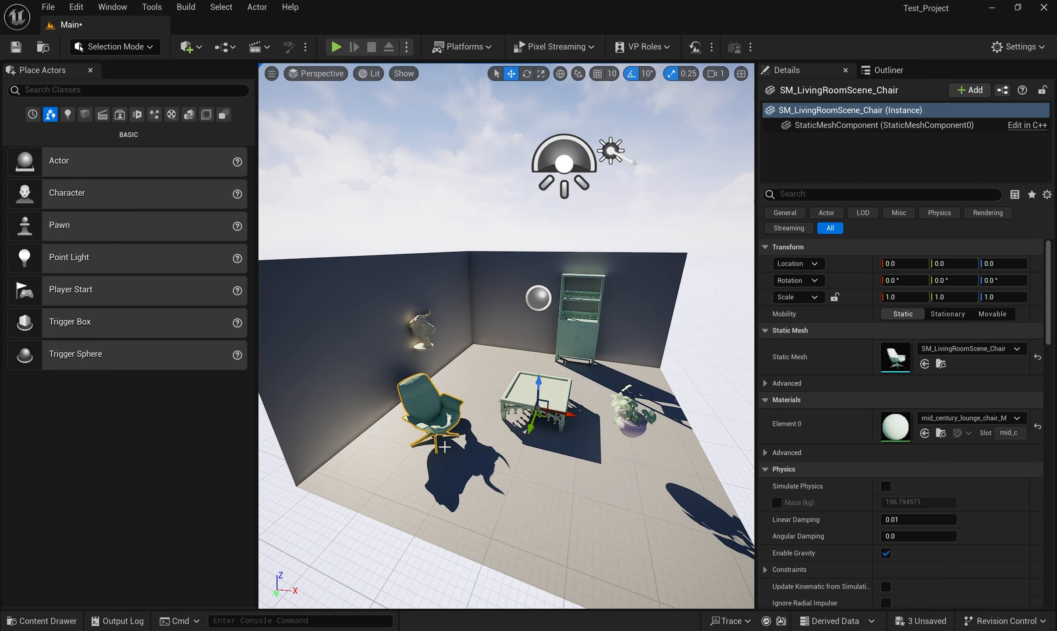
left_click_drag(431, 367, 419, 366, "alt")
left_click(639, 438)
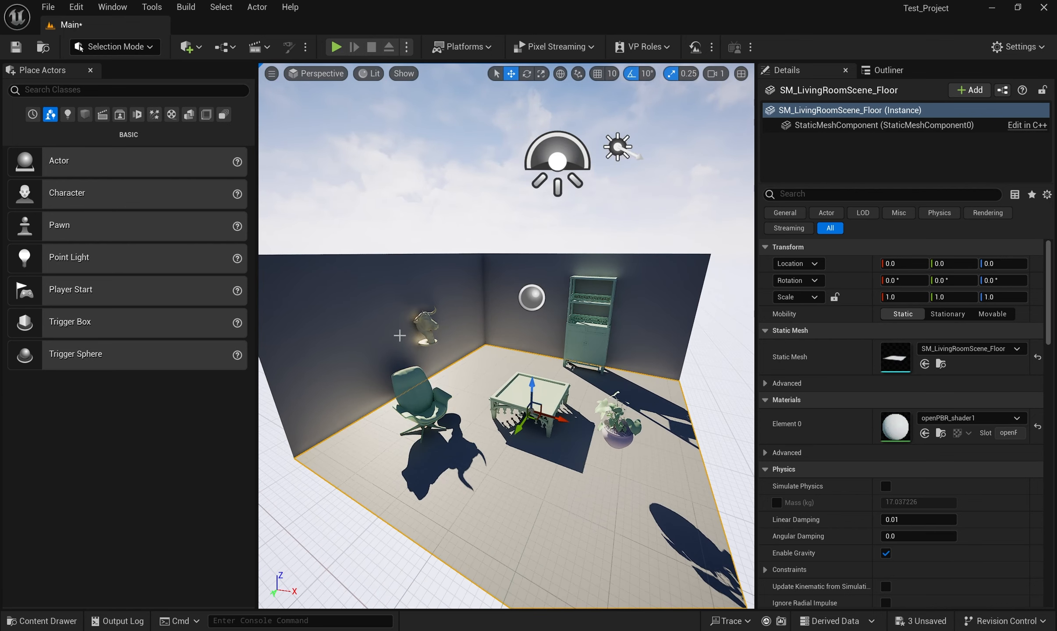
- Set the wall-mounted bull head's location to X 0, Y 0, Z 0
left_click(419, 322)
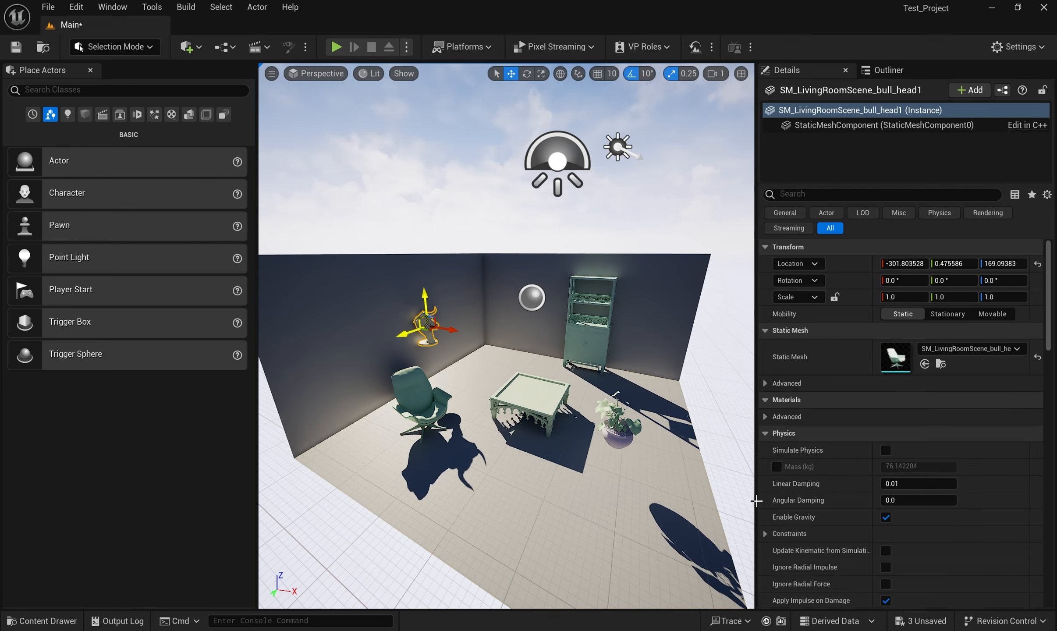
left_click(908, 264)
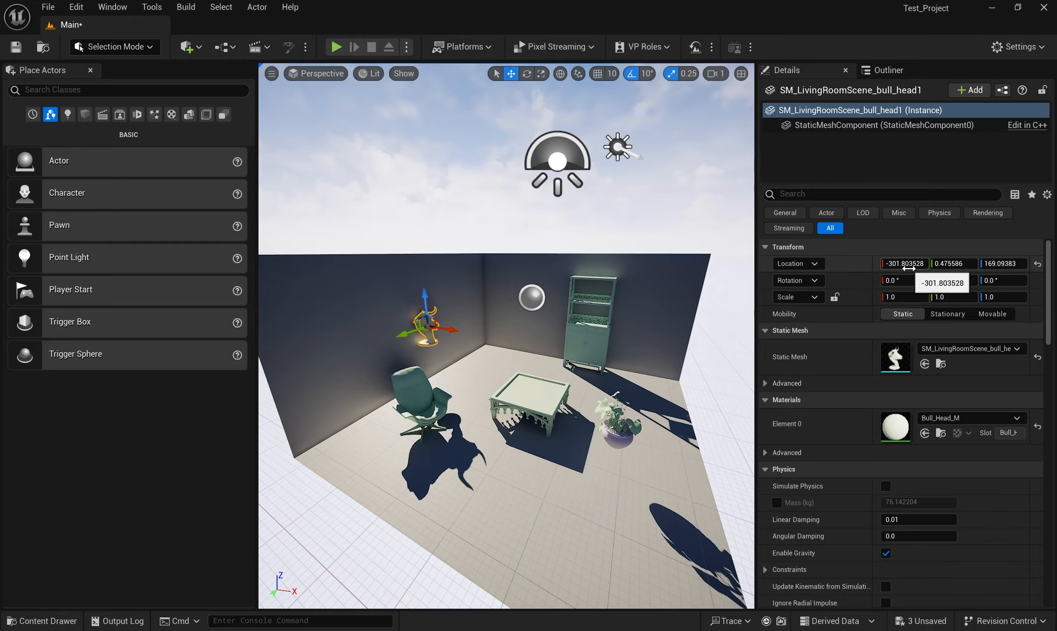
type("0")
key("Return")
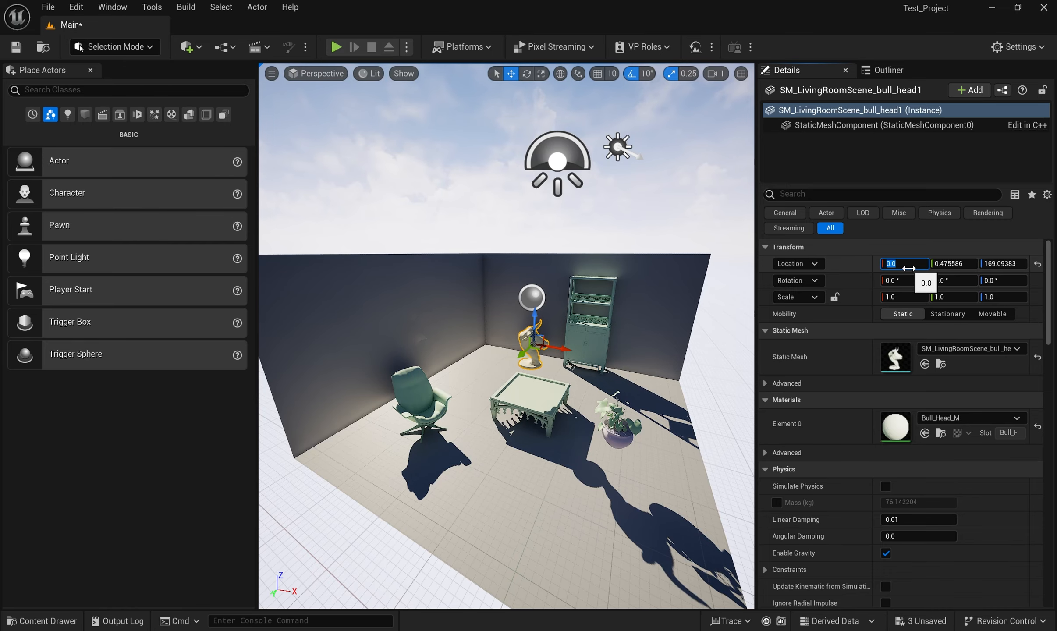
left_click(961, 263)
type("0")
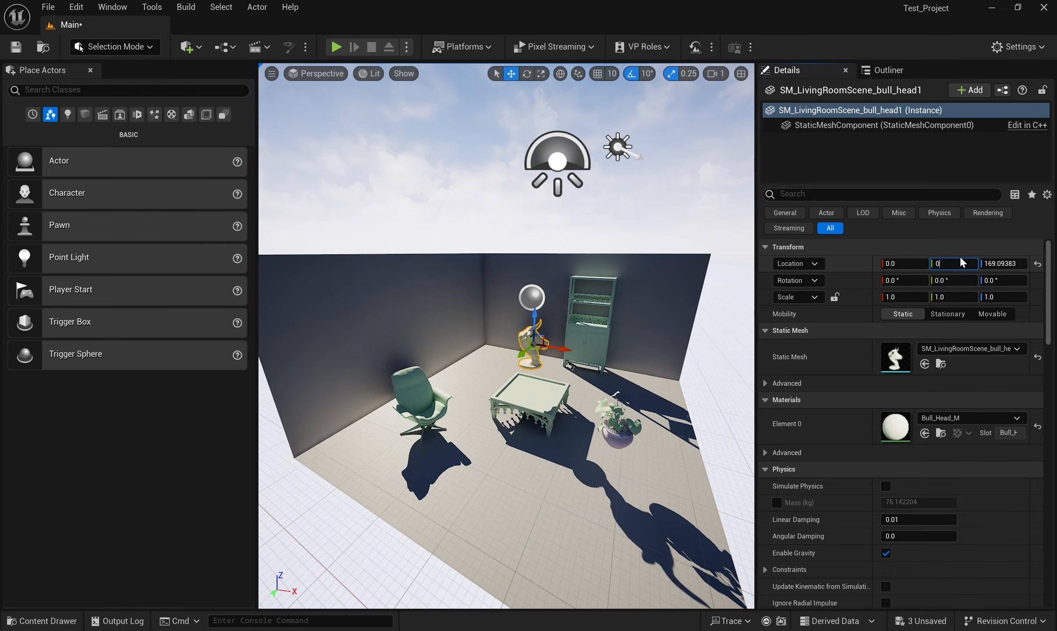
left_click(1016, 264)
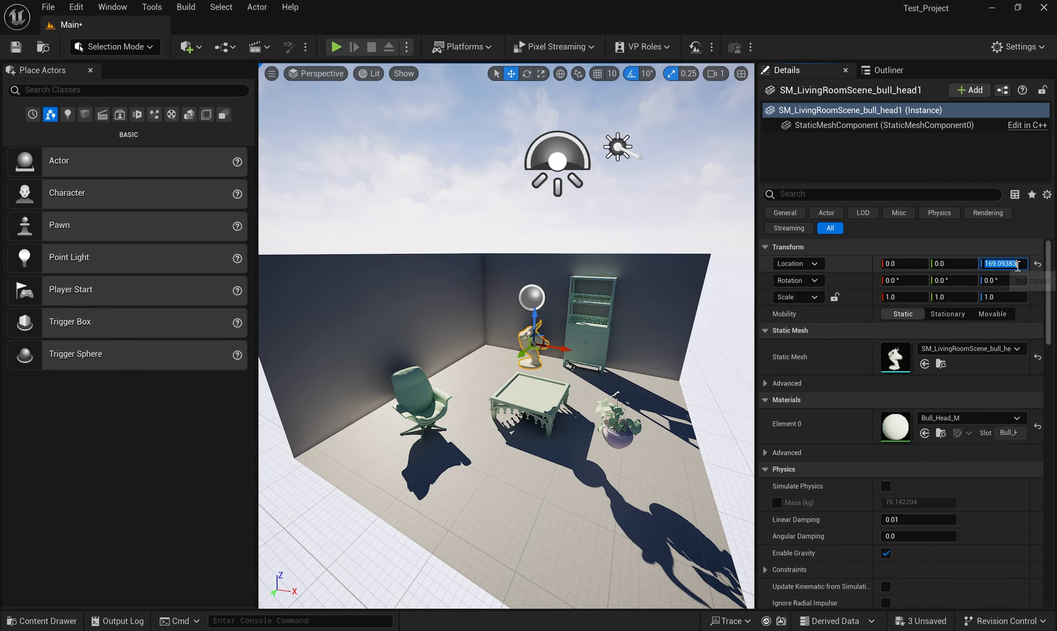
type("0")
key("Return")
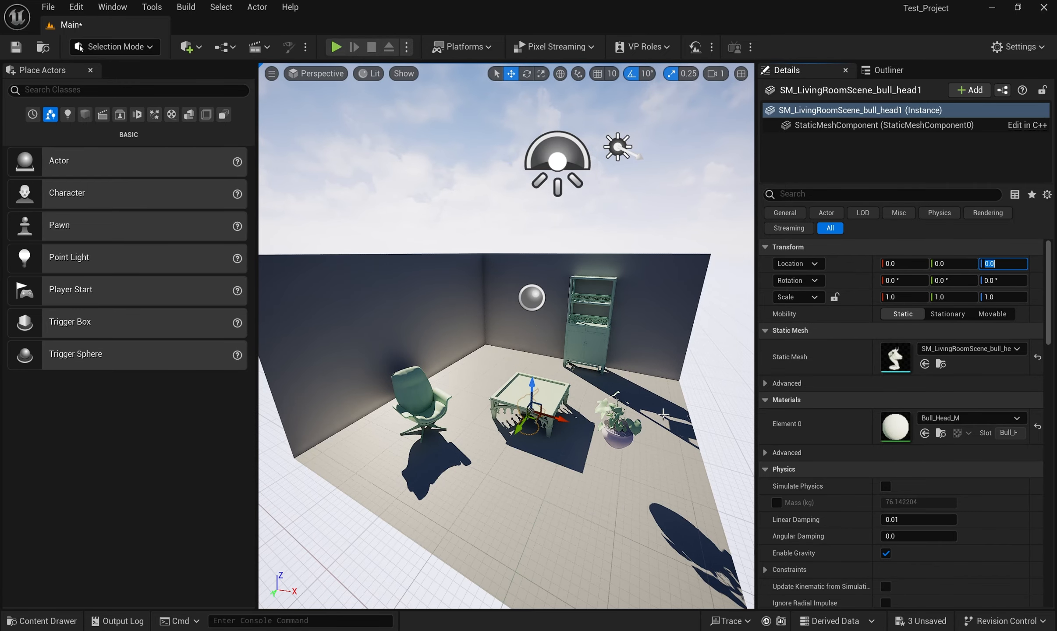
left_click_drag(663, 415, 682, 369, "alt")
scroll(682, 368, "up", 3)
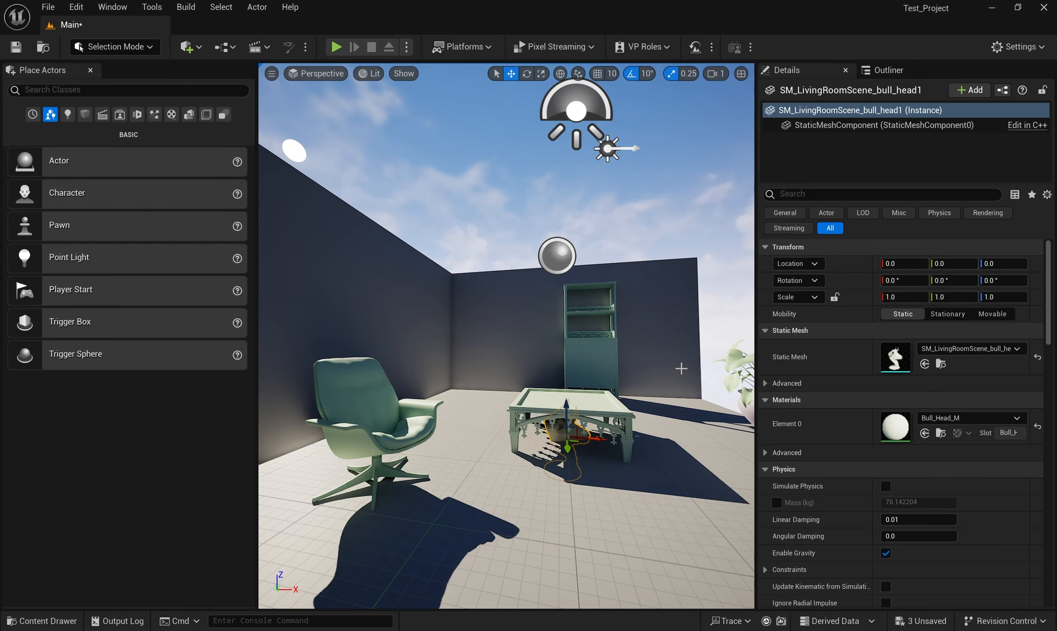
scroll(621, 331, "down", 6)
left_click_drag(621, 331, 501, 332, "alt")
scroll(592, 336, "up", 5)
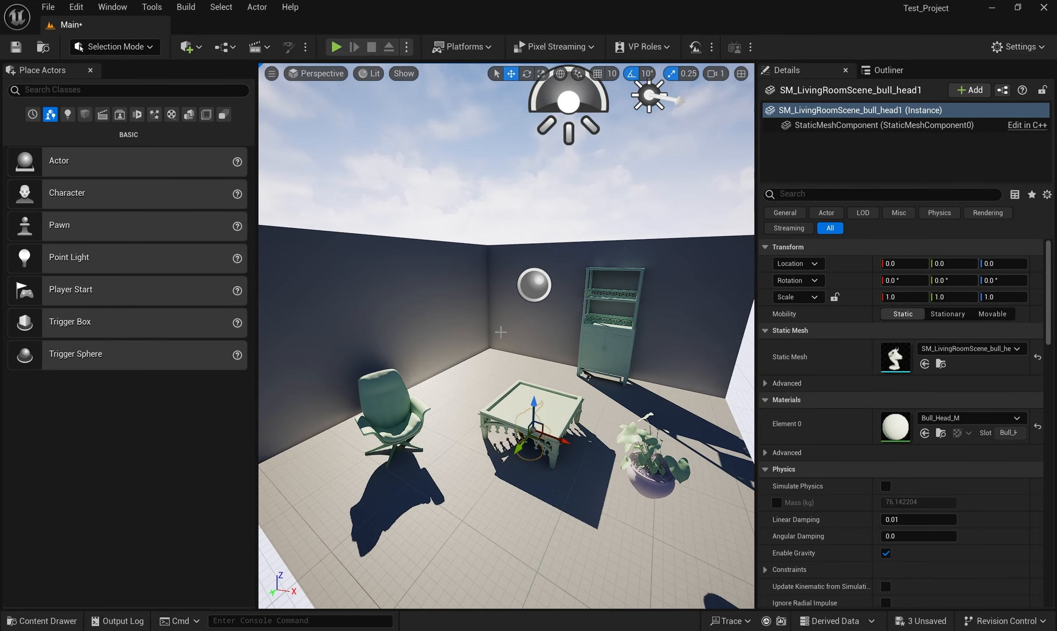